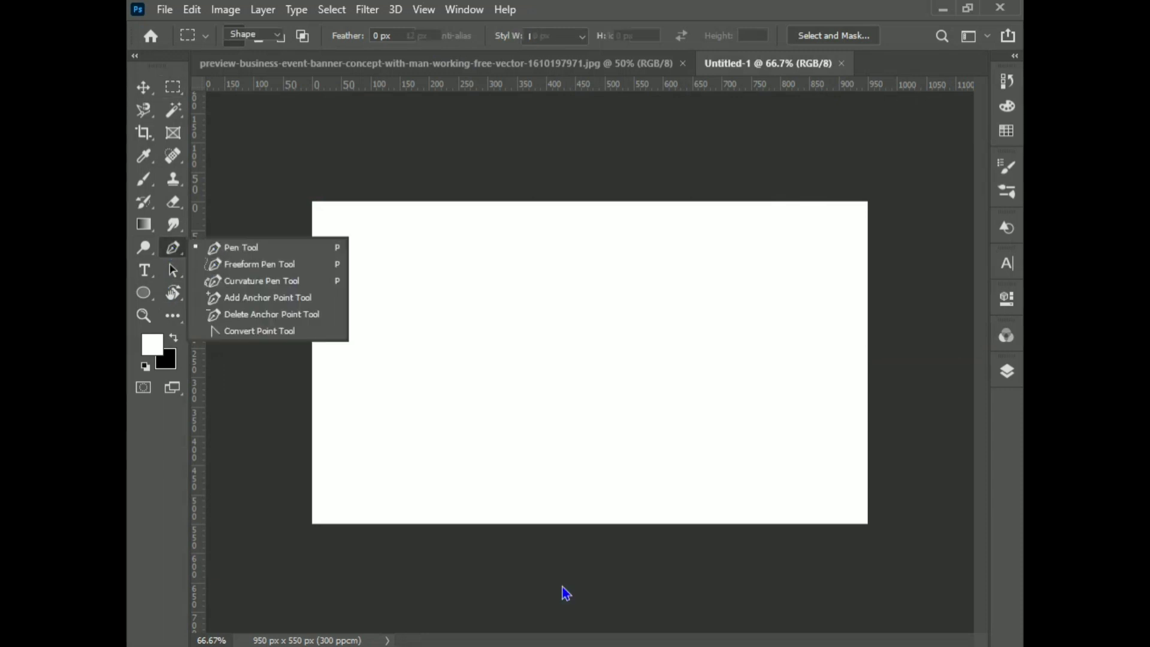
Step: Draw a closed triangle shape about 397 by 572 px with the Pen tool over the canvas's lower-right corner, reaching its top-right corner
{"action": "left_click", "coordinate": [871, 202]}
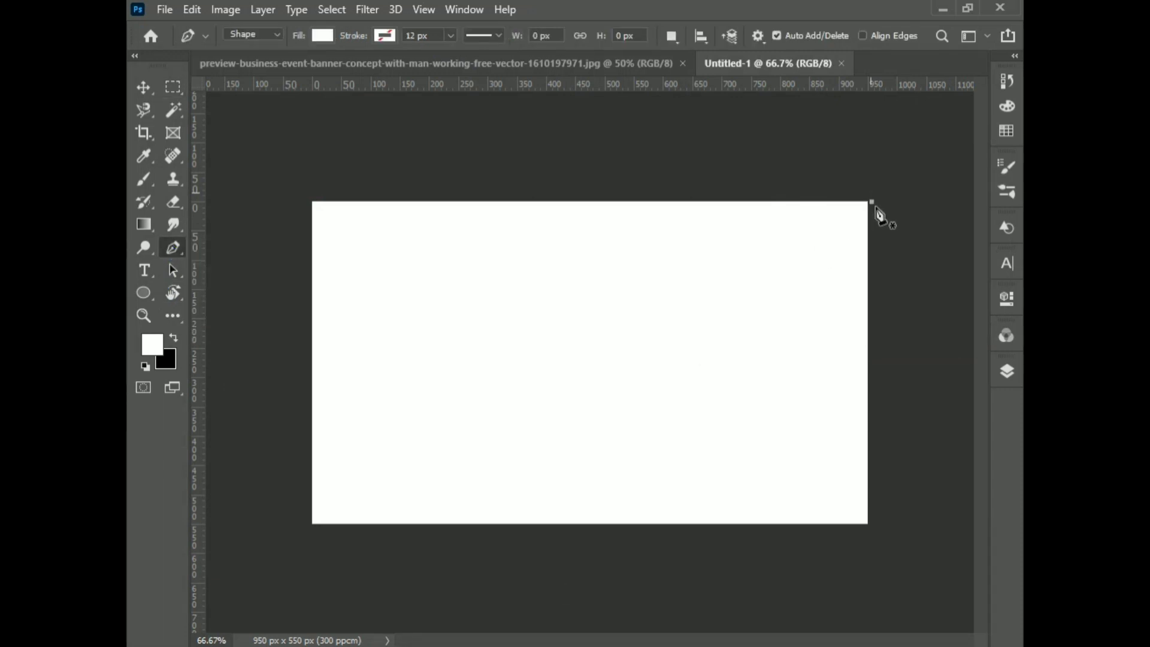
{"action": "left_click", "coordinate": [662, 530]}
{"action": "left_click", "coordinate": [893, 536]}
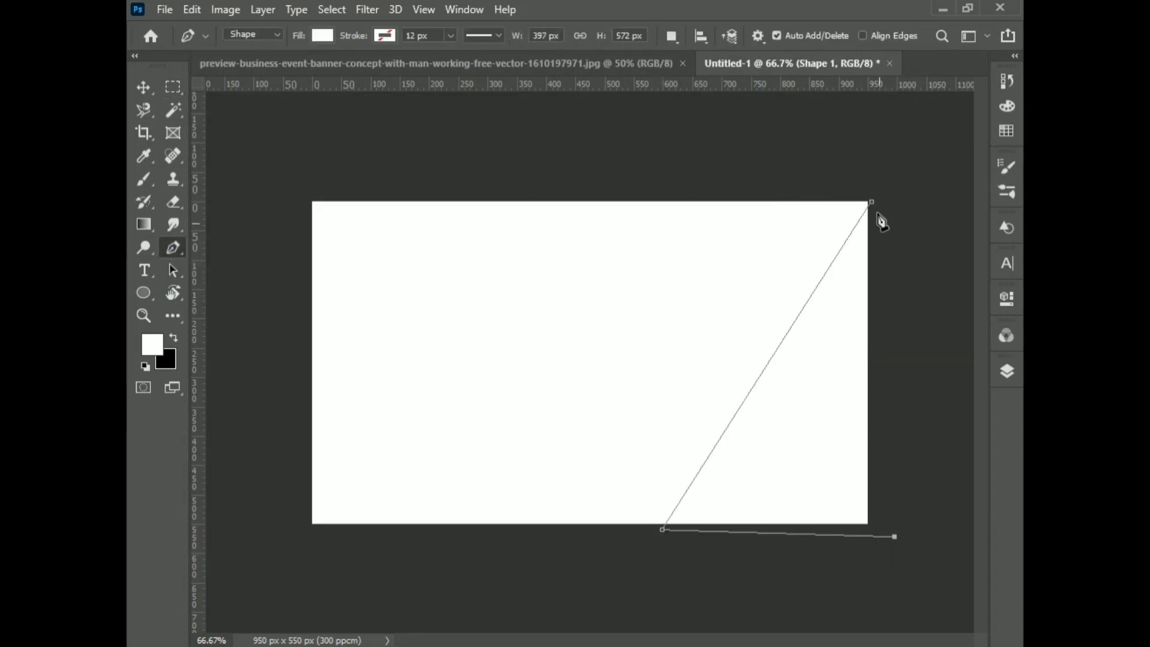
{"action": "left_click", "coordinate": [873, 204]}
{"action": "left_click", "coordinate": [277, 34]}
{"action": "left_click", "coordinate": [247, 47]}
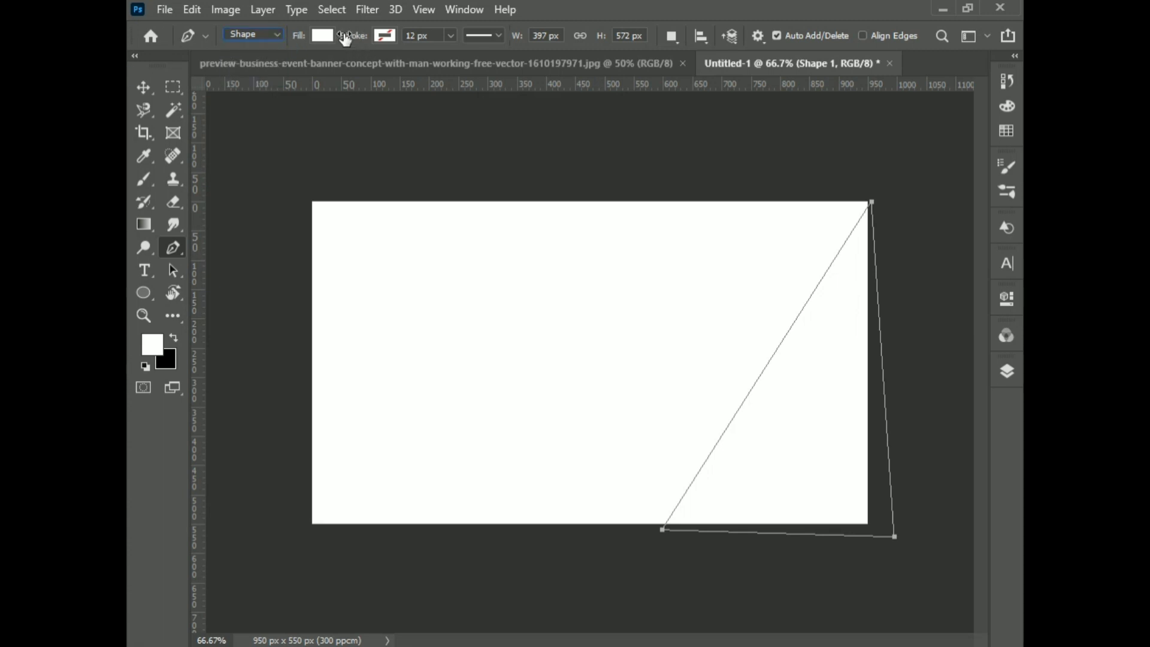
Step: Fill the triangle at the canvas's right edge with a custom bright red
{"action": "left_click", "coordinate": [326, 36]}
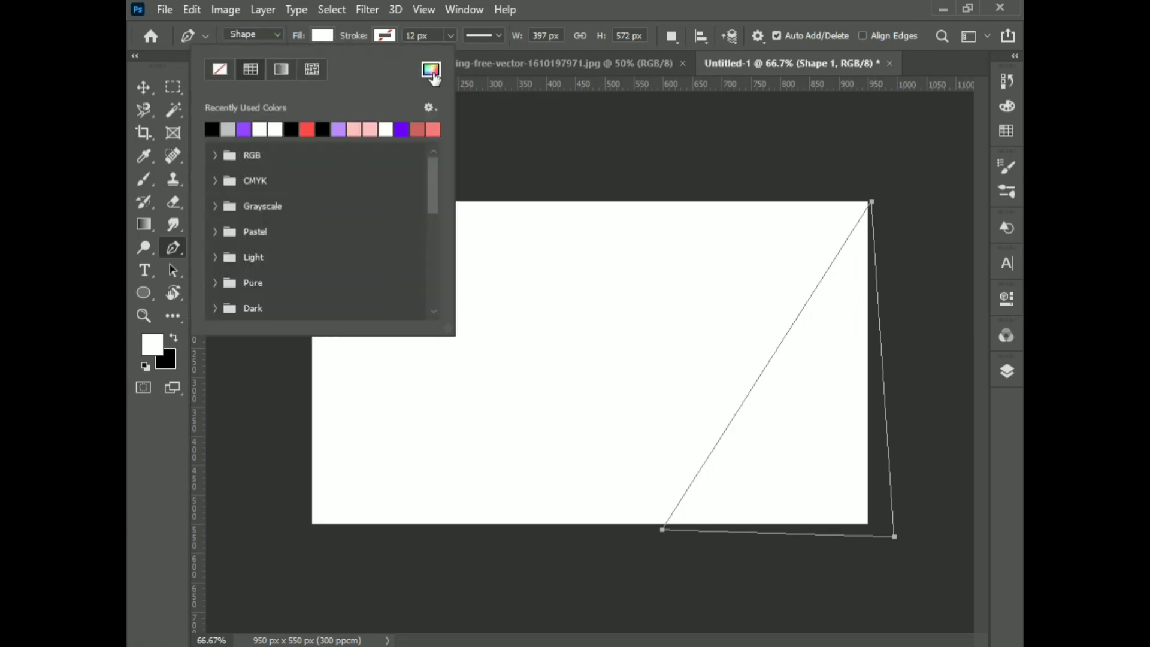
{"action": "left_click", "coordinate": [433, 71]}
{"action": "left_click_drag", "start_coordinate": [719, 300], "coordinate": [294, 276]}
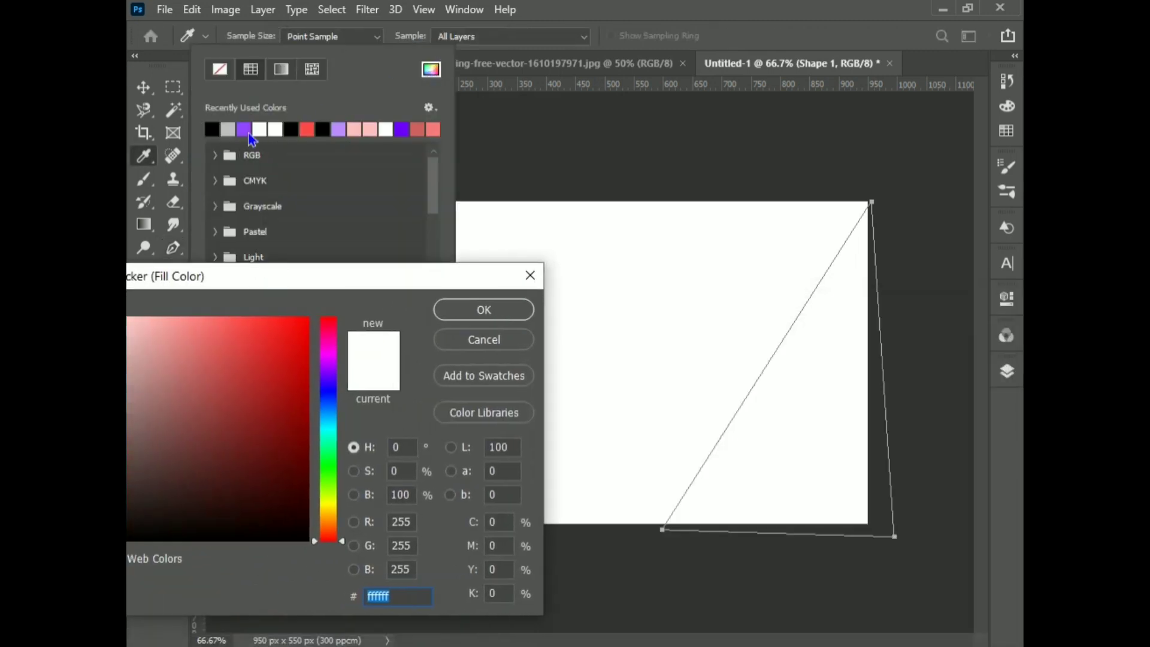
{"action": "mouse_move", "coordinate": [298, 470]}
{"action": "left_mouse_down"}
{"action": "mouse_move", "coordinate": [303, 339]}
{"action": "mouse_move", "coordinate": [255, 318]}
{"action": "left_mouse_up"}
{"action": "left_click", "coordinate": [483, 317]}
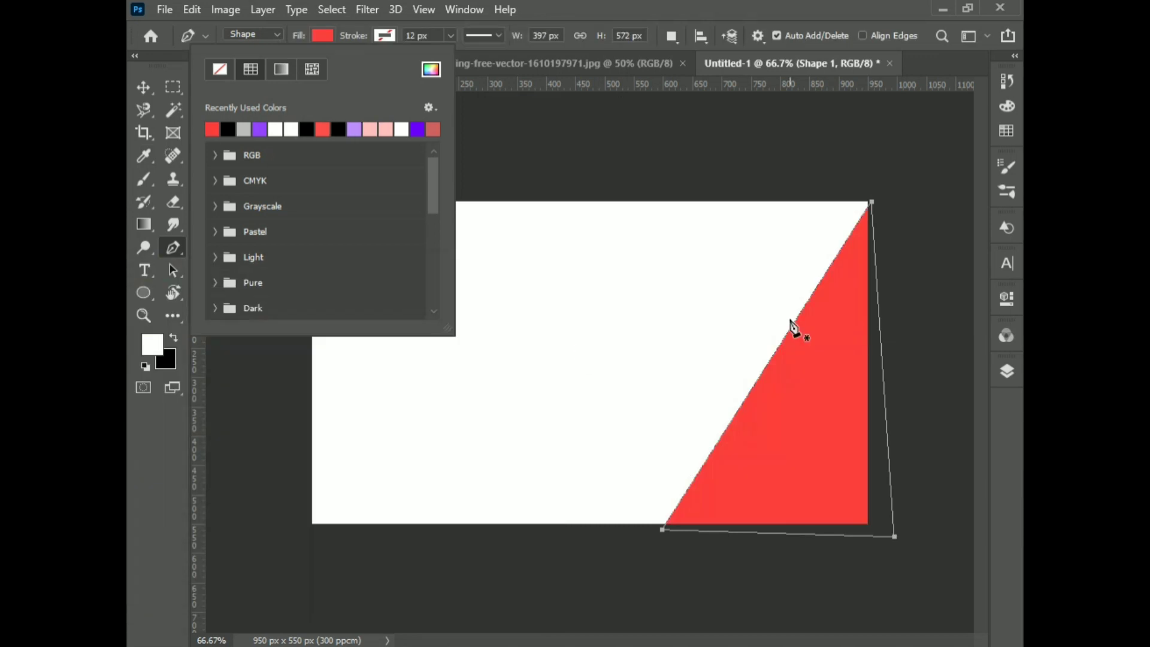
{"action": "left_click", "coordinate": [319, 36]}
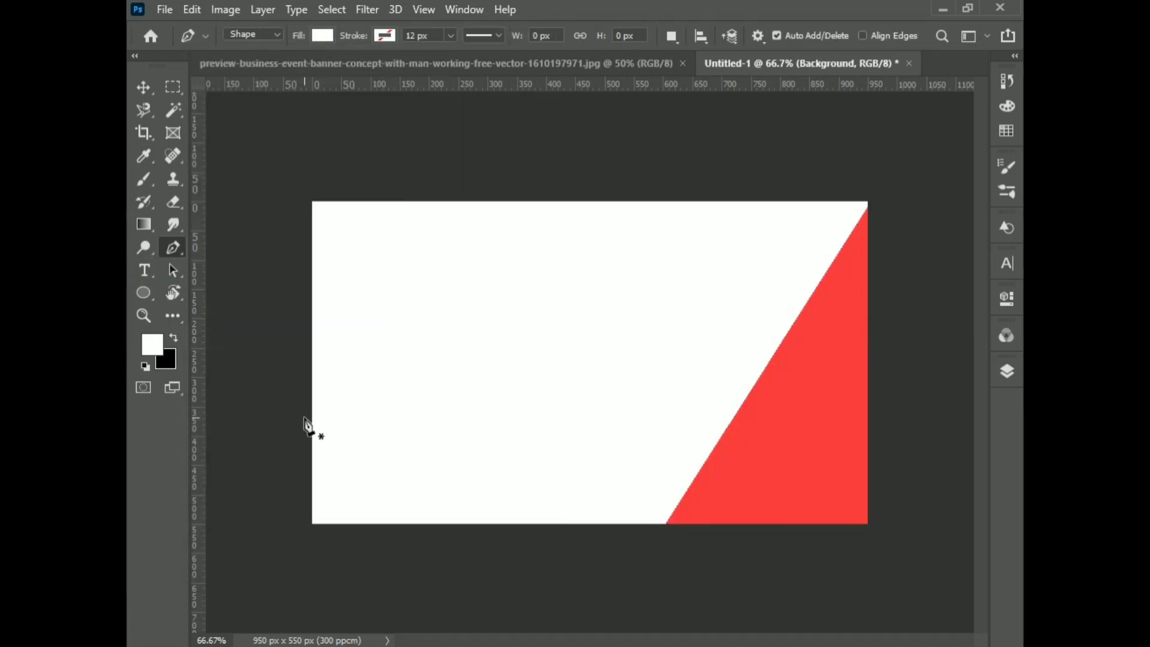
Step: Draw a second triangle shape about 235 by 420 px over the canvas's upper-left corner with the Pen tool
{"action": "left_click", "coordinate": [304, 418]}
{"action": "left_click", "coordinate": [422, 190]}
{"action": "left_click", "coordinate": [285, 172]}
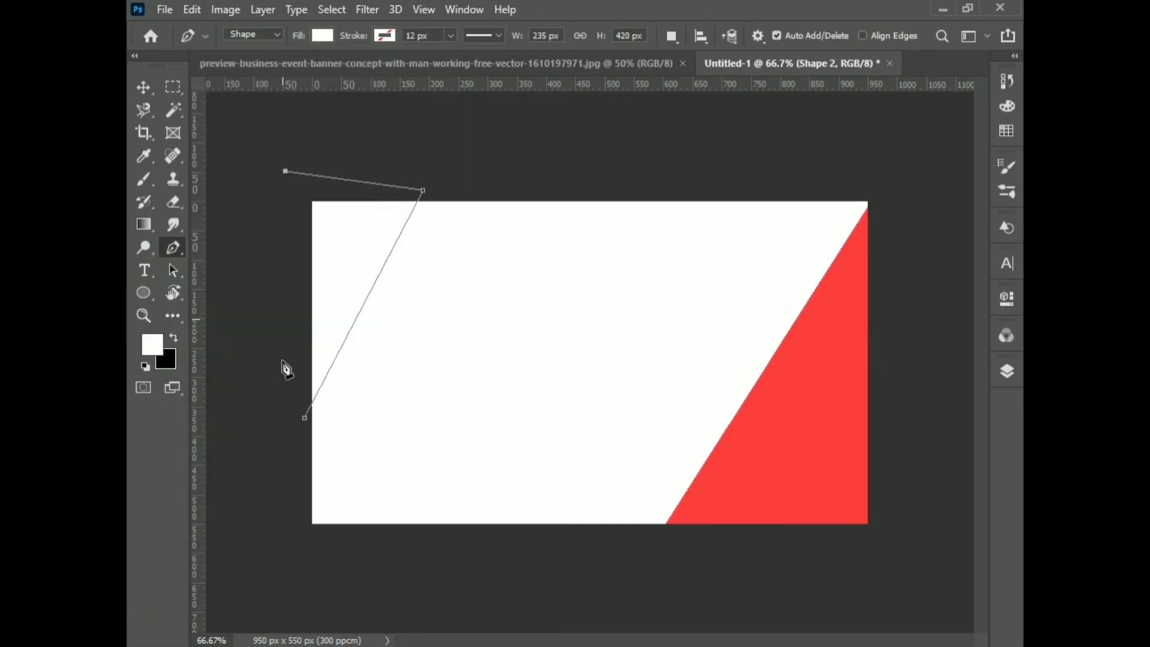
{"action": "left_click", "coordinate": [305, 418]}
Step: Fill the upper-left triangle with the recently used light grey
{"action": "left_click", "coordinate": [324, 36]}
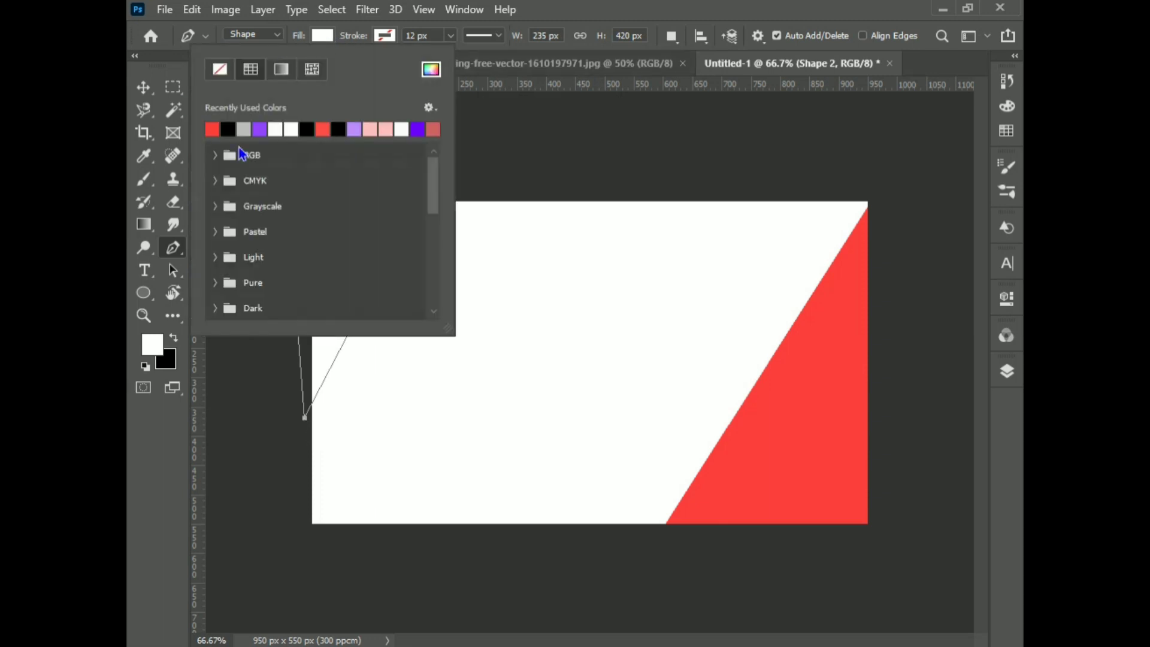
{"action": "left_click", "coordinate": [243, 129]}
{"action": "left_click", "coordinate": [323, 36]}
{"action": "key", "text": "Return"}
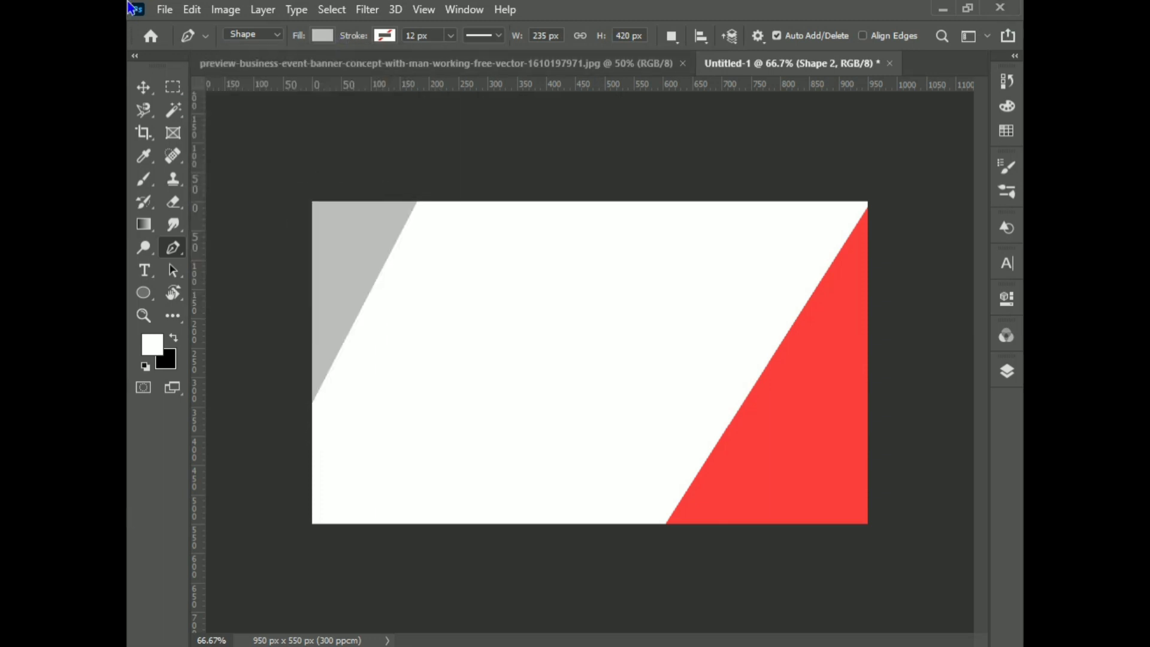
Step: Widen the red triangle to about 107% and stretch it upward slightly past the canvas's top edge
{"action": "left_click", "coordinate": [143, 88]}
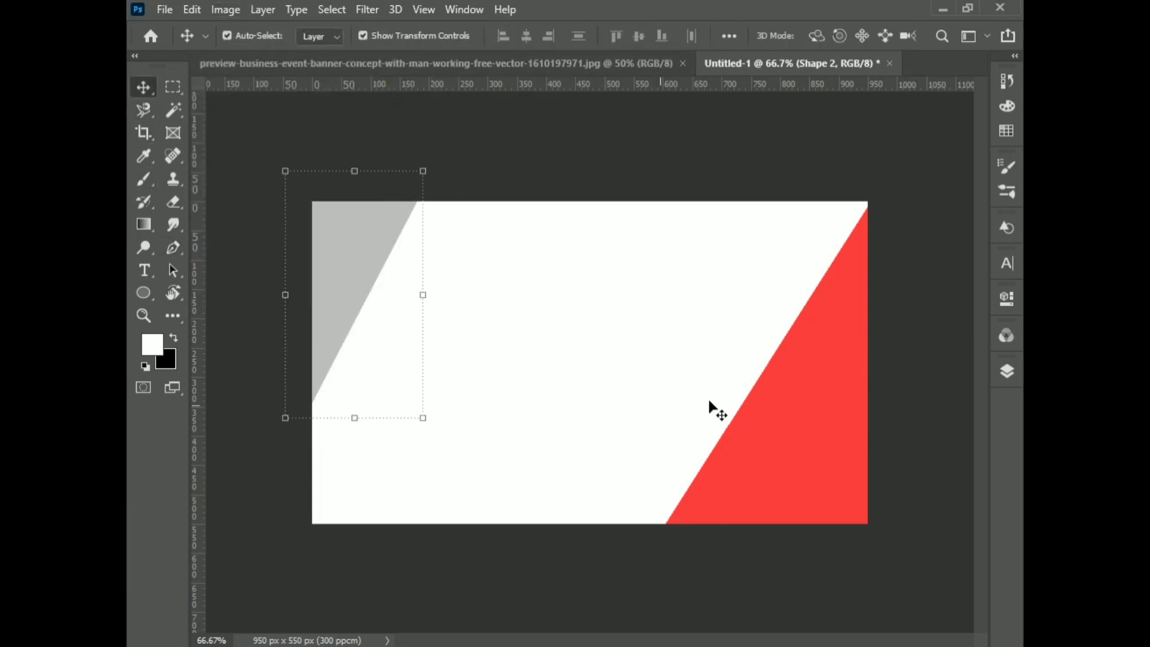
{"action": "left_click", "coordinate": [768, 468]}
{"action": "left_click_drag", "start_coordinate": [661, 371], "coordinate": [645, 368]}
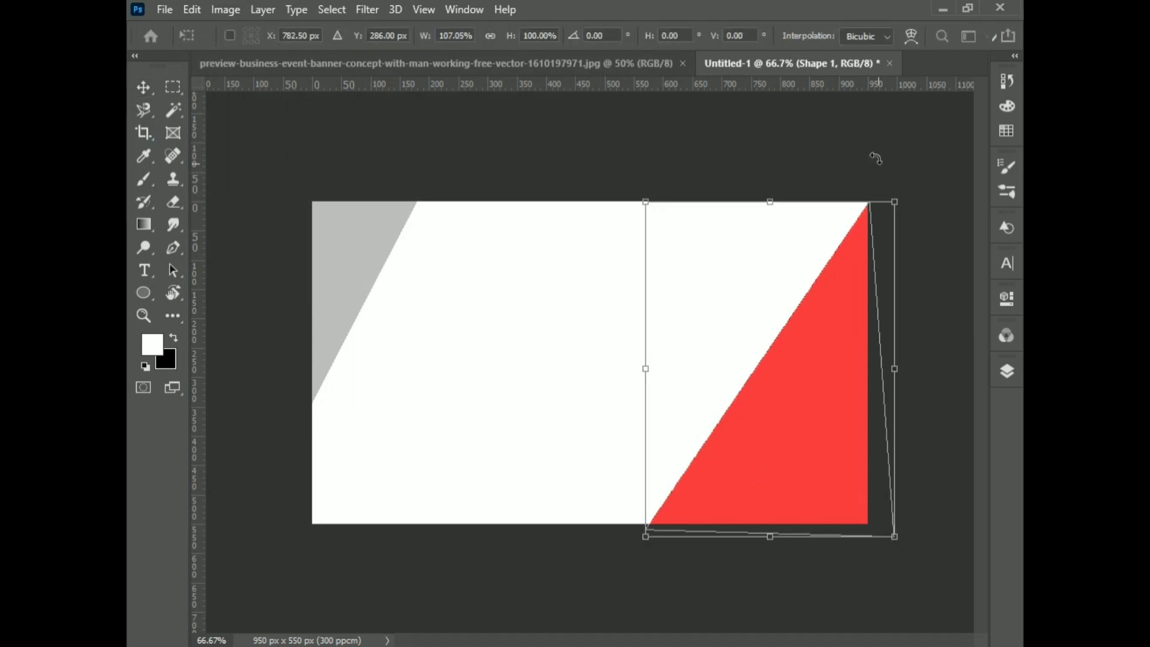
{"action": "left_click_drag", "start_coordinate": [772, 198], "coordinate": [770, 190]}
{"action": "key", "text": "Return"}
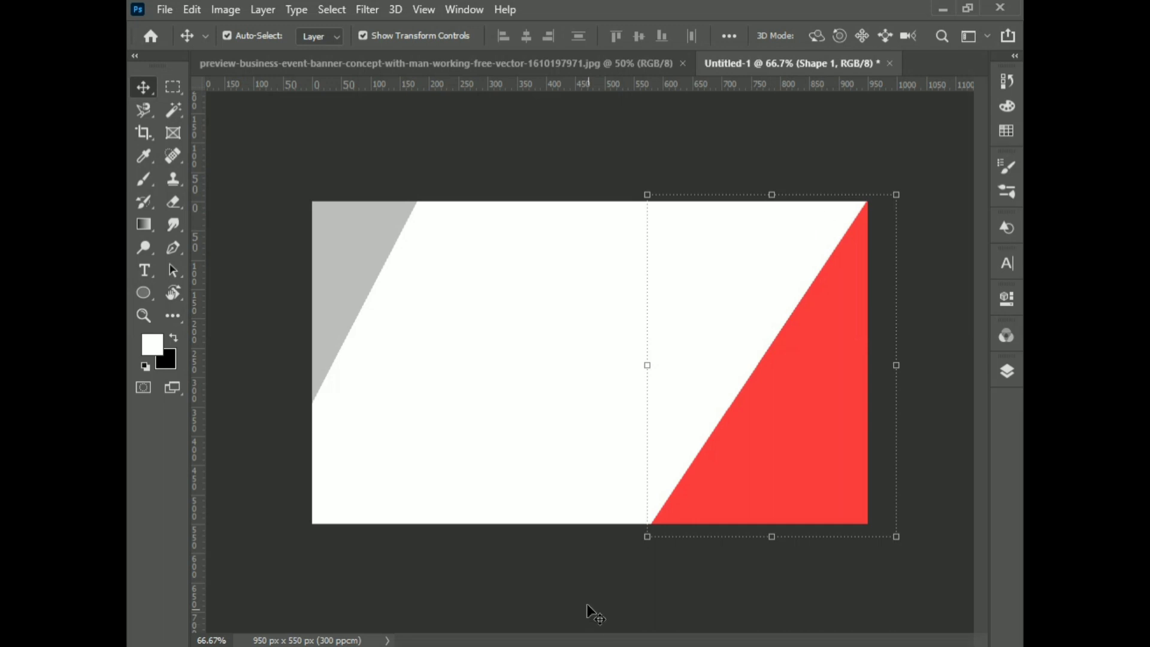
{"action": "left_click", "coordinate": [601, 579]}
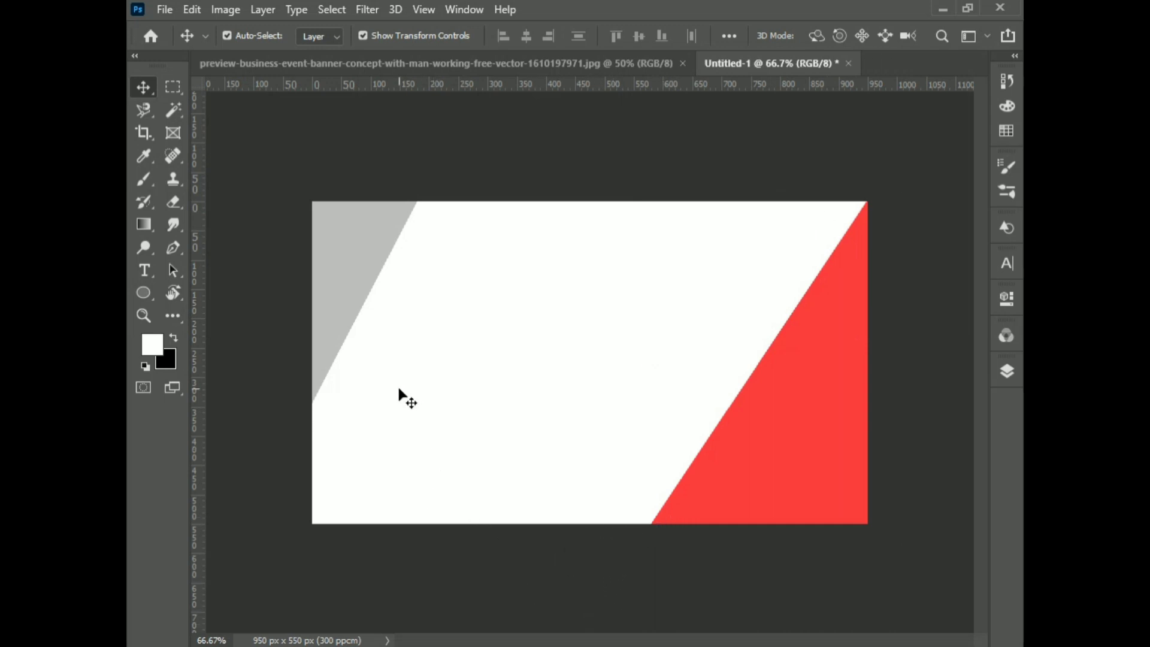
Step: Add a vertical guide near the canvas's left edge and a horizontal one near its bottom, and widen the grey triangle
{"action": "left_click_drag", "start_coordinate": [197, 484], "coordinate": [339, 513]}
{"action": "left_click", "coordinate": [361, 257]}
{"action": "left_click_drag", "start_coordinate": [423, 293], "coordinate": [462, 292]}
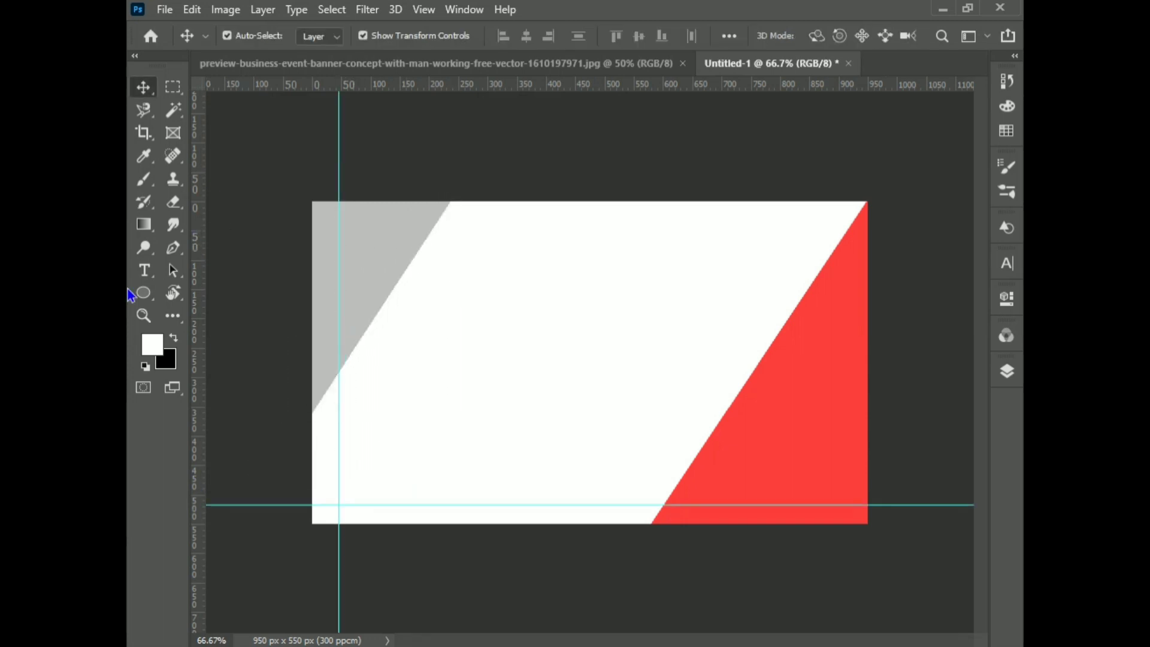
Step: Draw a circle about 64 px in diameter in the upper white area and remove its fill
{"action": "left_click", "coordinate": [143, 292]}
{"action": "left_click_drag", "start_coordinate": [479, 271], "coordinate": [518, 324]}
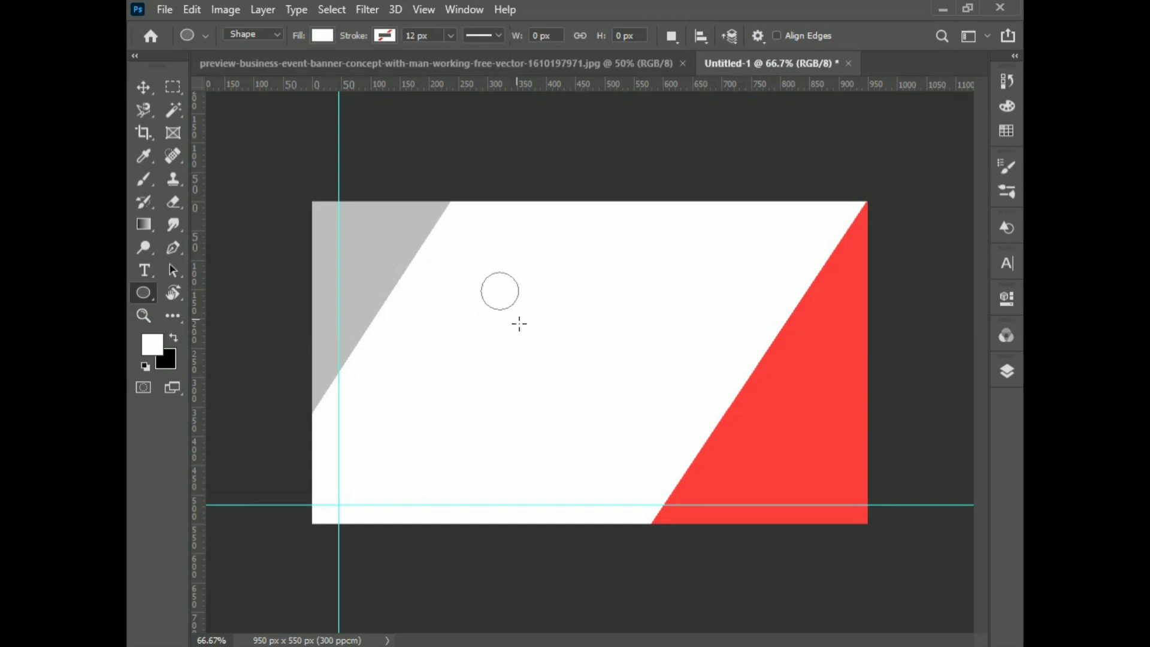
{"action": "left_click", "coordinate": [817, 430]}
{"action": "left_click", "coordinate": [790, 382]}
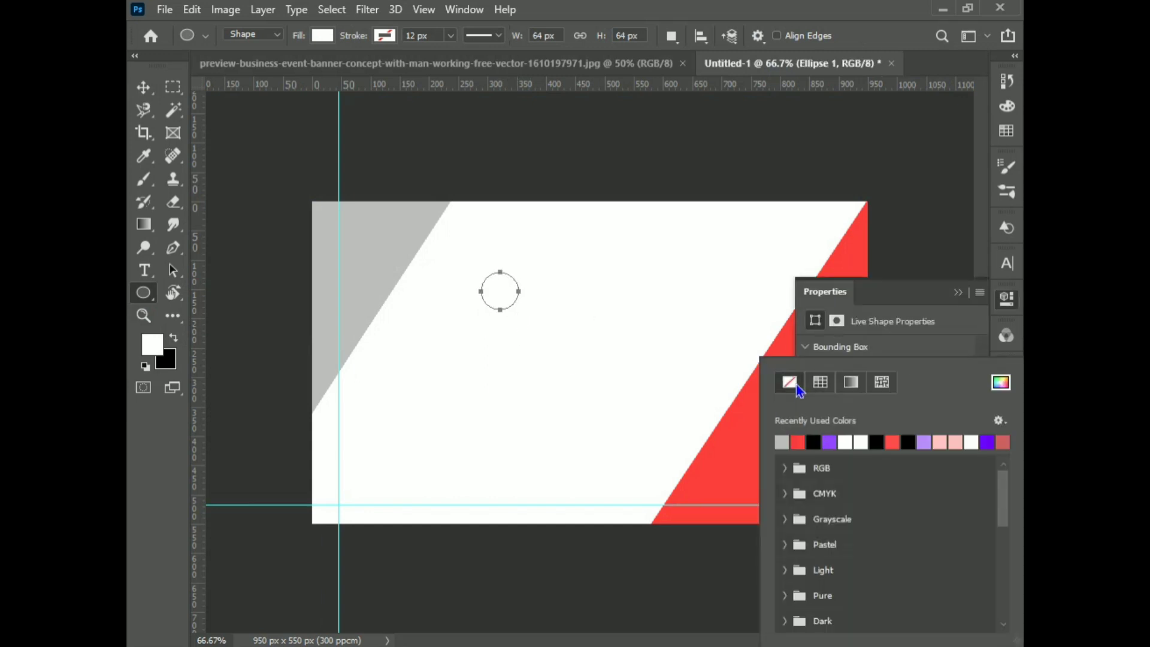
Step: Give the circle a black stroke with a width of 2 px
{"action": "left_click", "coordinate": [890, 346]}
{"action": "left_click", "coordinate": [844, 432]}
{"action": "left_click", "coordinate": [813, 441]}
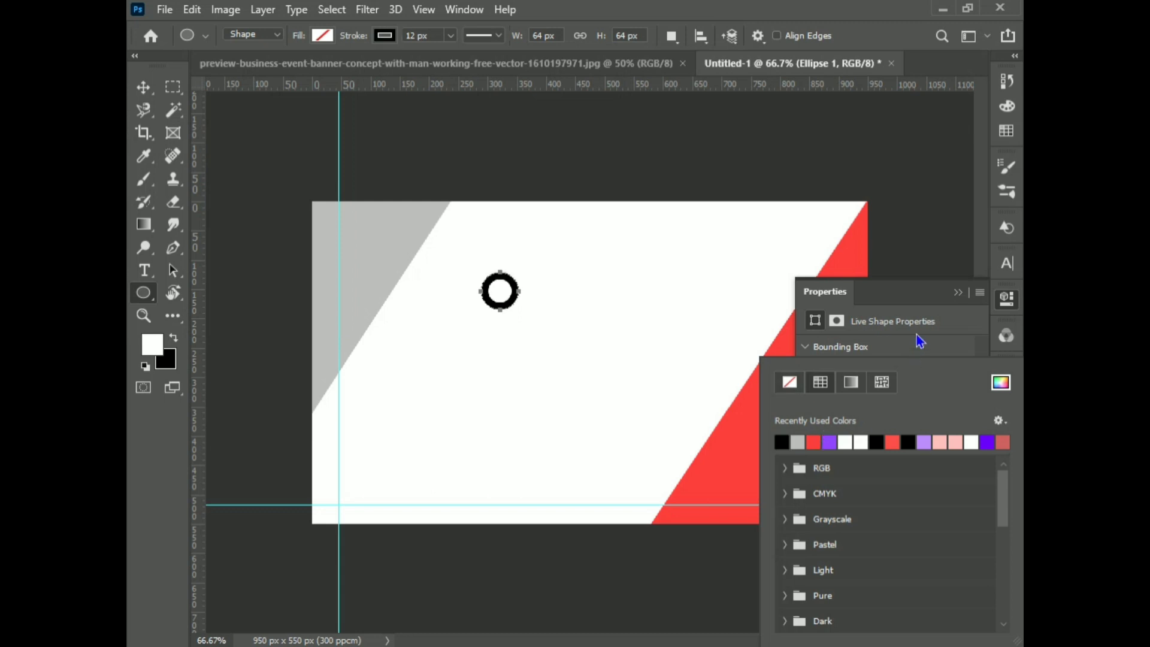
{"action": "left_click", "coordinate": [916, 338]}
{"action": "left_click", "coordinate": [906, 433]}
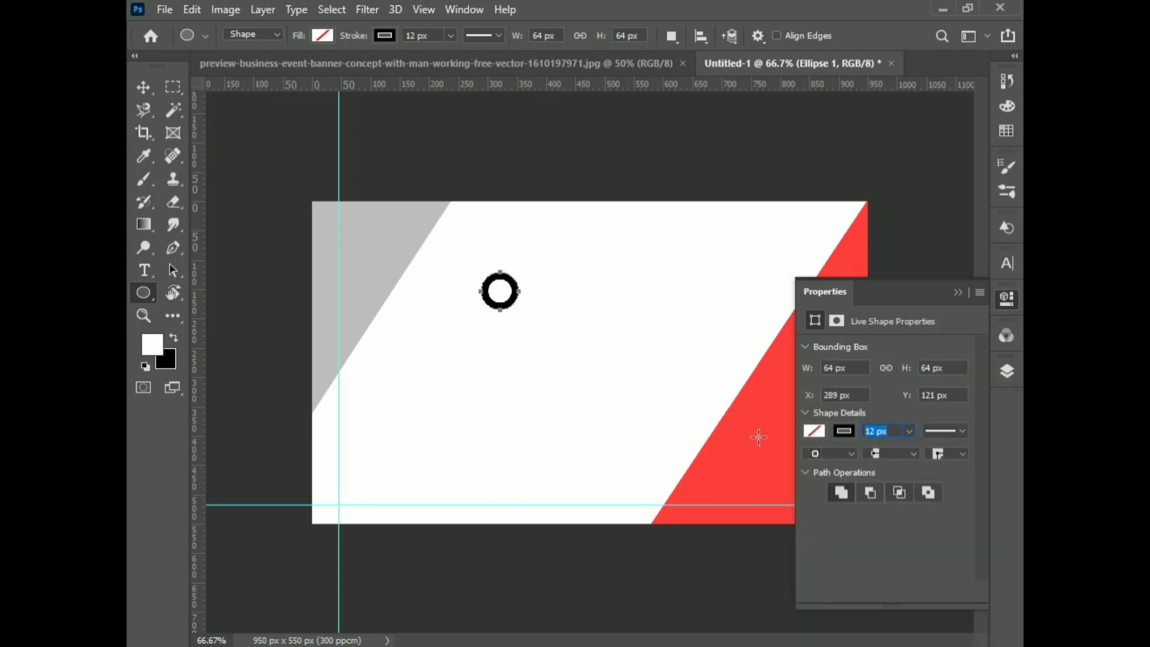
{"action": "type", "text": "2"}
{"action": "key", "text": "Return"}
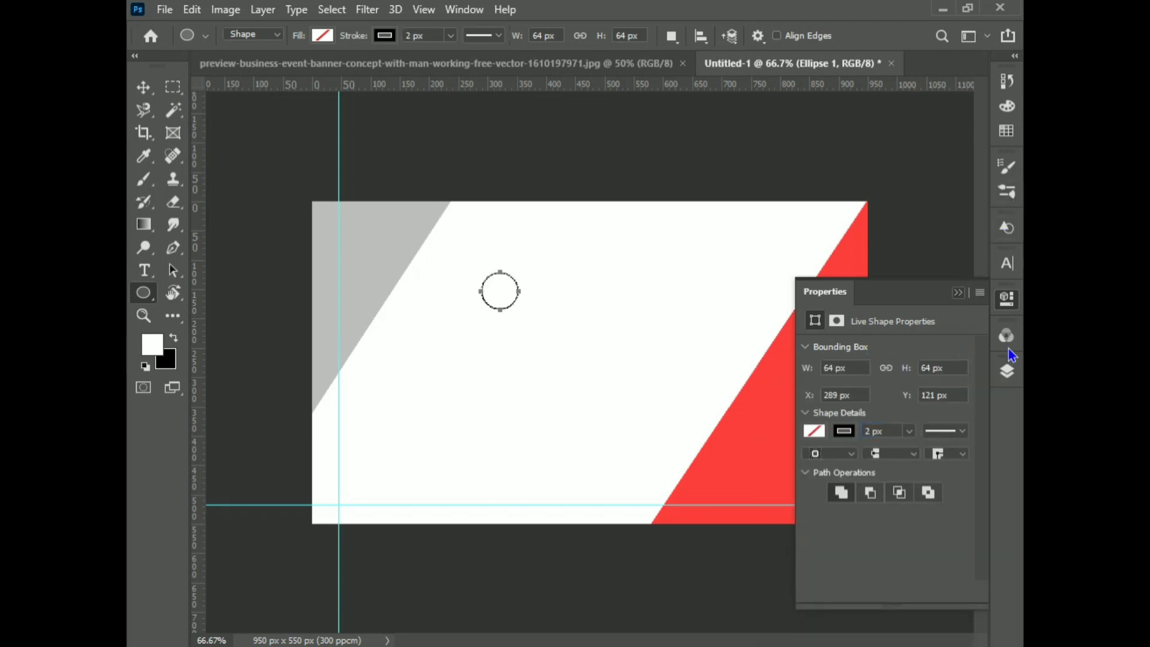
Step: Duplicate the circle layer twice and group all three circle layers
{"action": "left_click", "coordinate": [1006, 371]}
{"action": "left_click_drag", "start_coordinate": [929, 380], "coordinate": [937, 623]}
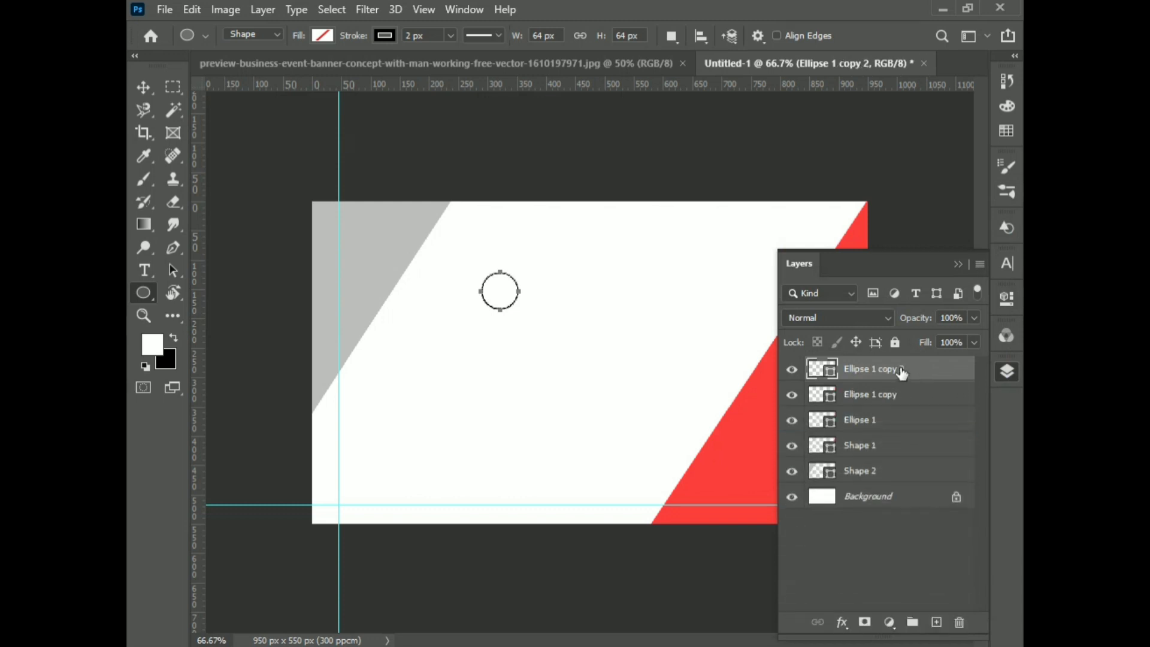
{"action": "left_click", "coordinate": [901, 423], "text": "shift"}
{"action": "key", "text": "ctrl+g"}
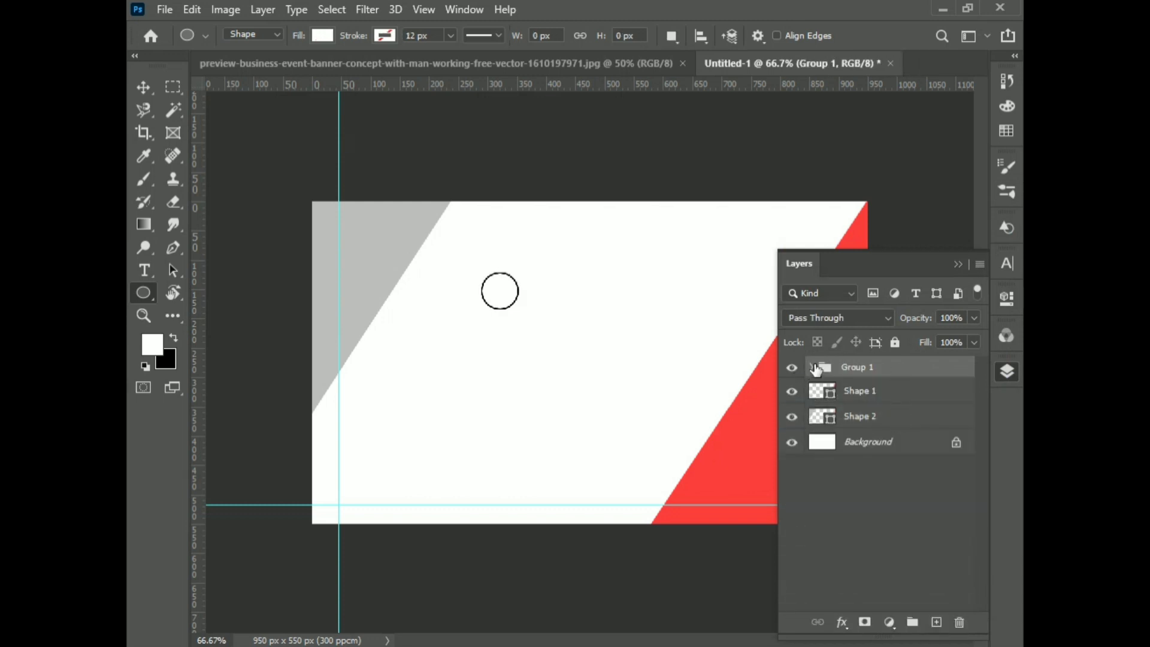
Step: Move the topmost circle copy in the group to the right so it partly overlaps the other circles
{"action": "left_click", "coordinate": [812, 367]}
{"action": "left_click", "coordinate": [860, 390]}
{"action": "key", "text": "ctrl+t"}
{"action": "left_click_drag", "start_coordinate": [510, 302], "coordinate": [526, 291]}
Step: Move the Ellipse 1 circle up and centre it above the other two, forming an overlapping three-circle emblem
{"action": "left_click", "coordinate": [880, 442]}
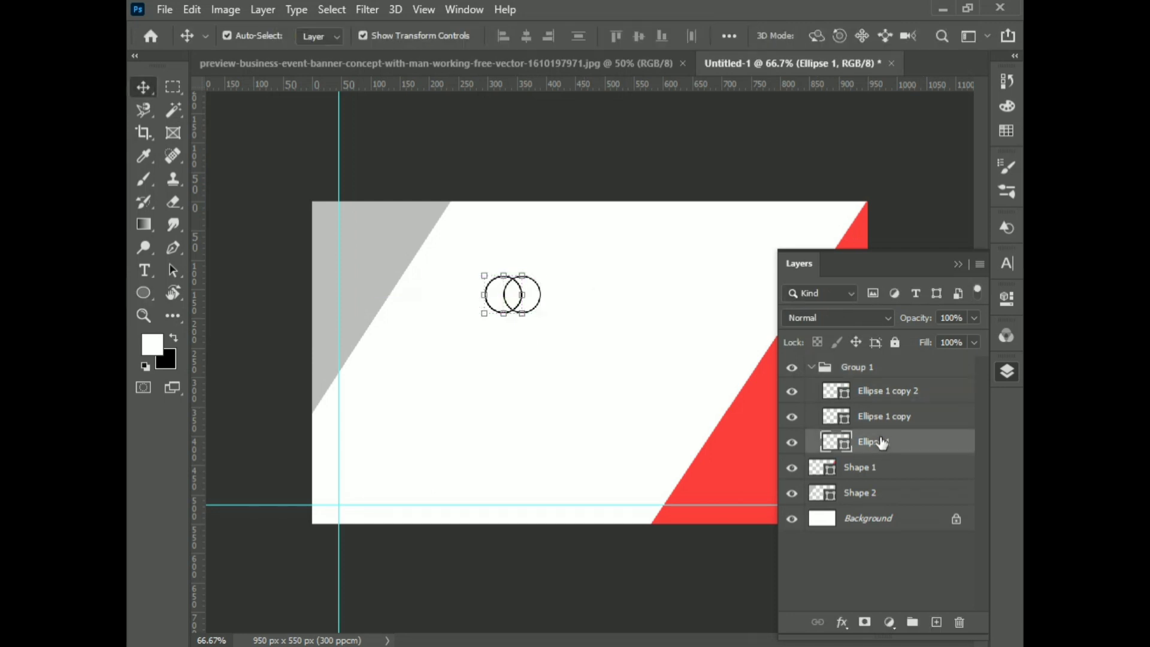
{"action": "key", "text": "Up"}
{"action": "key", "text": "Up"}
{"action": "key", "text": "Up"}
{"action": "key", "text": "Up"}
{"action": "key", "text": "Up"}
{"action": "key", "text": "Up"}
{"action": "key", "text": "Up"}
{"action": "key", "text": "Up"}
{"action": "key", "text": "Up"}
{"action": "key", "text": "Right"}
{"action": "key", "text": "Right"}
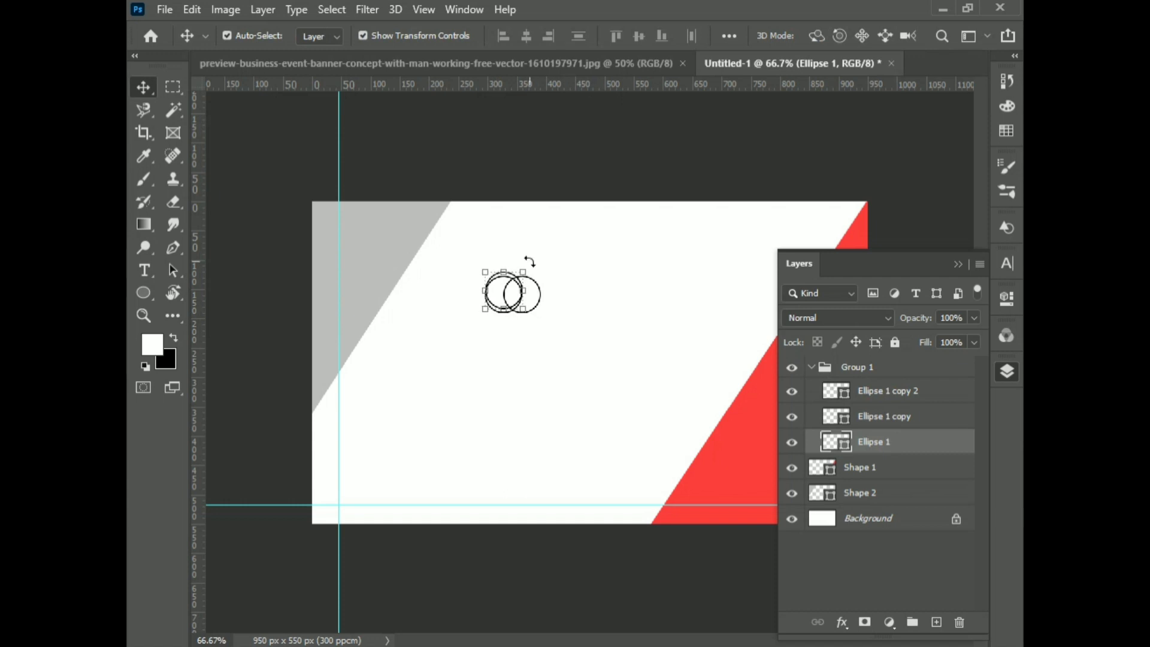
{"action": "key", "text": "Up"}
{"action": "key", "text": "Up"}
{"action": "key", "text": "Up"}
{"action": "key", "text": "Up"}
{"action": "key", "text": "Up"}
{"action": "key", "text": "Up"}
{"action": "key", "text": "Up"}
{"action": "key", "text": "Up"}
{"action": "key", "text": "Up"}
{"action": "key", "text": "Up"}
{"action": "key", "text": "Up"}
{"action": "key", "text": "Up"}
{"action": "key", "text": "Up"}
{"action": "key", "text": "Up"}
{"action": "key", "text": "Up"}
{"action": "key", "text": "Up"}
{"action": "key", "text": "Up"}
{"action": "key", "text": "Up"}
{"action": "key", "text": "Up"}
{"action": "key", "text": "Up"}
{"action": "key", "text": "Up"}
{"action": "key", "text": "Up"}
{"action": "key", "text": "Up"}
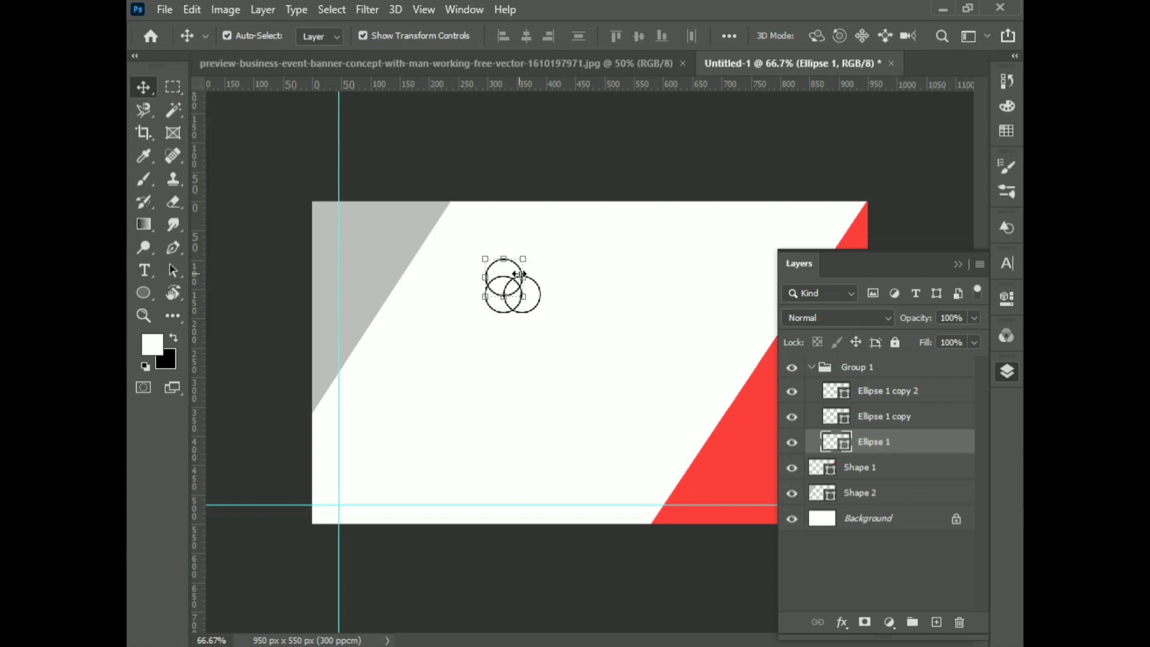
{"action": "left_click_drag", "start_coordinate": [508, 273], "coordinate": [521, 259]}
{"action": "key", "text": "Up"}
{"action": "key", "text": "Up"}
{"action": "key", "text": "Up"}
{"action": "key", "text": "Up"}
{"action": "key", "text": "Right"}
{"action": "key", "text": "Right"}
{"action": "key", "text": "Right"}
{"action": "key", "text": "Right"}
{"action": "key", "text": "Right"}
{"action": "key", "text": "Right"}
{"action": "key", "text": "Right"}
{"action": "key", "text": "Right"}
{"action": "key", "text": "Right"}
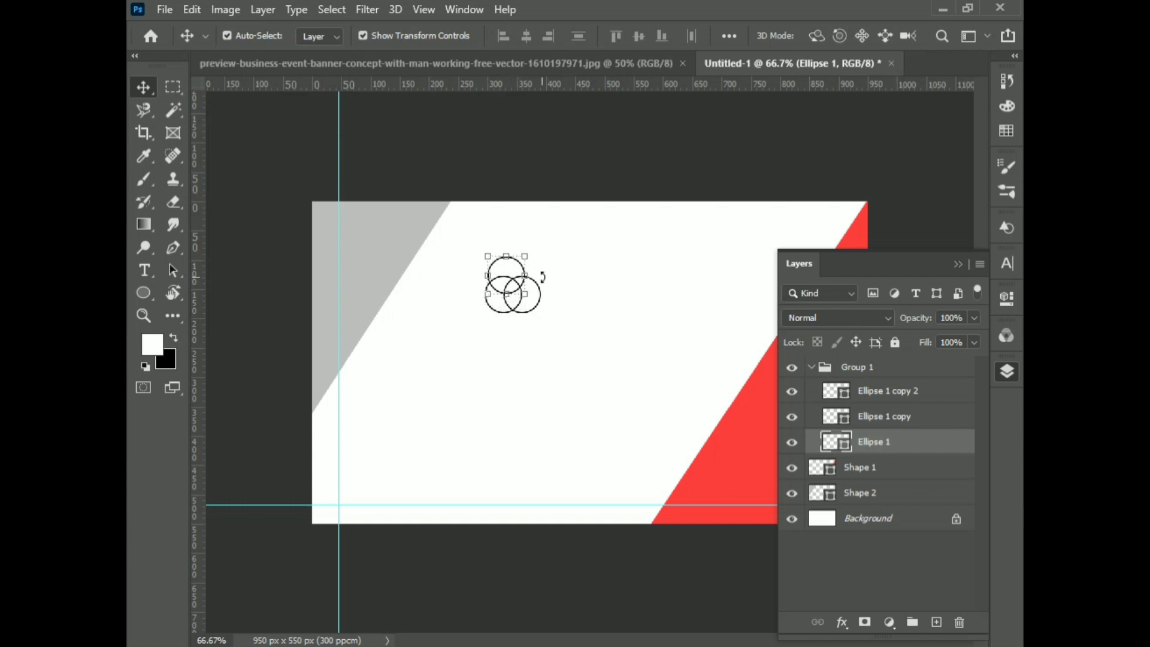
{"action": "left_click", "coordinate": [583, 162]}
Step: Select all three circles and scale them down together to roughly half their size
{"action": "left_click", "coordinate": [870, 400]}
{"action": "left_click", "coordinate": [871, 444], "text": "shift"}
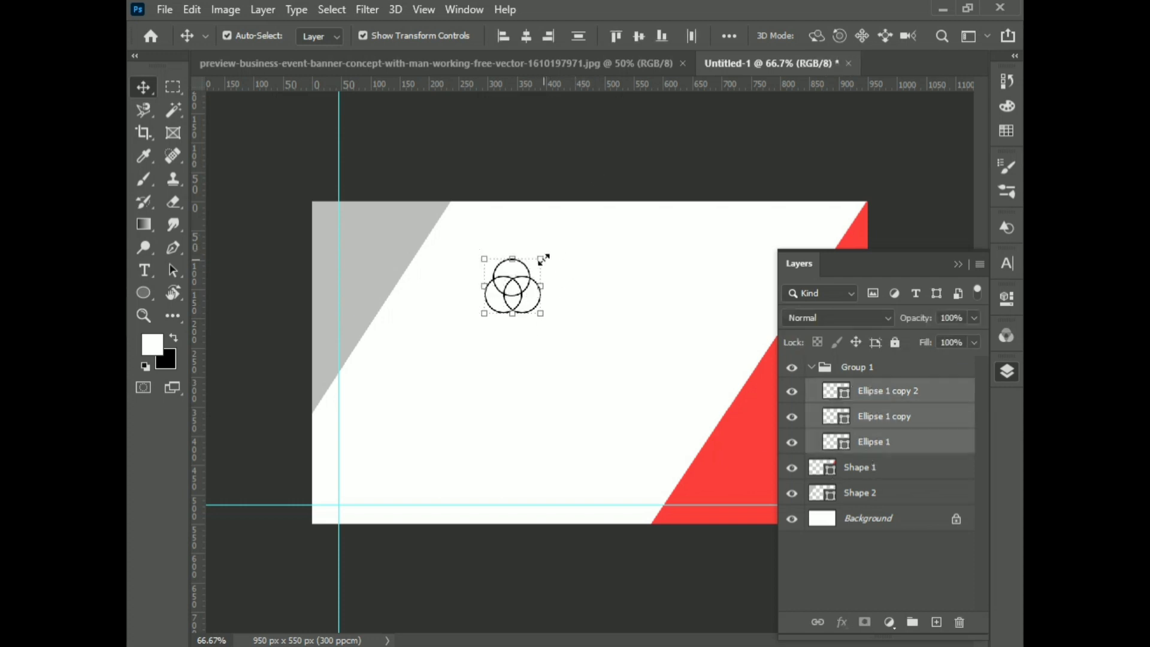
{"action": "left_click_drag", "start_coordinate": [543, 259], "coordinate": [525, 303]}
{"action": "key", "text": "Return"}
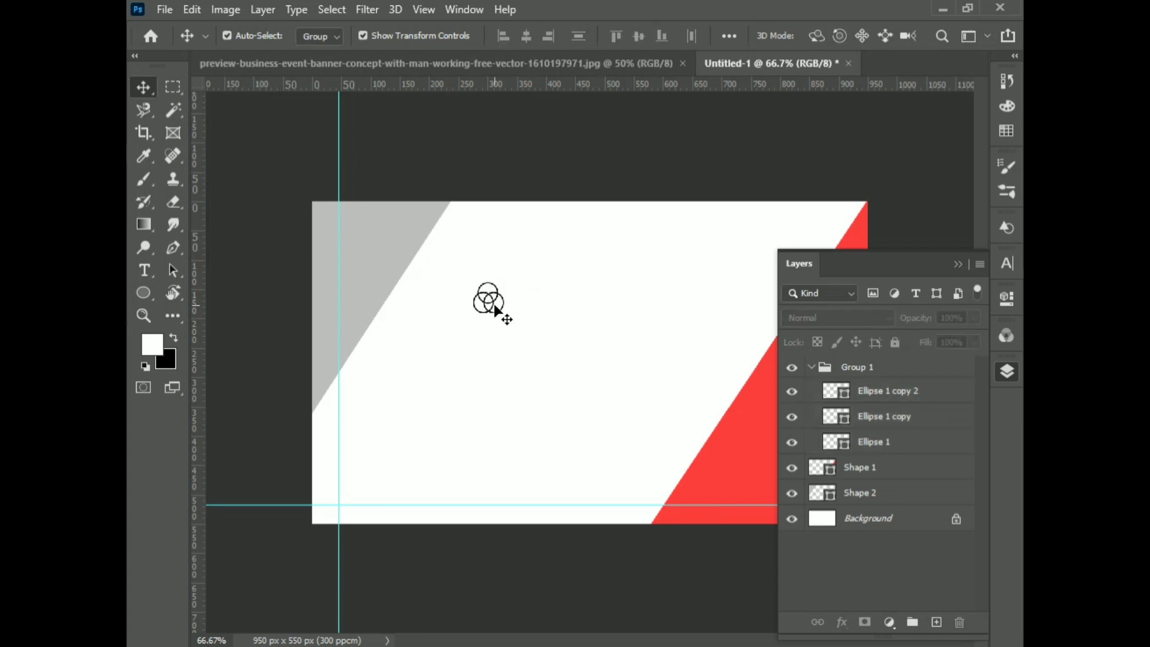
Step: Move the three-circle emblem into the grey corner against the vertical guide and collapse its layer group
{"action": "left_click_drag", "start_coordinate": [490, 303], "coordinate": [349, 241]}
{"action": "left_click", "coordinate": [418, 153]}
{"action": "left_click", "coordinate": [811, 366]}
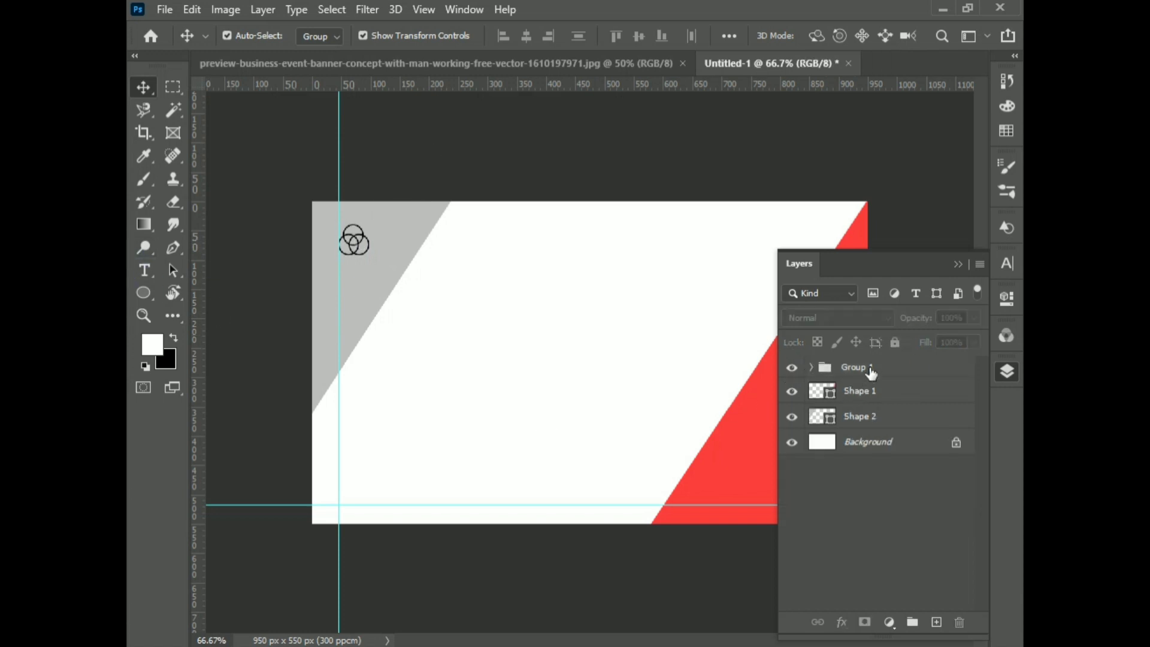
Step: Add a text box to the right of the circle emblem reading "Logo Hare" on two lines
{"action": "left_click", "coordinate": [865, 367]}
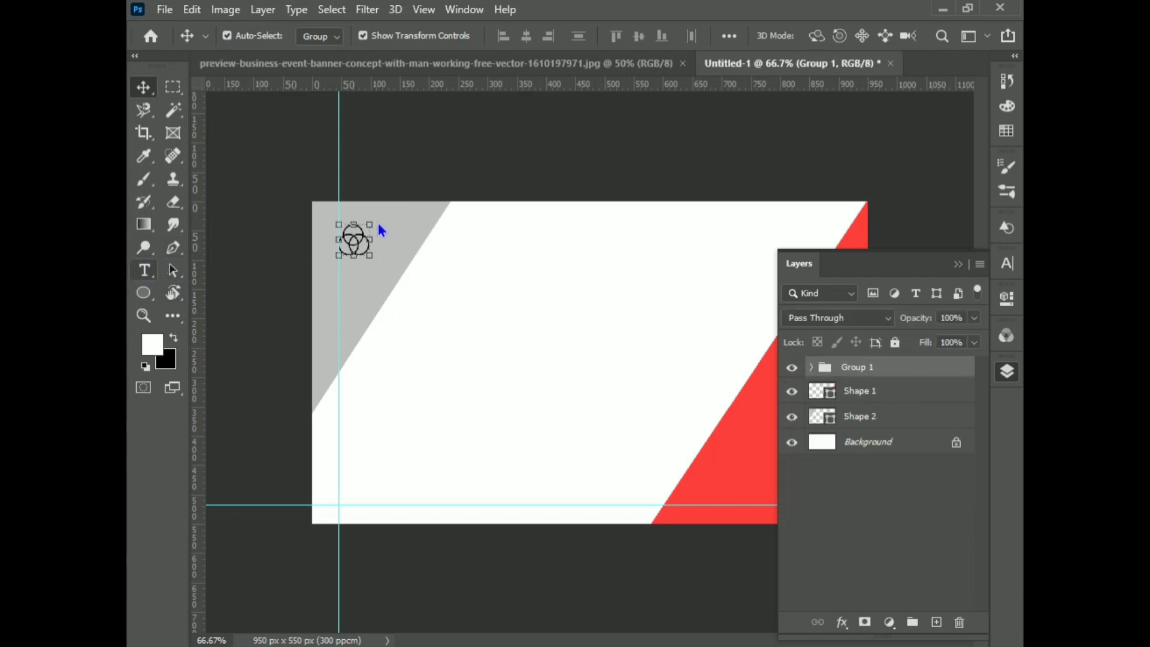
{"action": "key", "text": "t"}
{"action": "left_click_drag", "start_coordinate": [372, 224], "coordinate": [441, 275]}
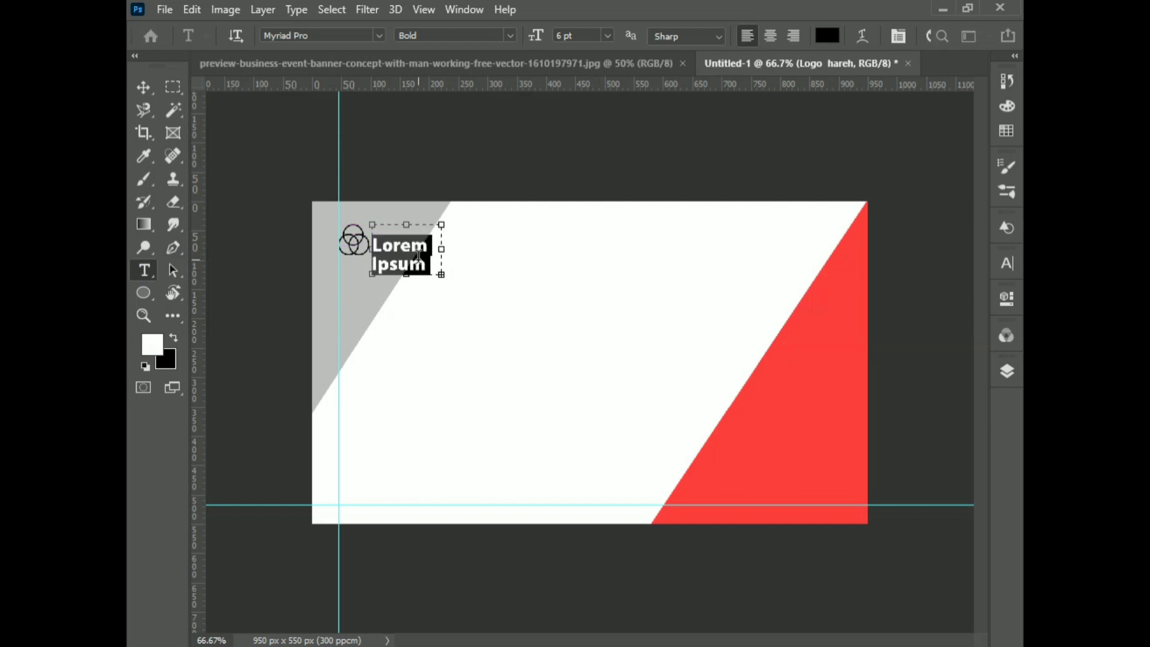
{"action": "type", "text": "Logo"}
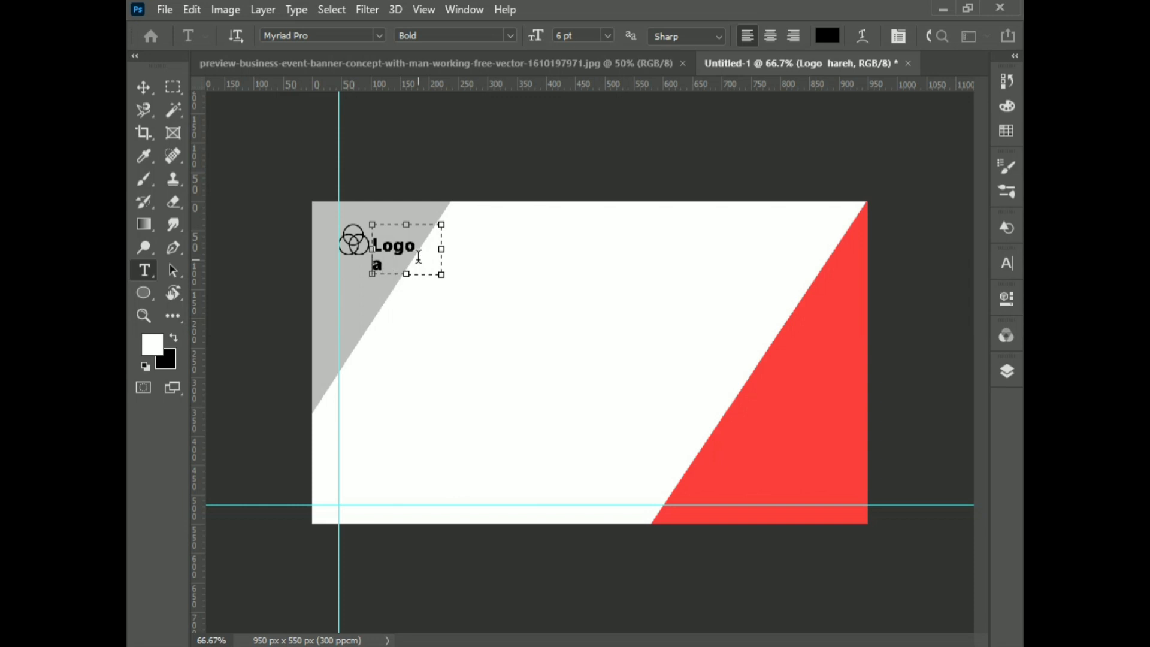
{"action": "key", "text": "ctrl+Return"}
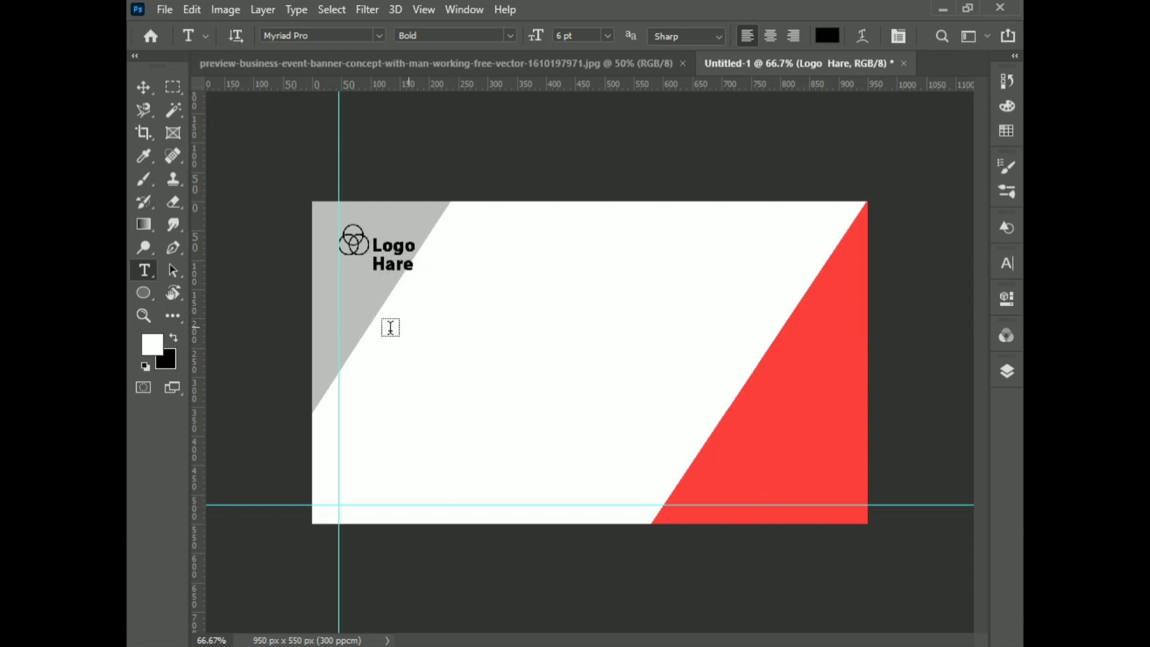
Step: Move the "Logo Hare" text up so it lines up with the circle emblem
{"action": "key", "text": "v"}
{"action": "left_click_drag", "start_coordinate": [399, 269], "coordinate": [399, 254]}
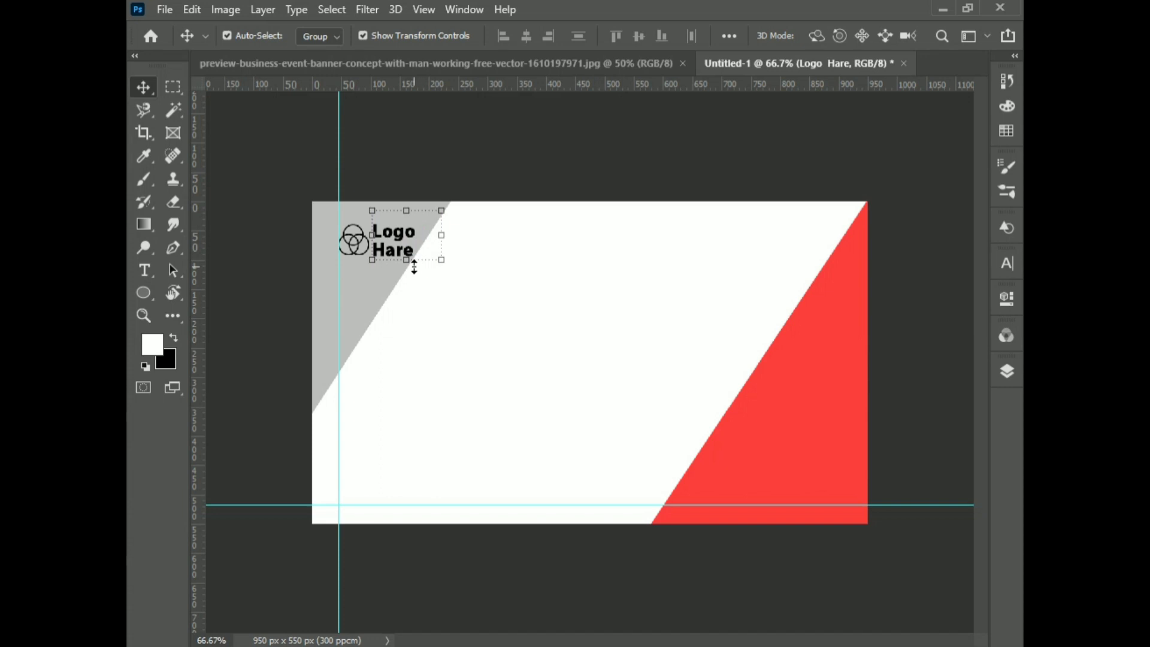
{"action": "left_click", "coordinate": [407, 255]}
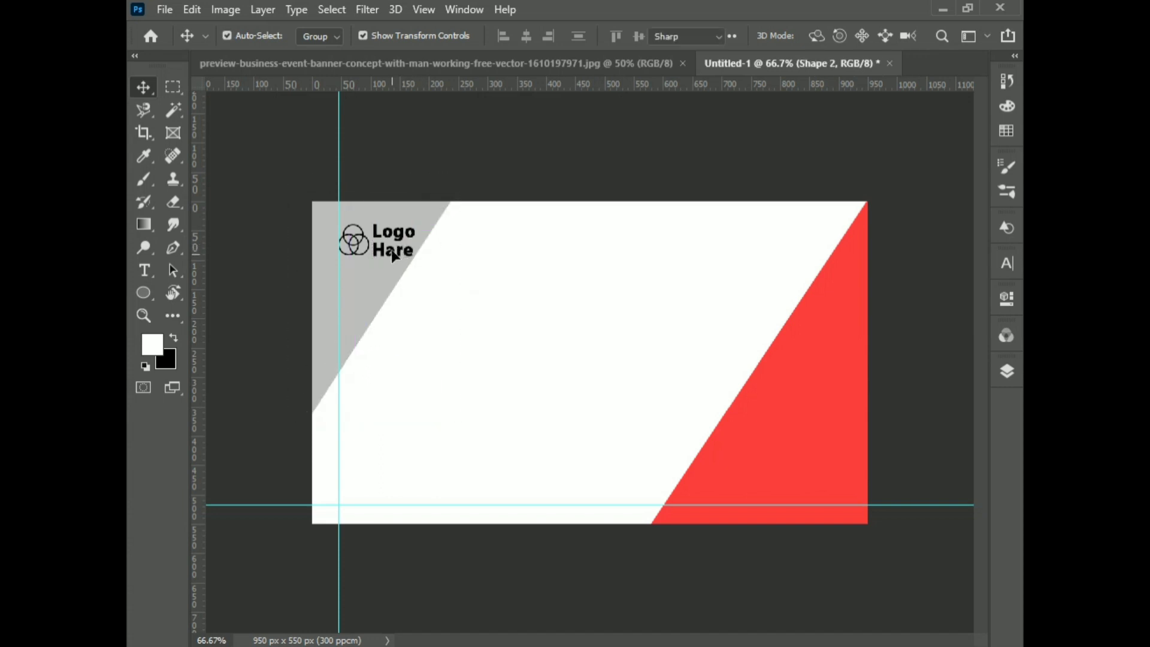
Step: Change the font style of the "Logo Hare" text to Regular
{"action": "double_click", "coordinate": [391, 252]}
{"action": "left_click", "coordinate": [508, 35]}
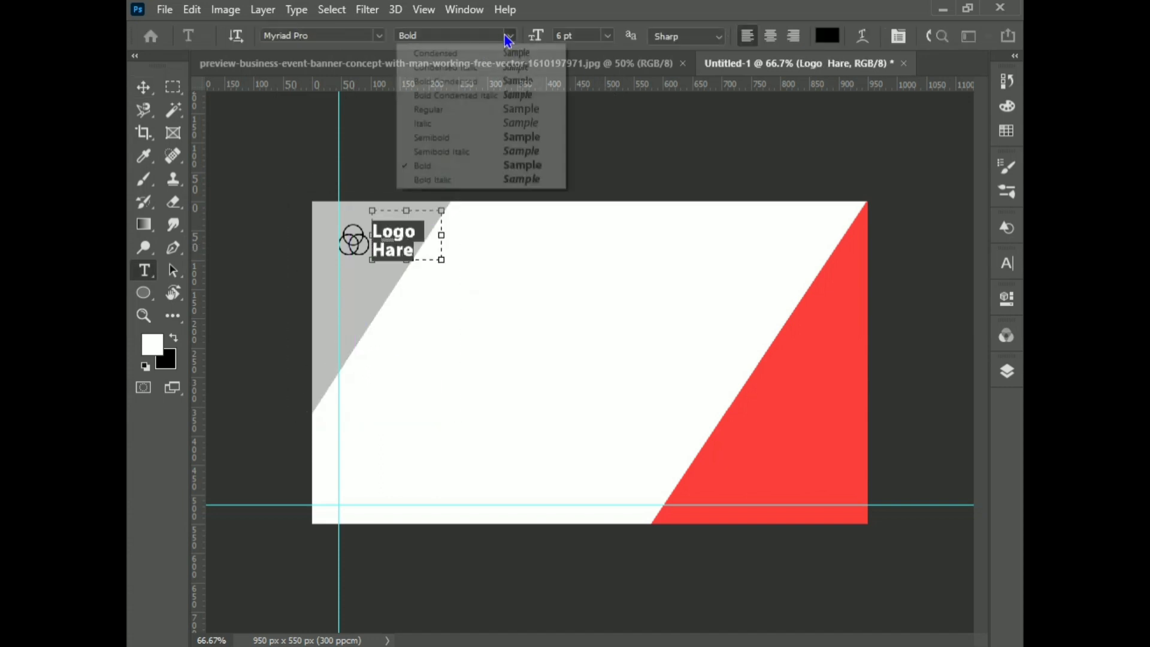
{"action": "left_click", "coordinate": [467, 111]}
{"action": "left_click", "coordinate": [467, 113]}
{"action": "left_click", "coordinate": [510, 156]}
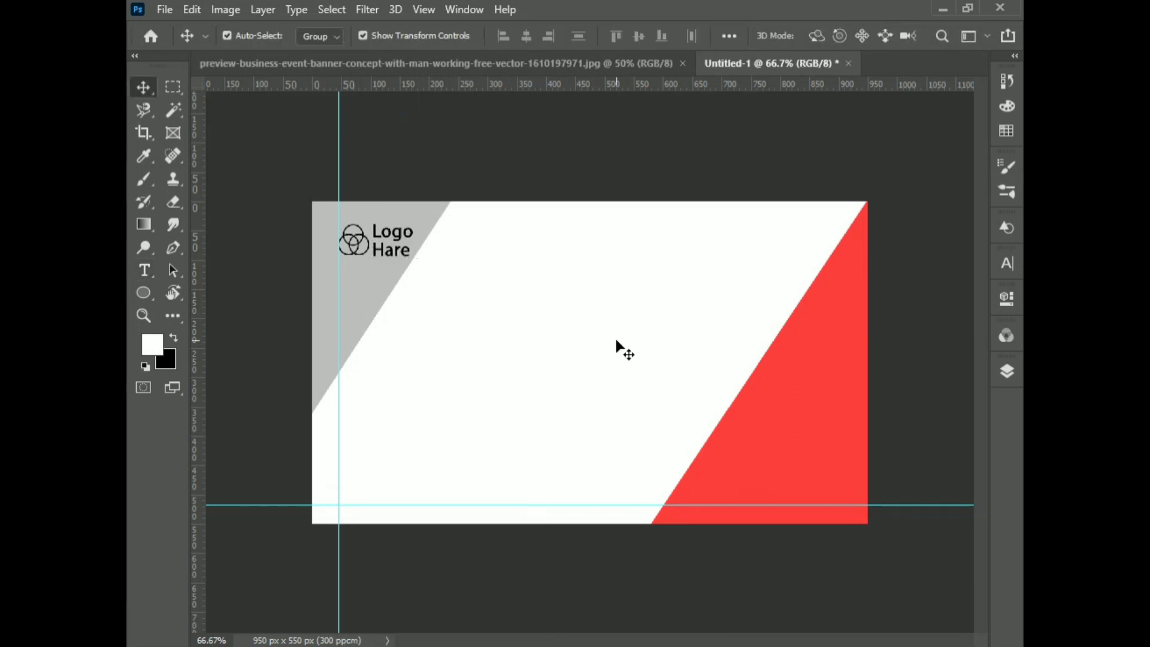
Step: Widen the grey corner triangle to about 131.5% and shift it left so its lower tip meets the canvas edge
{"action": "left_click", "coordinate": [367, 291]}
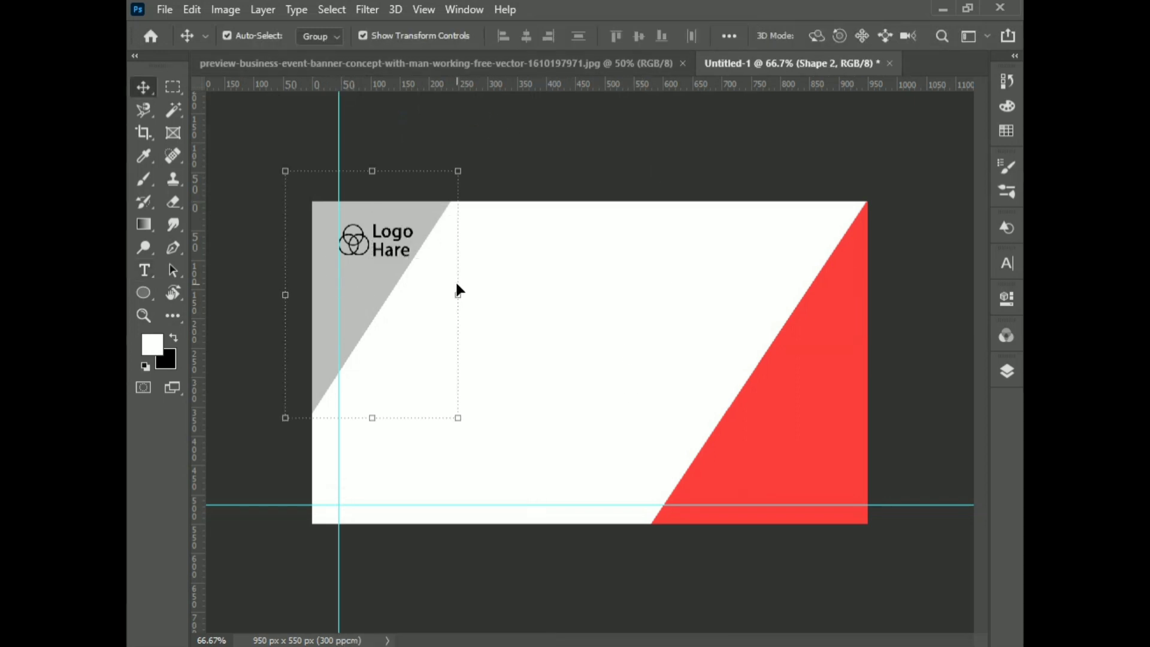
{"action": "left_click_drag", "start_coordinate": [459, 293], "coordinate": [507, 319]}
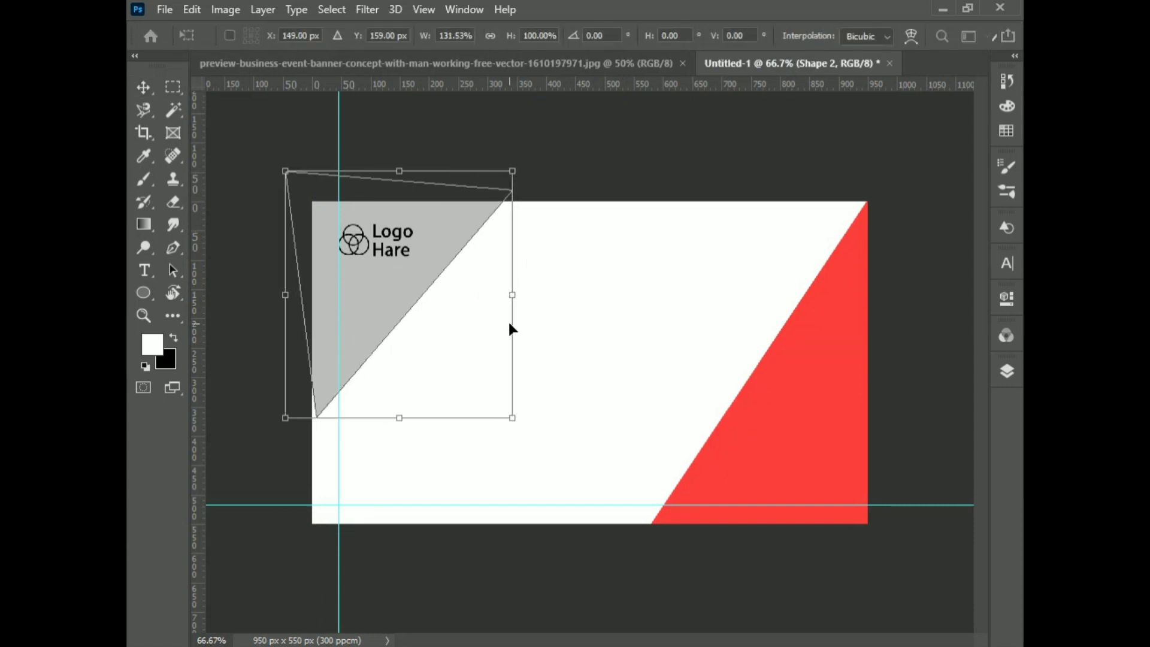
{"action": "key", "text": "Left"}
{"action": "key", "text": "Left"}
{"action": "key", "text": "Left"}
{"action": "key", "text": "Left"}
{"action": "key", "text": "Left"}
{"action": "key", "text": "Left"}
{"action": "key", "text": "Left"}
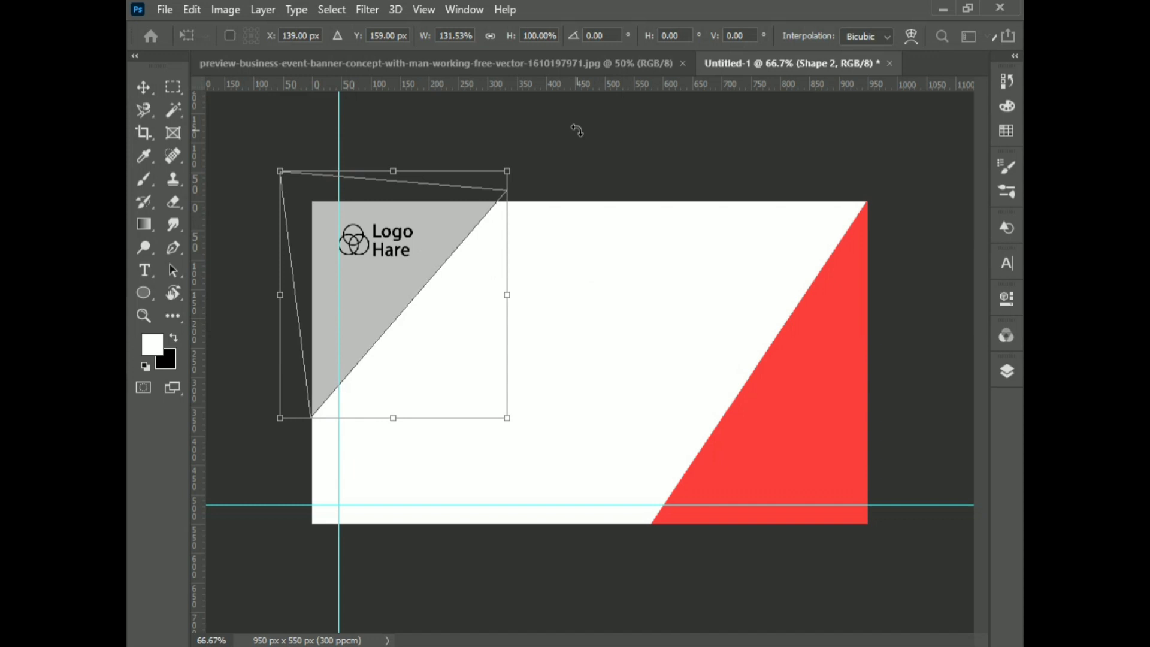
{"action": "key", "text": "Return"}
{"action": "left_click", "coordinate": [580, 171]}
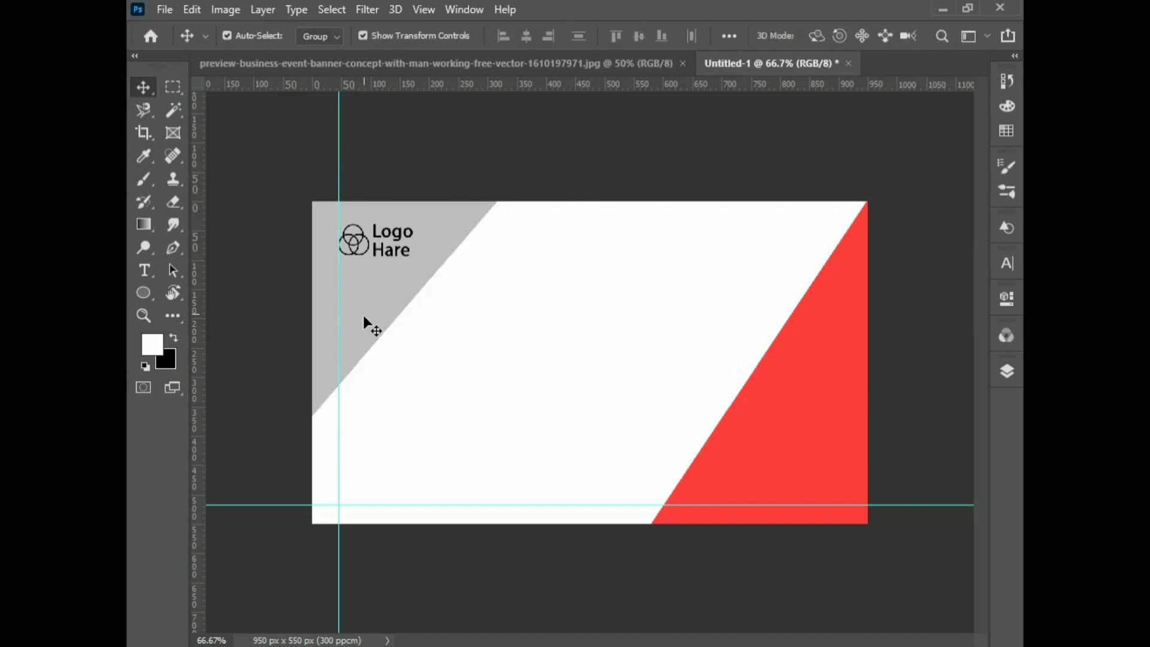
Step: Add a text box below the logo in the grey corner reading "join us:"
{"action": "left_click", "coordinate": [144, 270]}
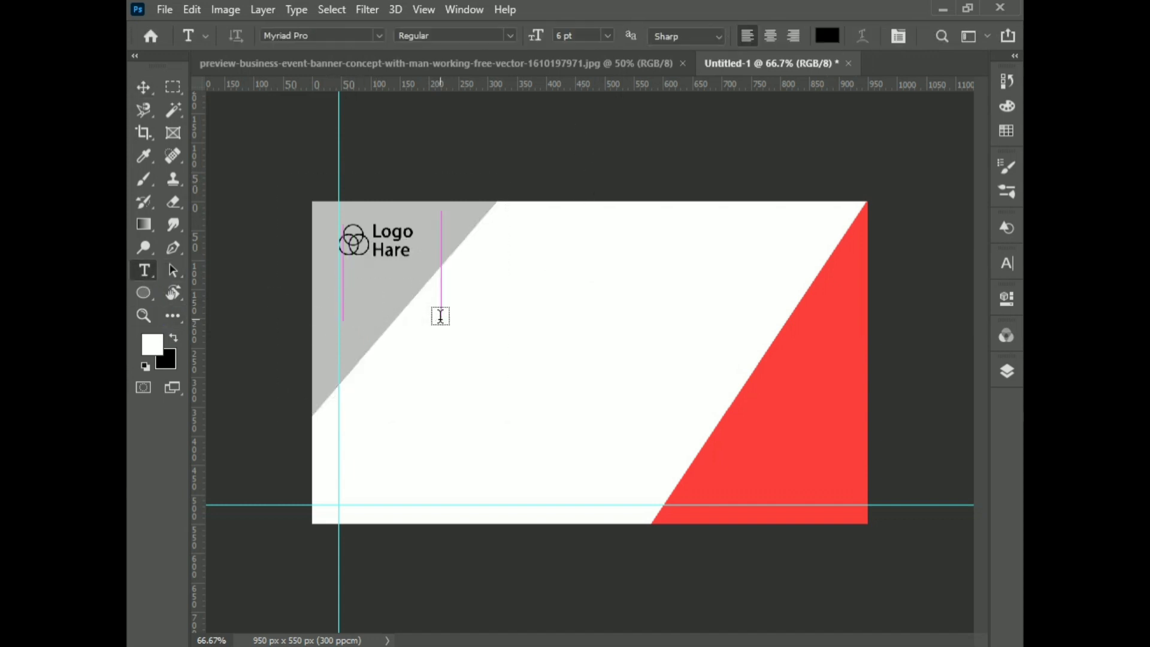
{"action": "left_click_drag", "start_coordinate": [440, 316], "coordinate": [441, 319]}
{"action": "type", "text": "oin us:"}
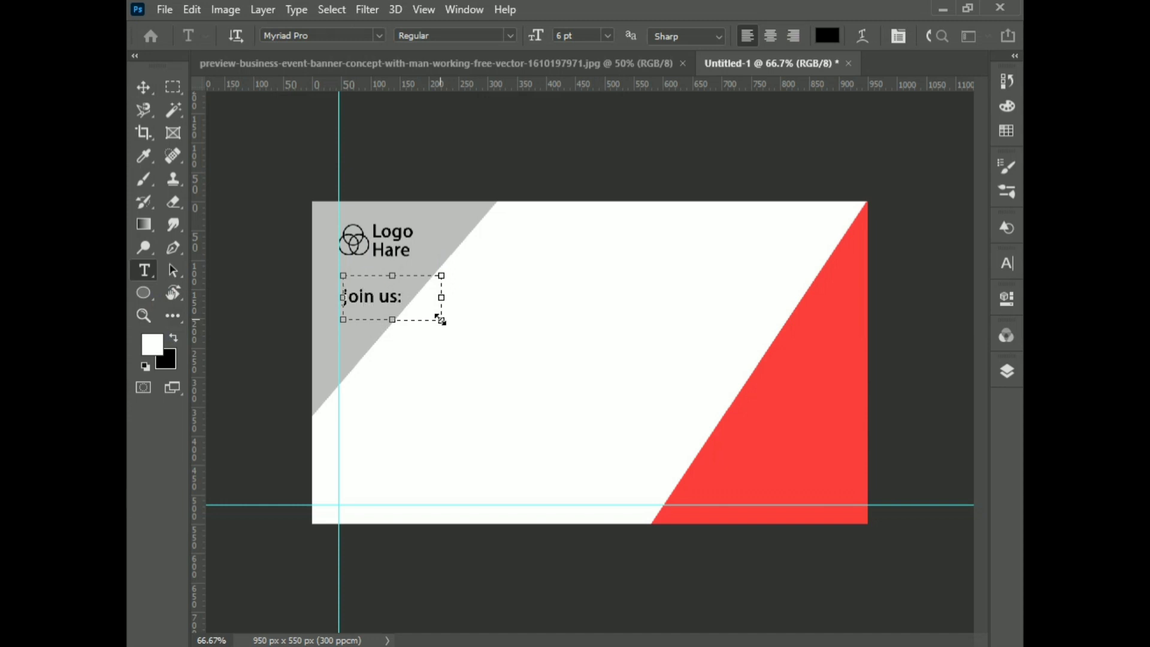
{"action": "key", "text": "ctrl+Return"}
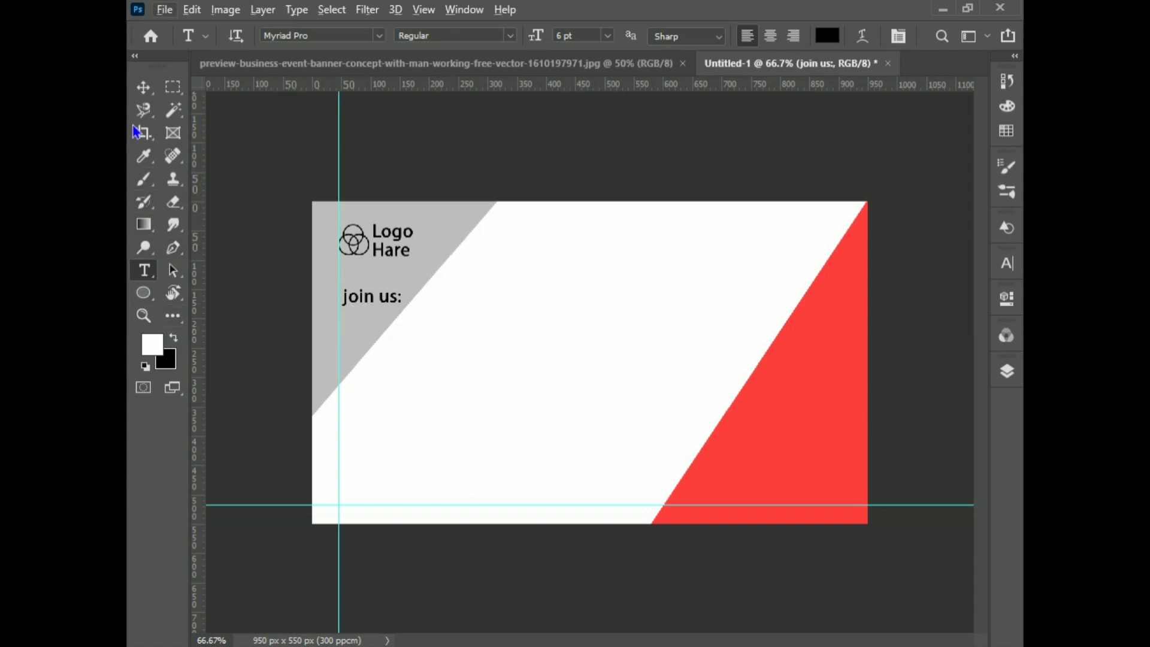
Step: Duplicate the "join us:" text just below the original and change the copy to "Corporate"
{"action": "key", "text": "v"}
{"action": "left_click_drag", "start_coordinate": [386, 305], "coordinate": [384, 339]}
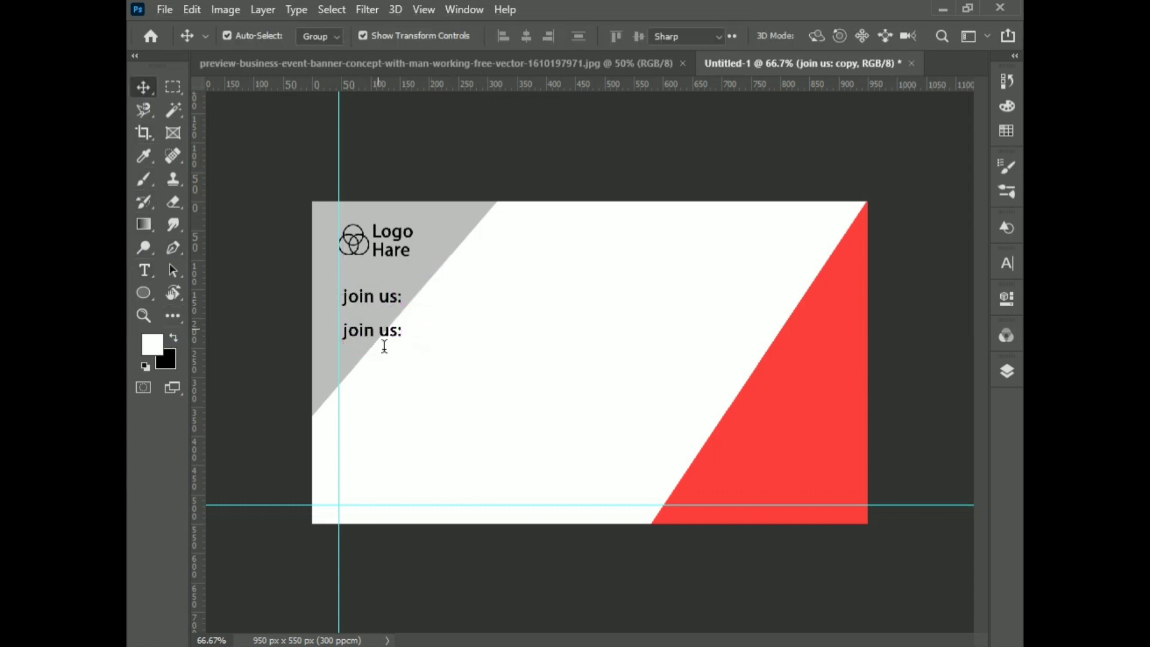
{"action": "double_click", "coordinate": [398, 335]}
{"action": "type", "text": "cor"}
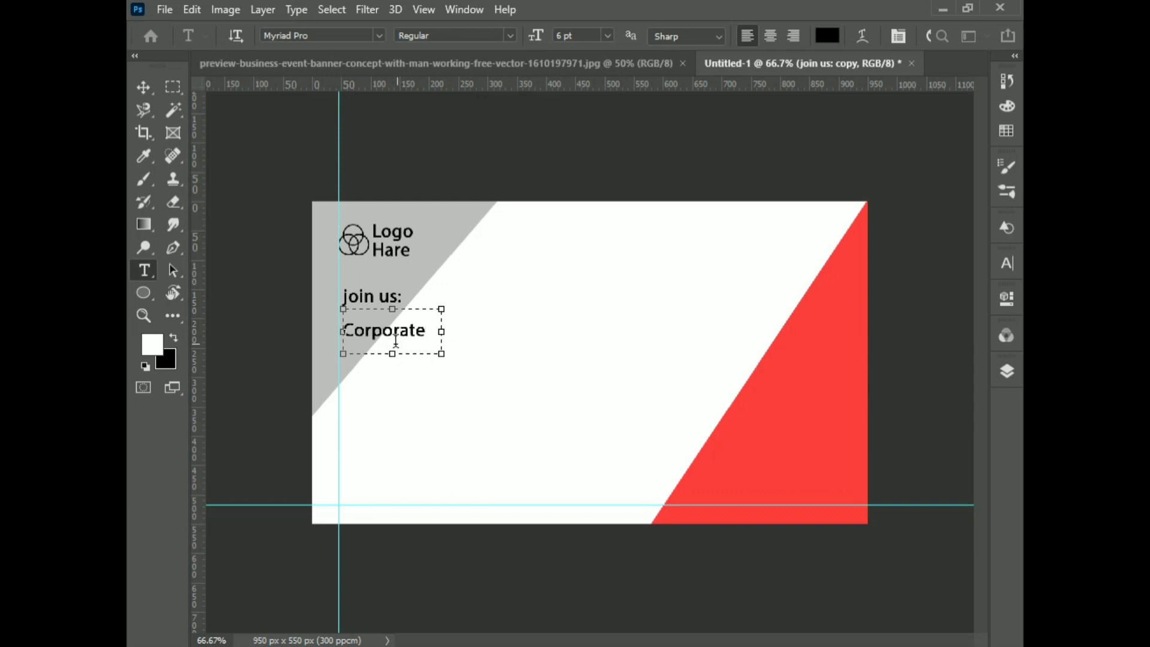
Step: Change the font style of the "Corporate" text to Bold
{"action": "key", "text": "ctrl+a"}
{"action": "left_click", "coordinate": [509, 36]}
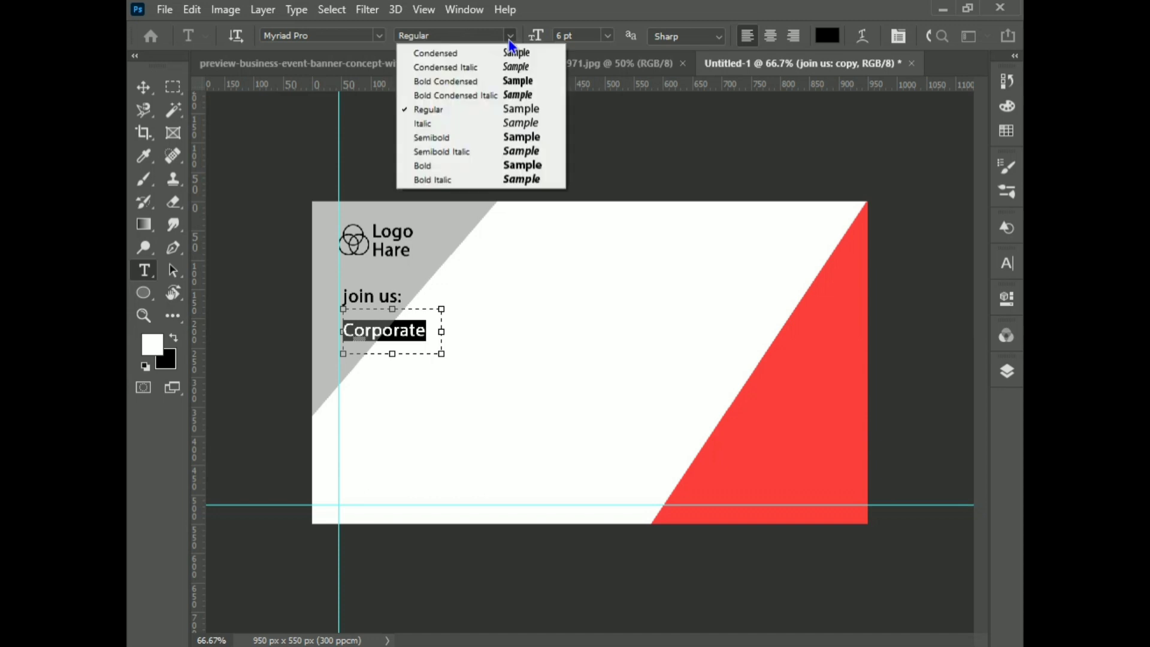
{"action": "left_click", "coordinate": [466, 158]}
{"action": "key", "text": "ctrl+Return"}
{"action": "key", "text": "v"}
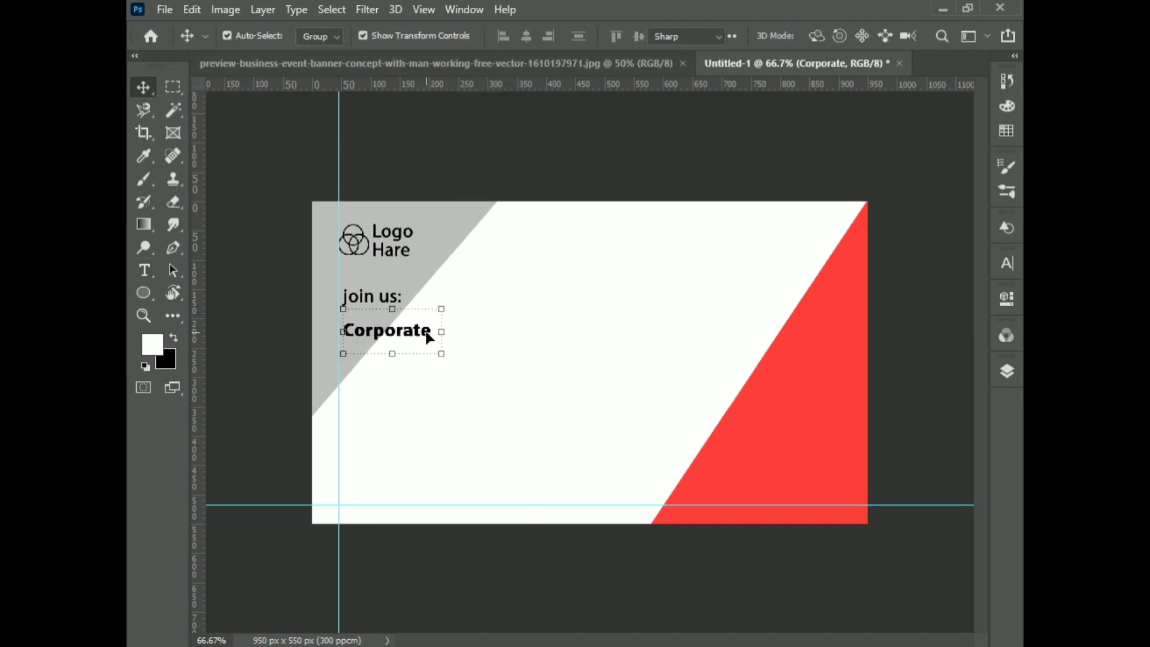
{"action": "double_click", "coordinate": [428, 333]}
{"action": "key", "text": "ctrl+Return"}
{"action": "key", "text": "v"}
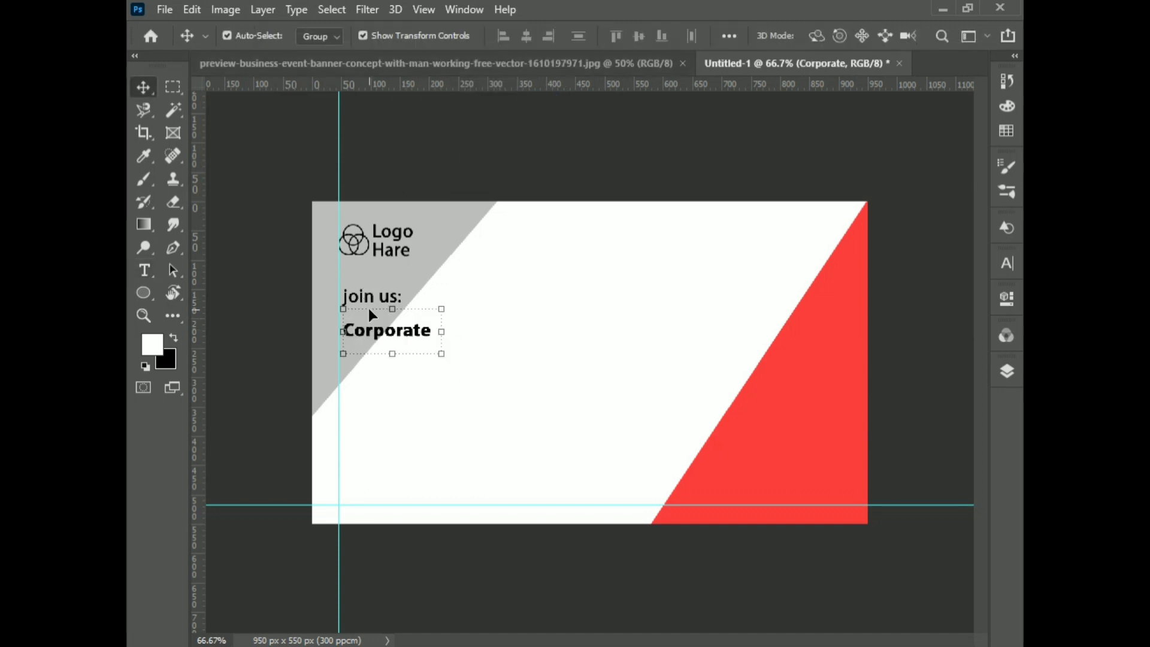
Step: Move "join us:" and "Corporate" up closer to the logo and add a text box below them reading "Business"
{"action": "left_click_drag", "start_coordinate": [376, 340], "coordinate": [507, 388]}
{"action": "left_click", "coordinate": [477, 154]}
{"action": "left_click", "coordinate": [452, 575]}
{"action": "key", "text": "t"}
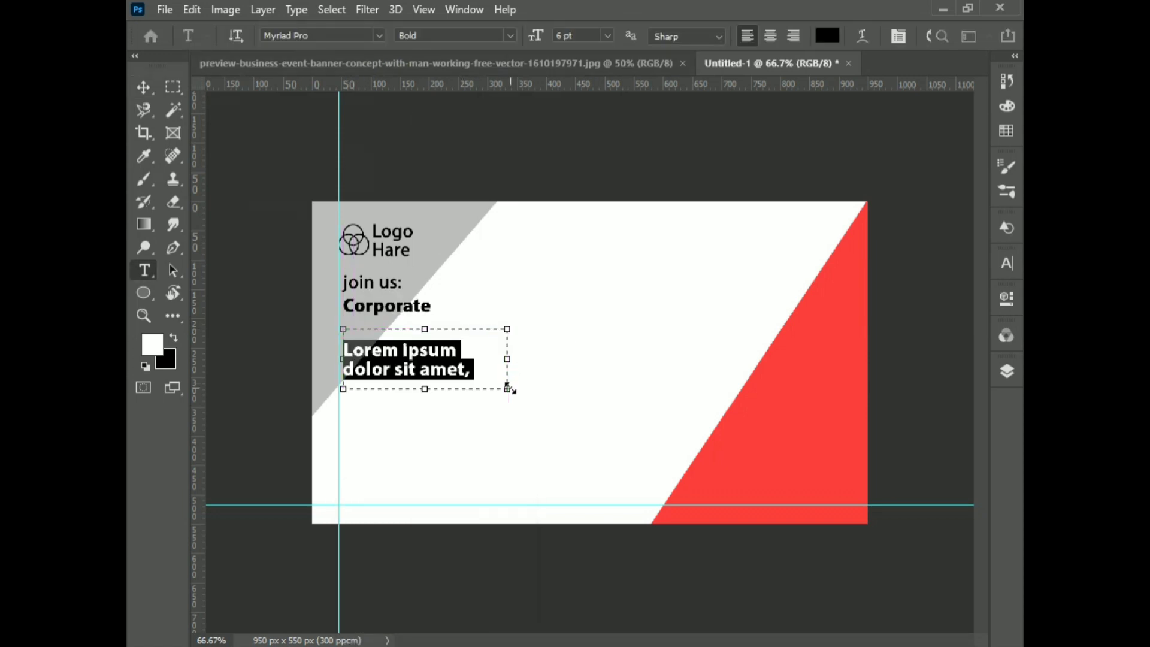
{"action": "type", "text": "Business"}
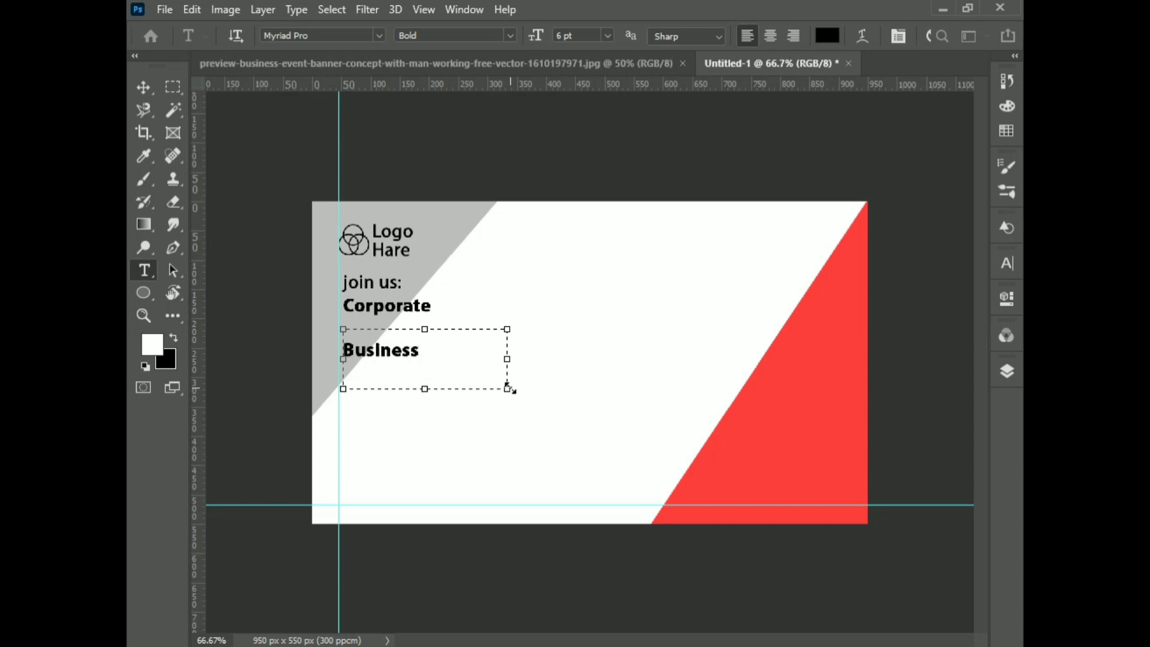
Step: Set the "Business" text size to 14 pt and enlarge its text box to fit the word
{"action": "key", "text": "ctrl+a"}
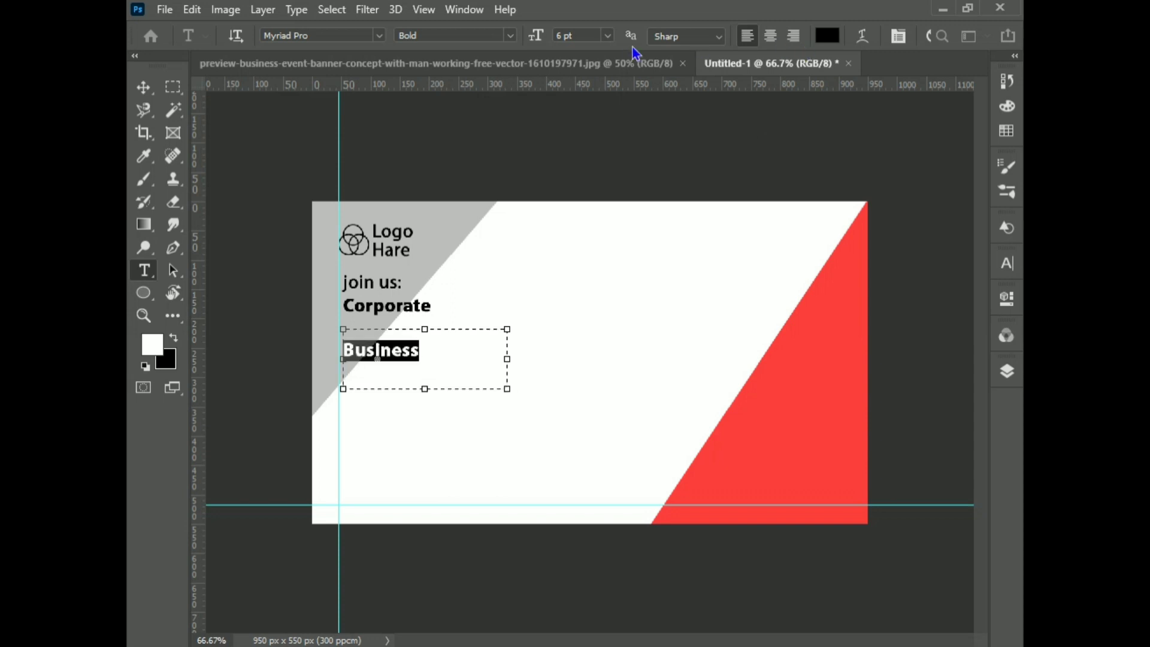
{"action": "left_click", "coordinate": [607, 36]}
{"action": "left_click", "coordinate": [590, 155]}
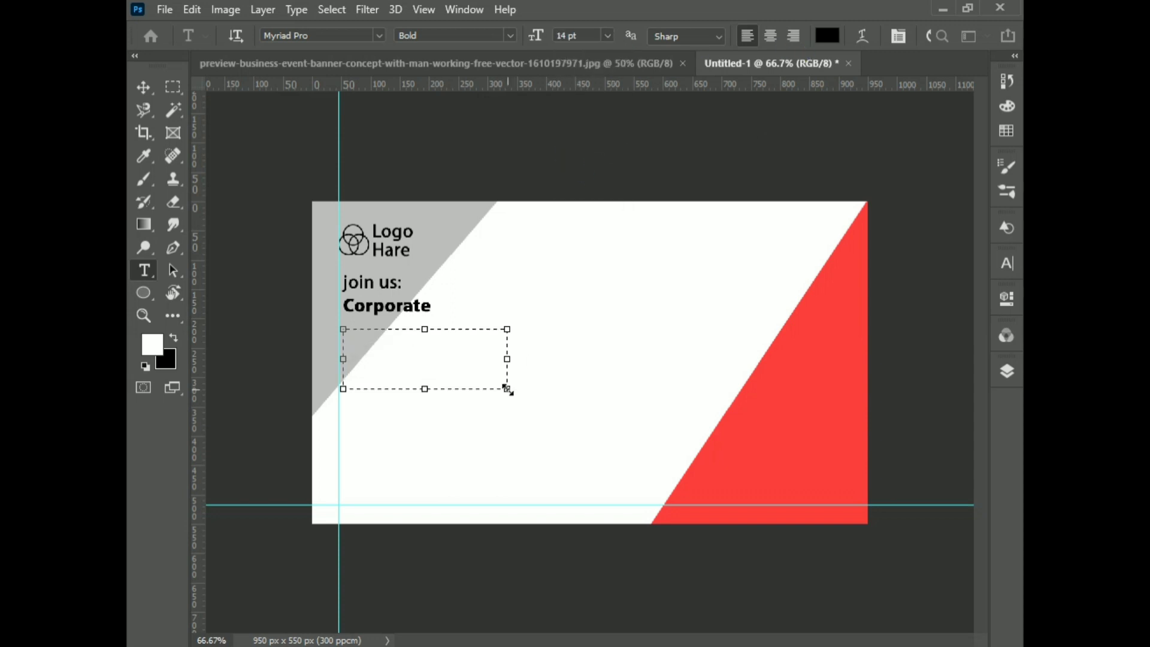
{"action": "left_click_drag", "start_coordinate": [506, 388], "coordinate": [556, 436]}
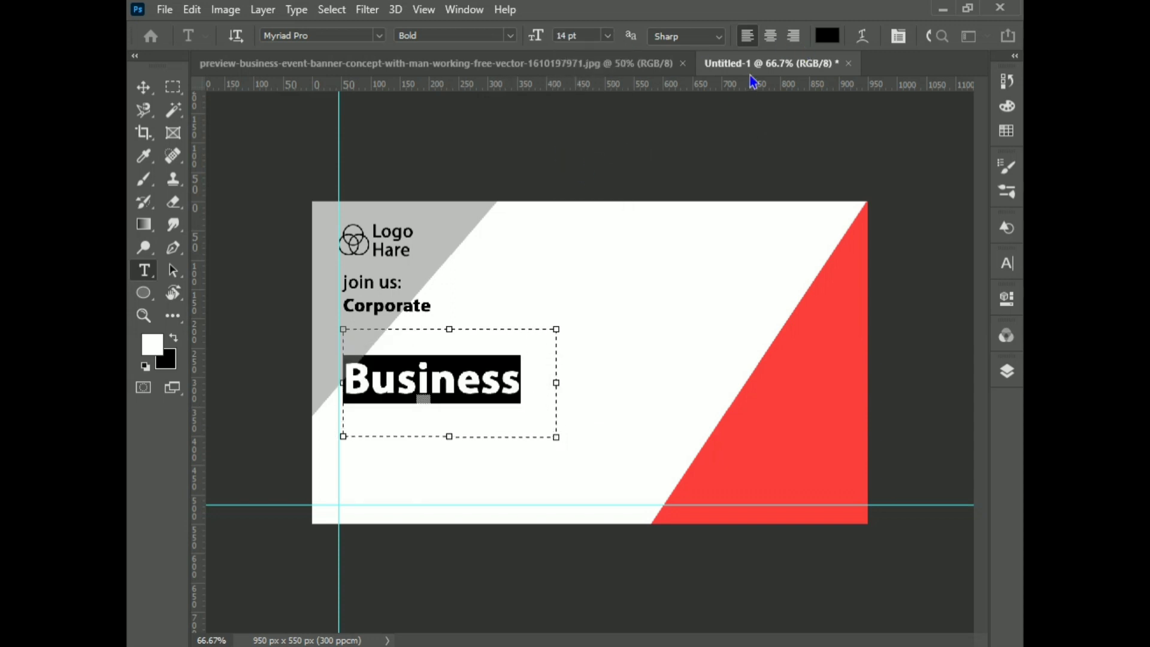
Step: Colour the "Business" text red (fe3e3e), sampled from the red corner shape
{"action": "left_click", "coordinate": [827, 36]}
{"action": "left_click", "coordinate": [811, 349]}
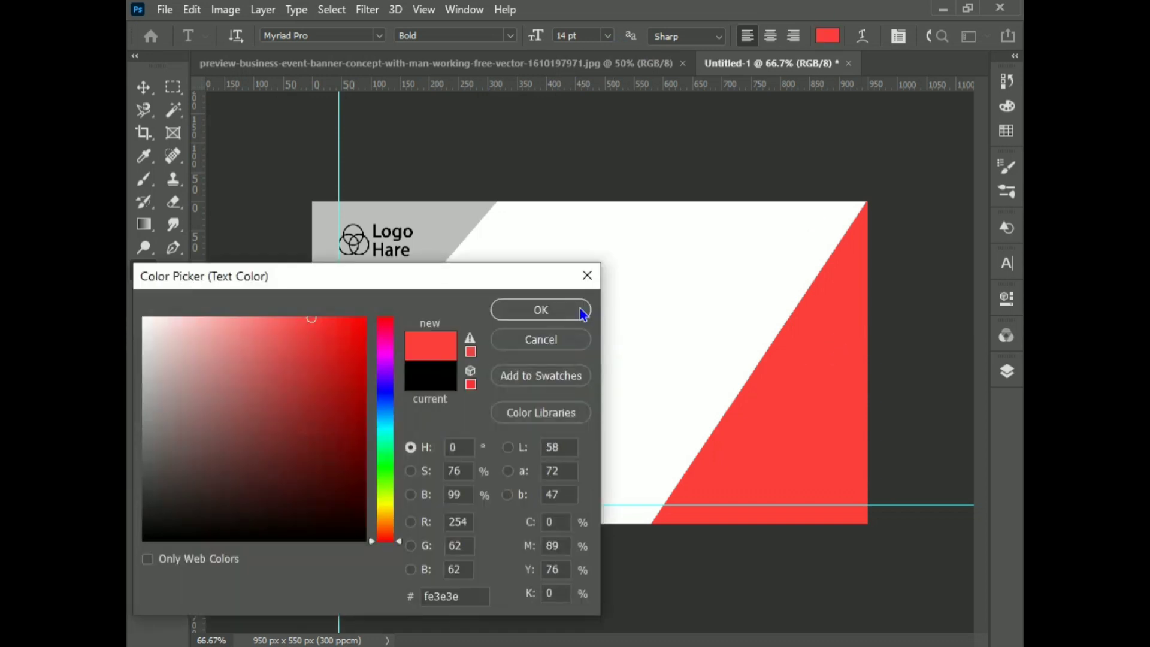
{"action": "left_click", "coordinate": [583, 312]}
{"action": "key", "text": "ctrl+Return"}
{"action": "left_click", "coordinate": [143, 87]}
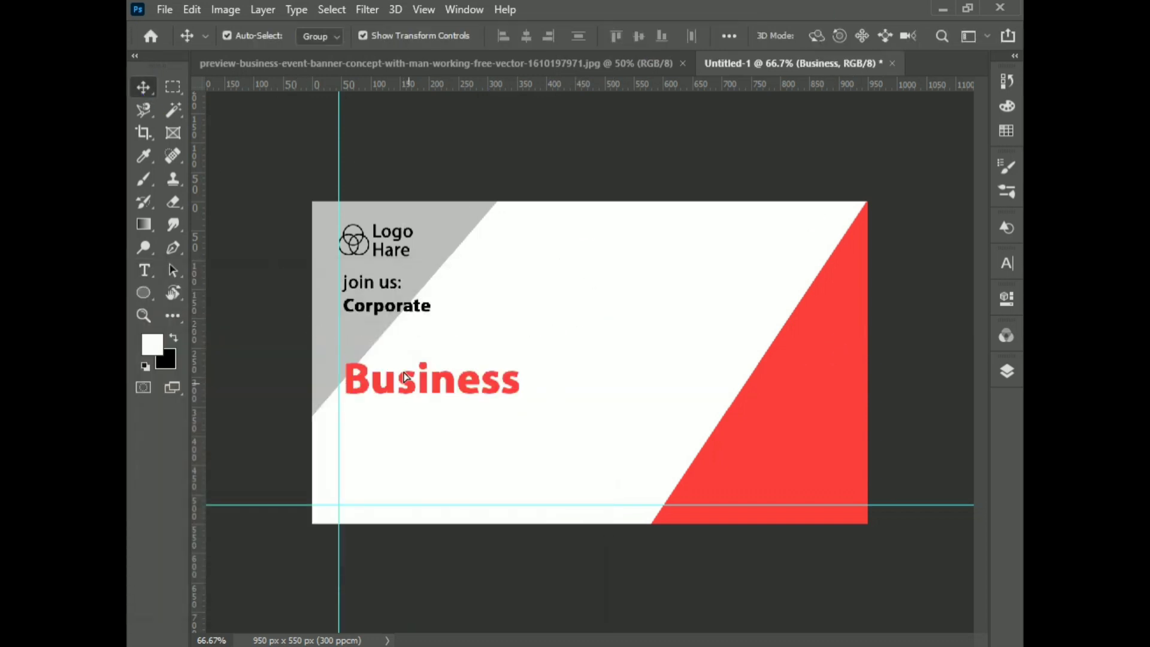
Step: Move "Business" up directly beneath "Corporate" and nudge "Corporate" left to the vertical guide
{"action": "left_click_drag", "start_coordinate": [410, 391], "coordinate": [401, 345]}
{"action": "left_click", "coordinate": [381, 309]}
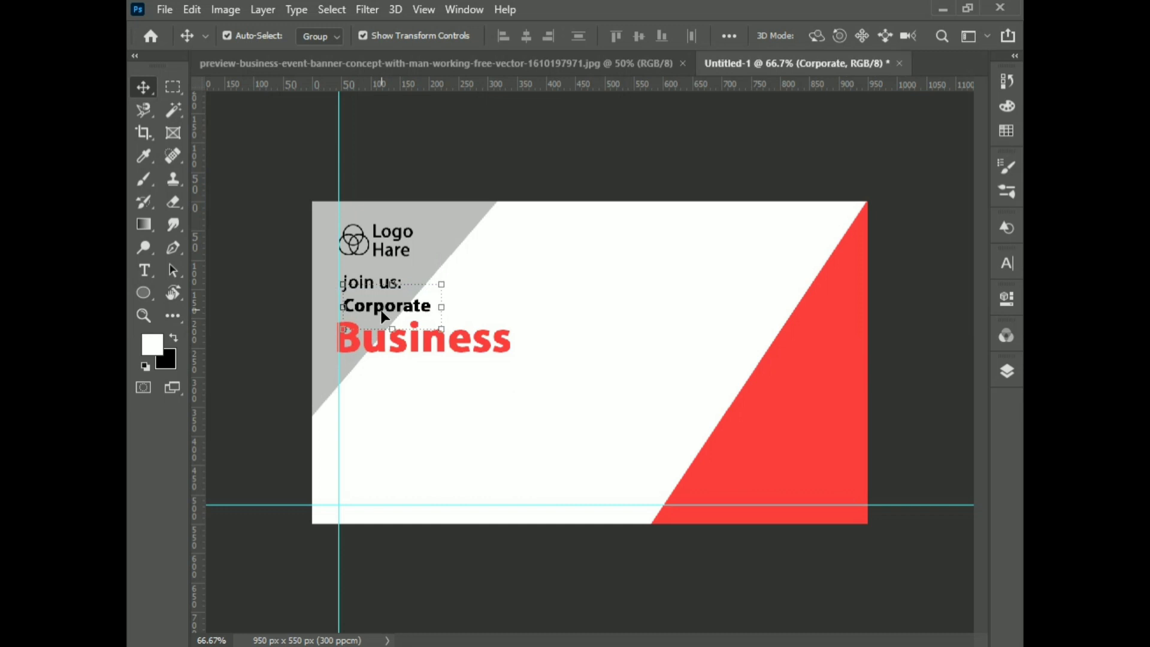
{"action": "key", "text": "Left"}
{"action": "key", "text": "Left"}
{"action": "key", "text": "Left"}
{"action": "key", "text": "Left"}
{"action": "key", "text": "Left"}
{"action": "left_click", "coordinate": [300, 332]}
Step: Nudge "join us:" left and "Business" right so both line up with the vertical guide
{"action": "left_click", "coordinate": [374, 282]}
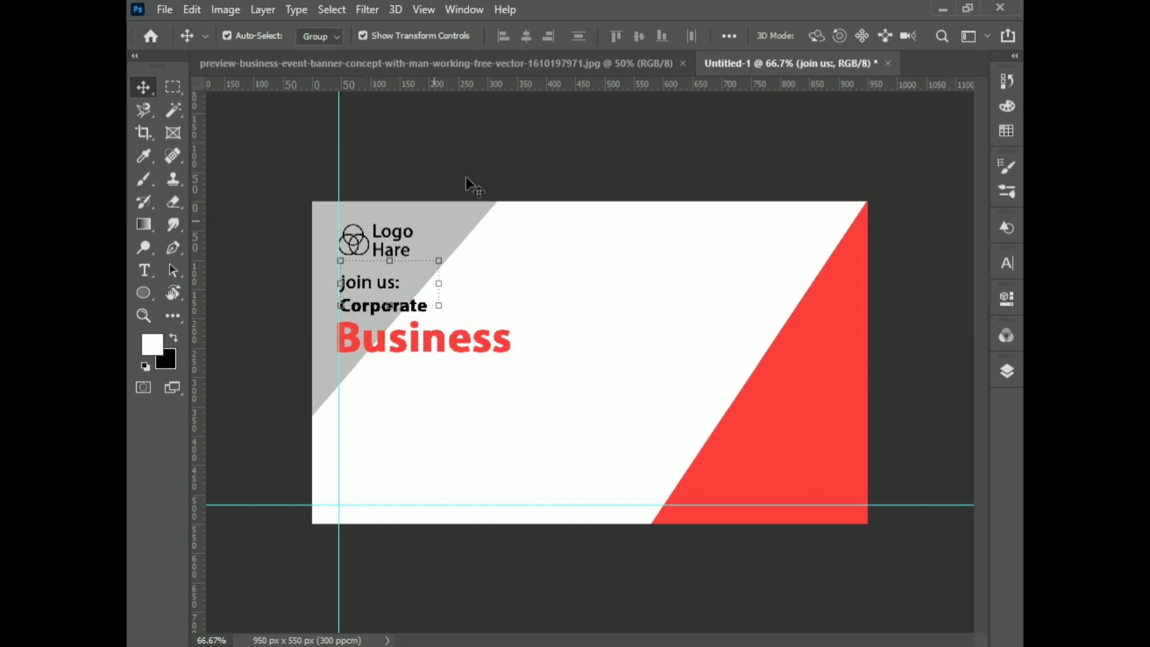
{"action": "key", "text": "Left"}
{"action": "key", "text": "Left"}
{"action": "key", "text": "Left"}
{"action": "left_click", "coordinate": [364, 349]}
{"action": "key", "text": "Right"}
{"action": "key", "text": "Right"}
{"action": "key", "text": "Right"}
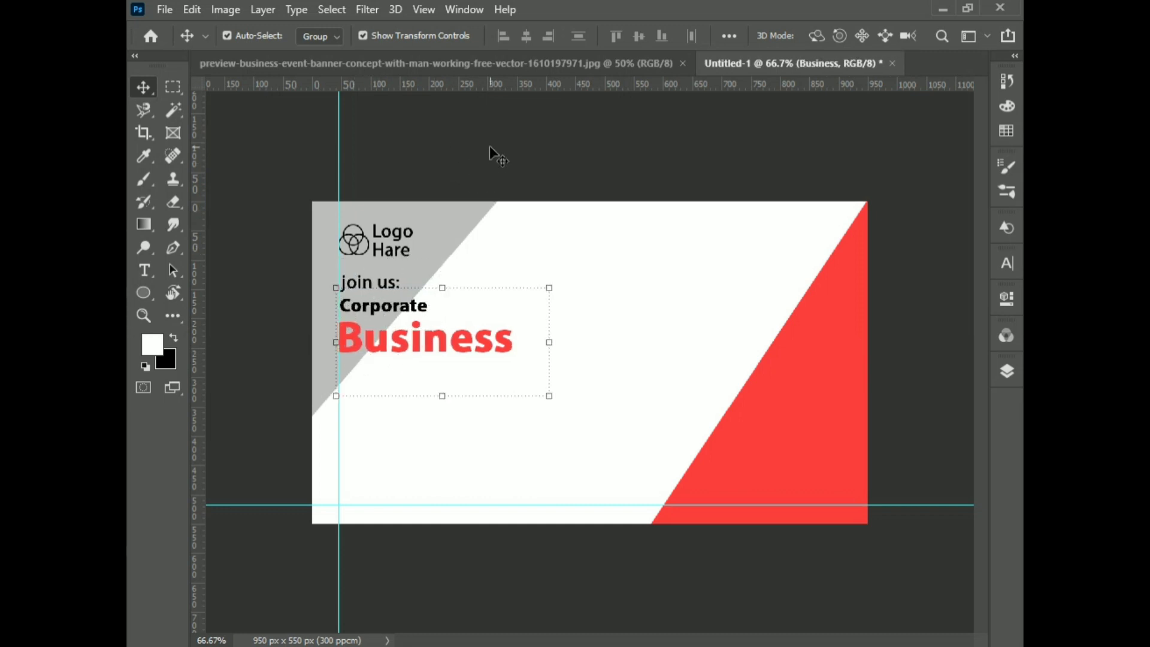
{"action": "left_click", "coordinate": [490, 146]}
Step: Add a text box beneath "Business" reading "EVENT 2023"
{"action": "key", "text": "t"}
{"action": "left_click_drag", "start_coordinate": [341, 365], "coordinate": [530, 418]}
{"action": "type", "text": "e"}
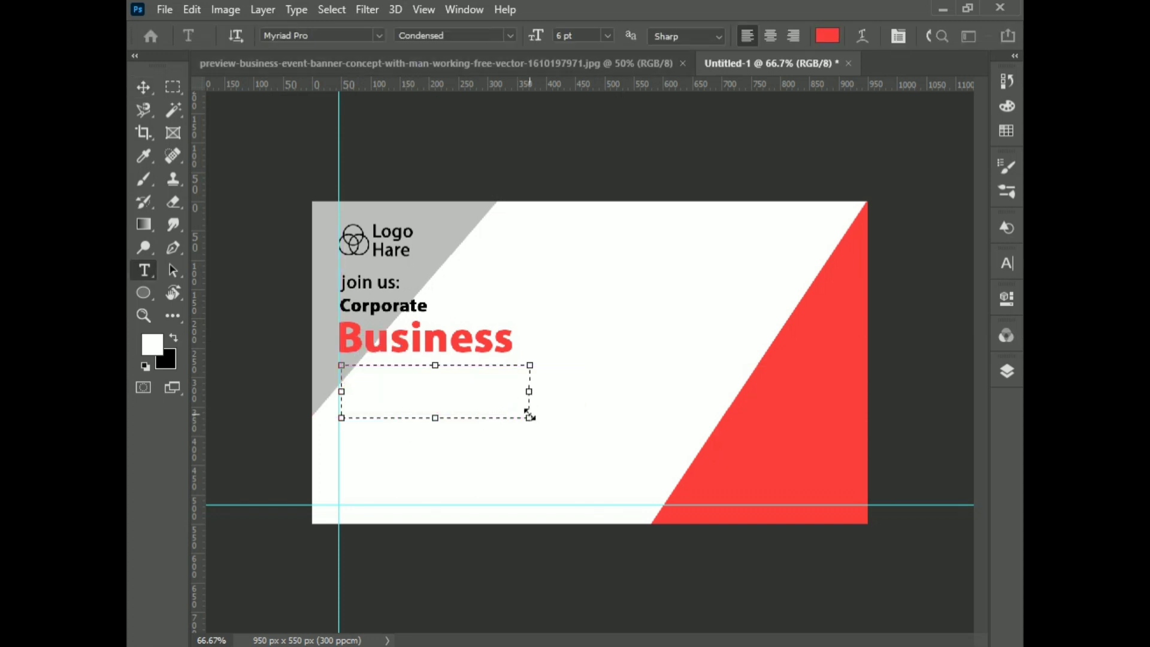
{"action": "type", "text": "VENT"}
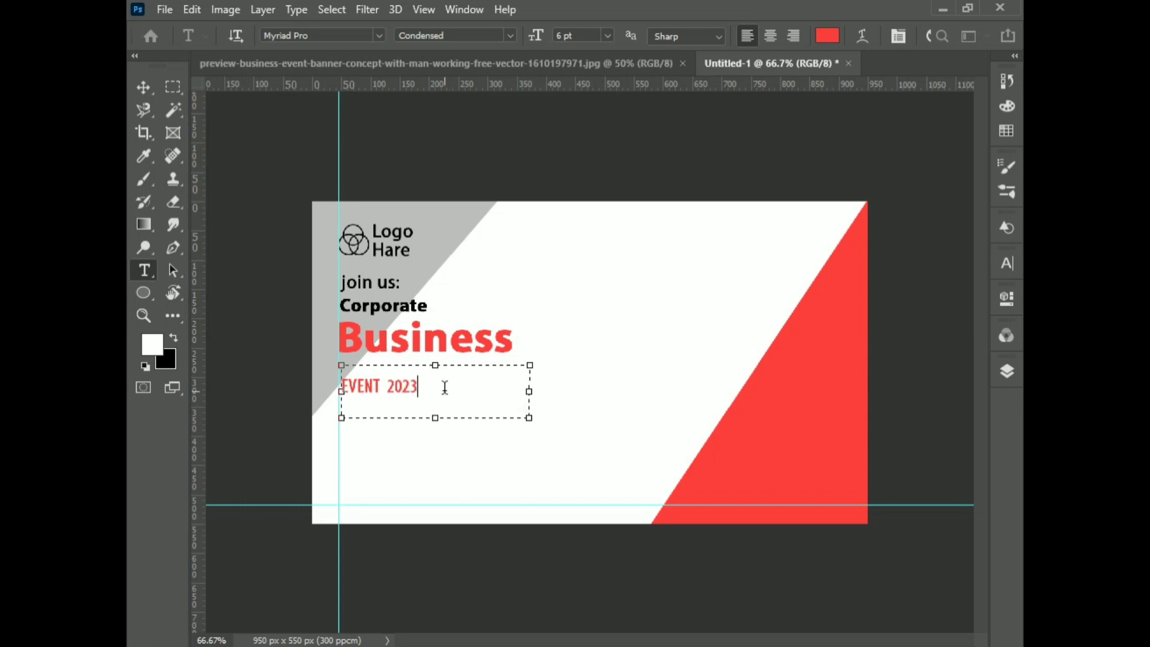
{"action": "type", "text": " 2023"}
Step: Change the font style of the word "EVENT" to Bold
{"action": "left_click_drag", "start_coordinate": [384, 387], "coordinate": [334, 387]}
{"action": "left_click", "coordinate": [510, 36]}
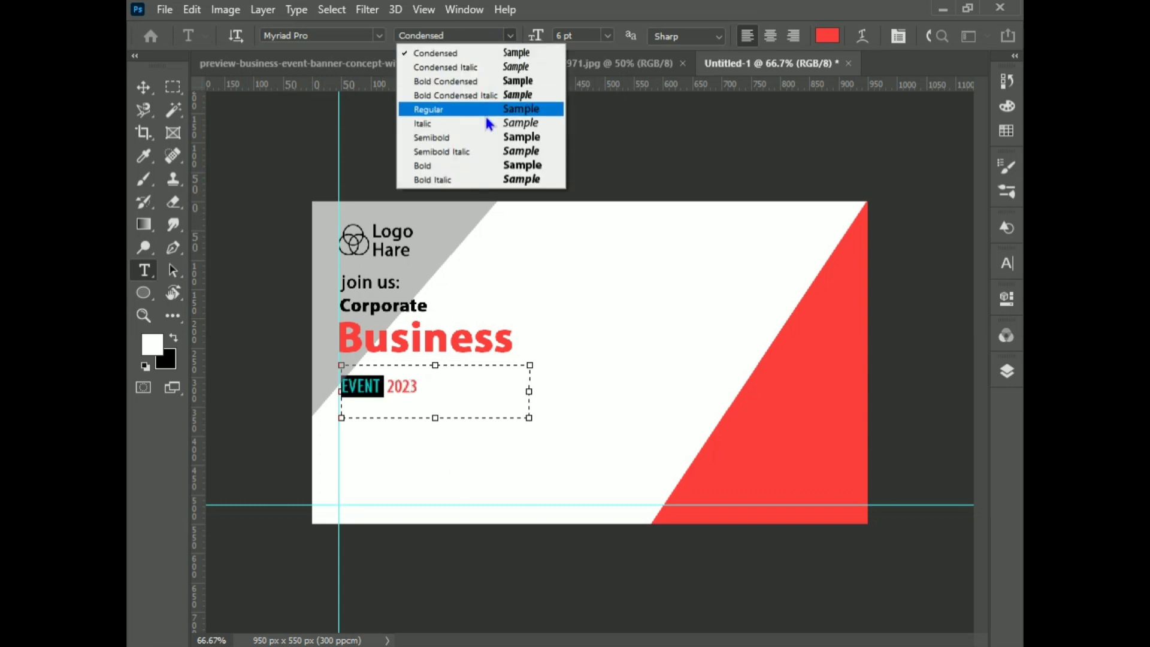
{"action": "left_click", "coordinate": [469, 166]}
Step: Set the size of "2023" in the event line to 7 pt
{"action": "left_click_drag", "start_coordinate": [439, 388], "coordinate": [405, 390]}
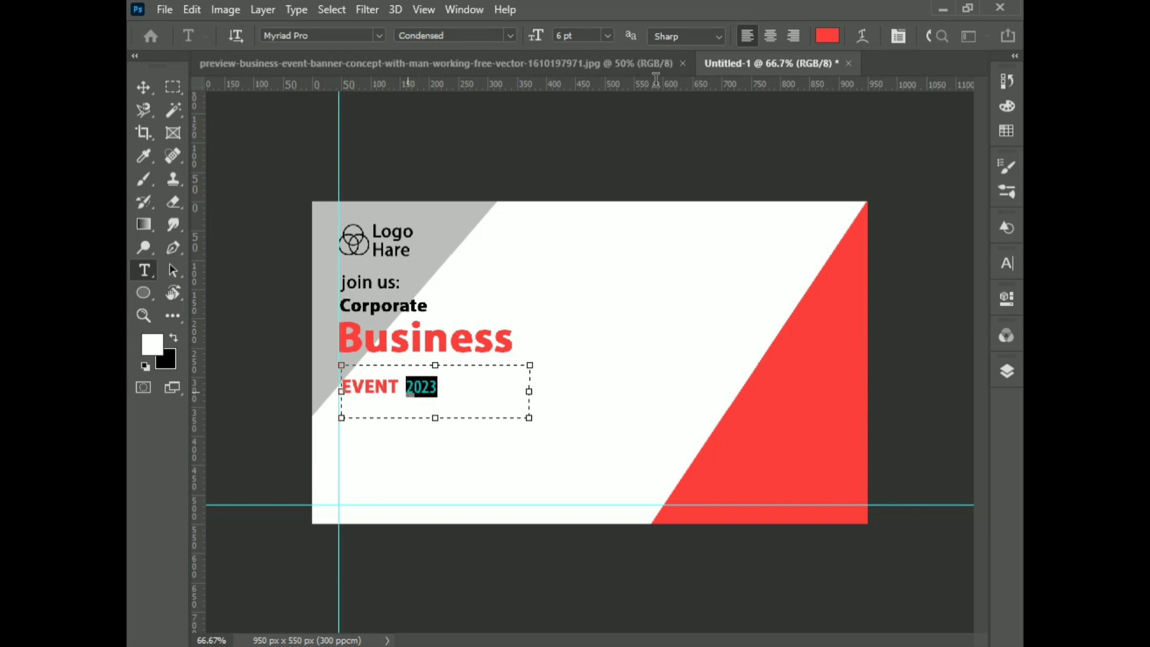
{"action": "left_click", "coordinate": [607, 36]}
{"action": "left_click", "coordinate": [583, 33]}
{"action": "left_click_drag", "start_coordinate": [582, 35], "coordinate": [513, 40]}
{"action": "type", "text": "0"}
{"action": "type", "text": "7"}
{"action": "key", "text": "Return"}
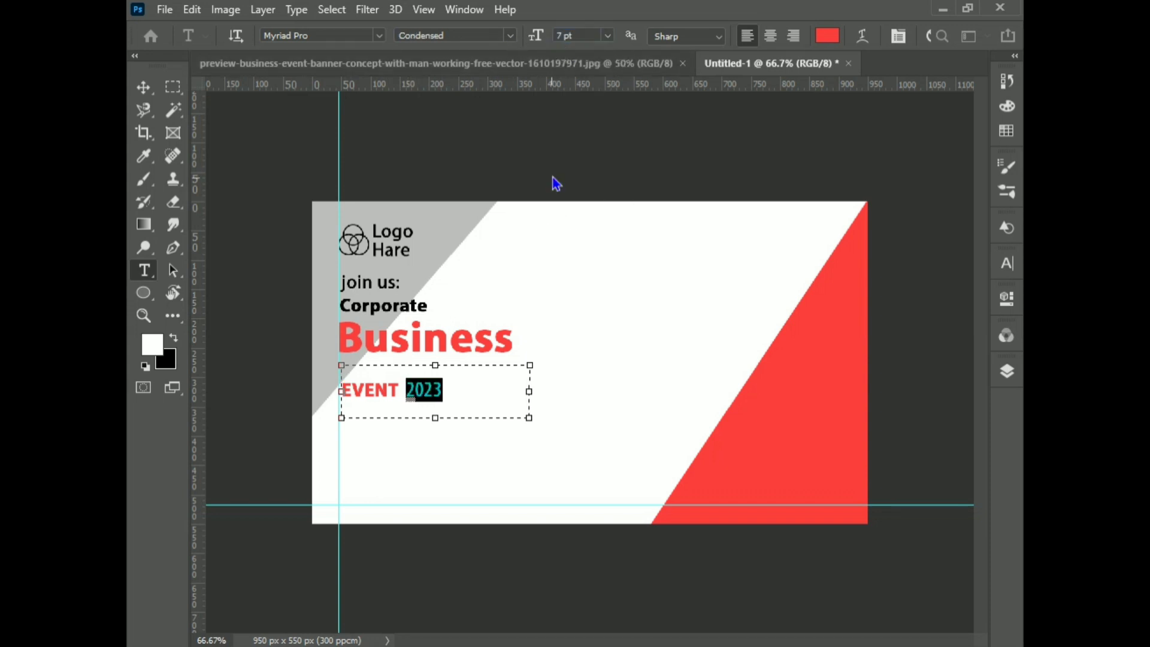
{"action": "key", "text": "ctrl+Return"}
{"action": "left_click", "coordinate": [143, 87]}
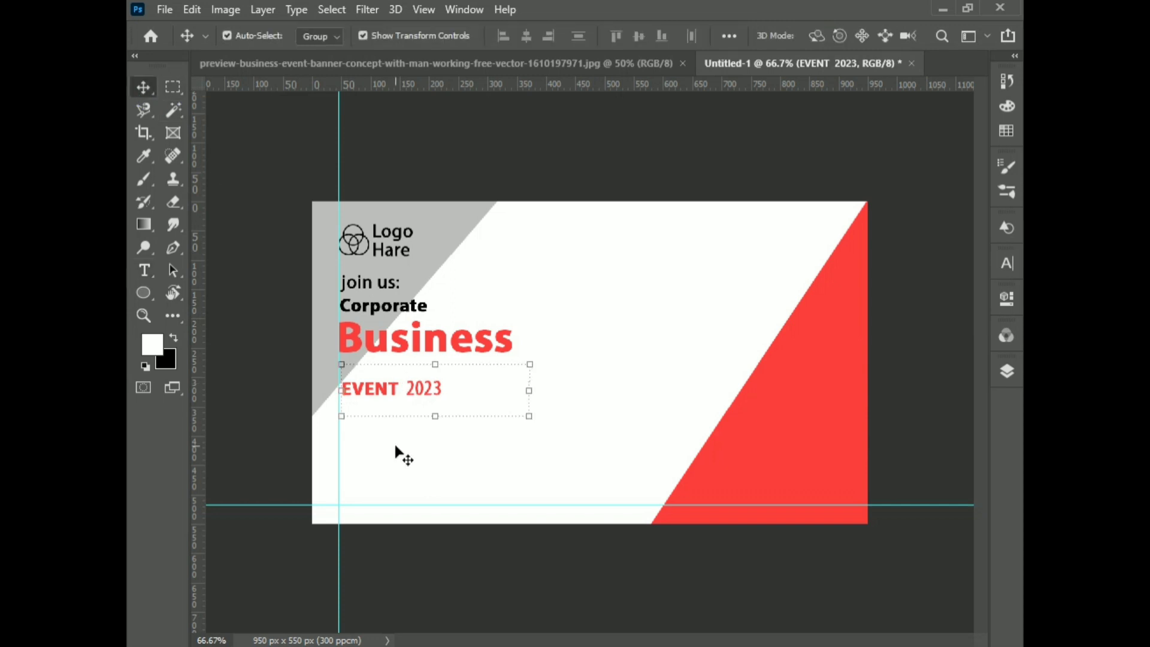
Step: Nudge the "EVENT 2023" line up closer to "Business"
{"action": "key", "text": "shift+Up"}
{"action": "key", "text": "shift+Up"}
{"action": "key", "text": "shift+Up"}
{"action": "key", "text": "shift+Up"}
{"action": "key", "text": "shift+Down"}
{"action": "key", "text": "shift+Down"}
{"action": "key", "text": "shift+Right"}
{"action": "key", "text": "shift+Left"}
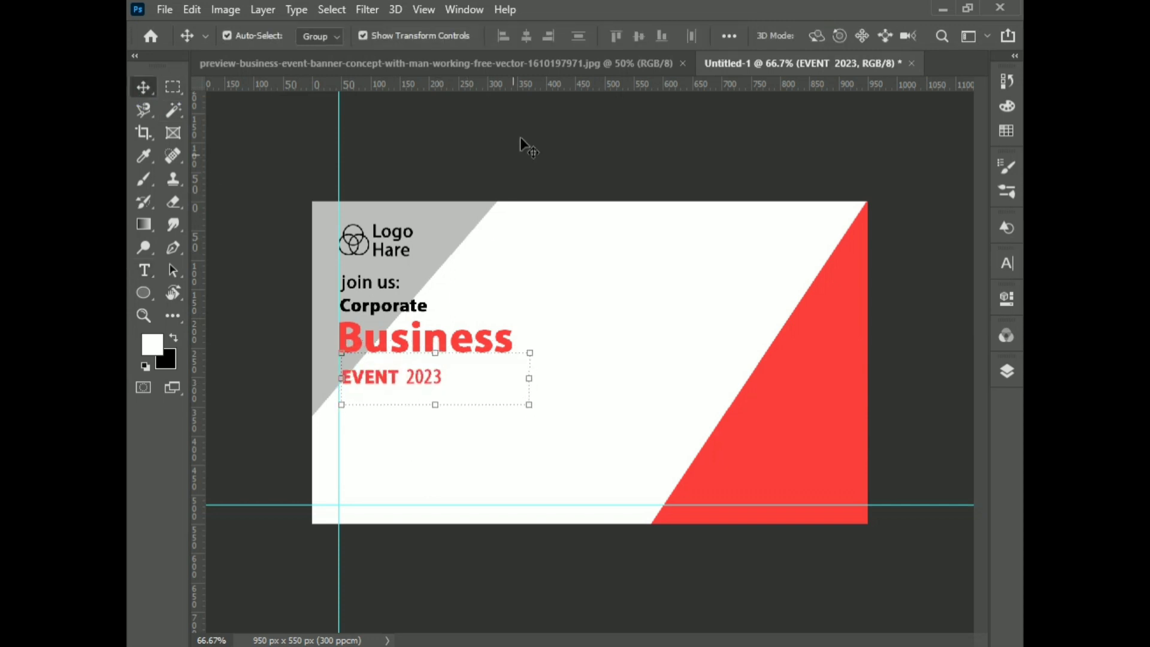
{"action": "left_click", "coordinate": [520, 137]}
Step: Add a text box beneath "EVENT 2023" reading "business event" and recolour the text a lighter red
{"action": "key", "text": "t"}
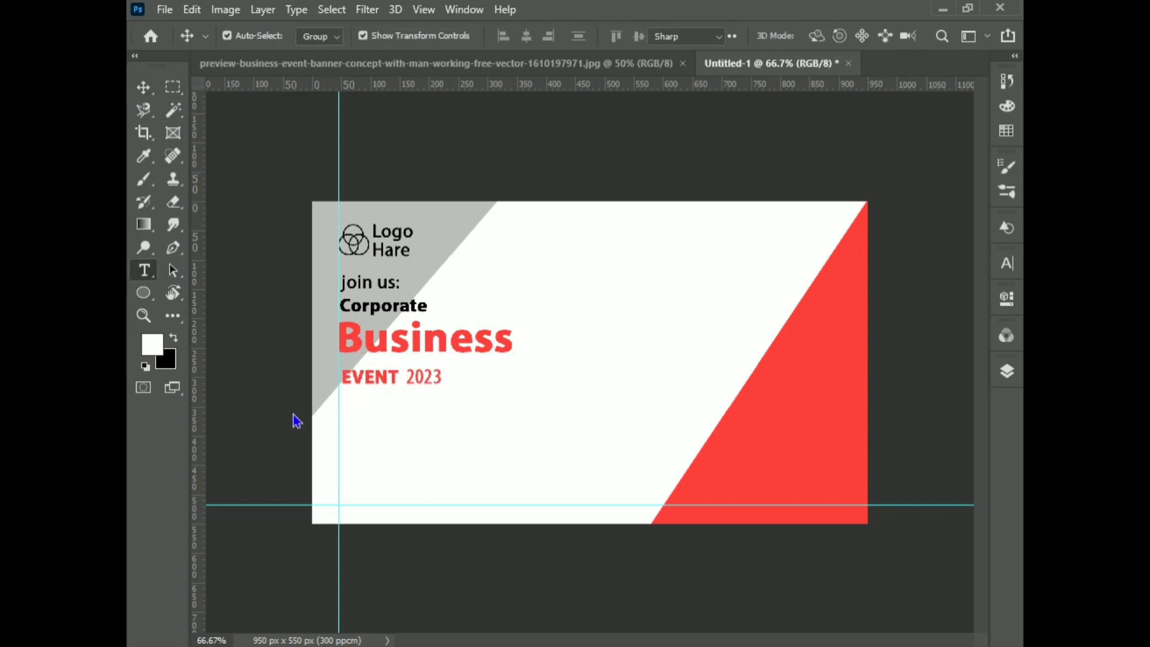
{"action": "left_click_drag", "start_coordinate": [336, 396], "coordinate": [460, 417]}
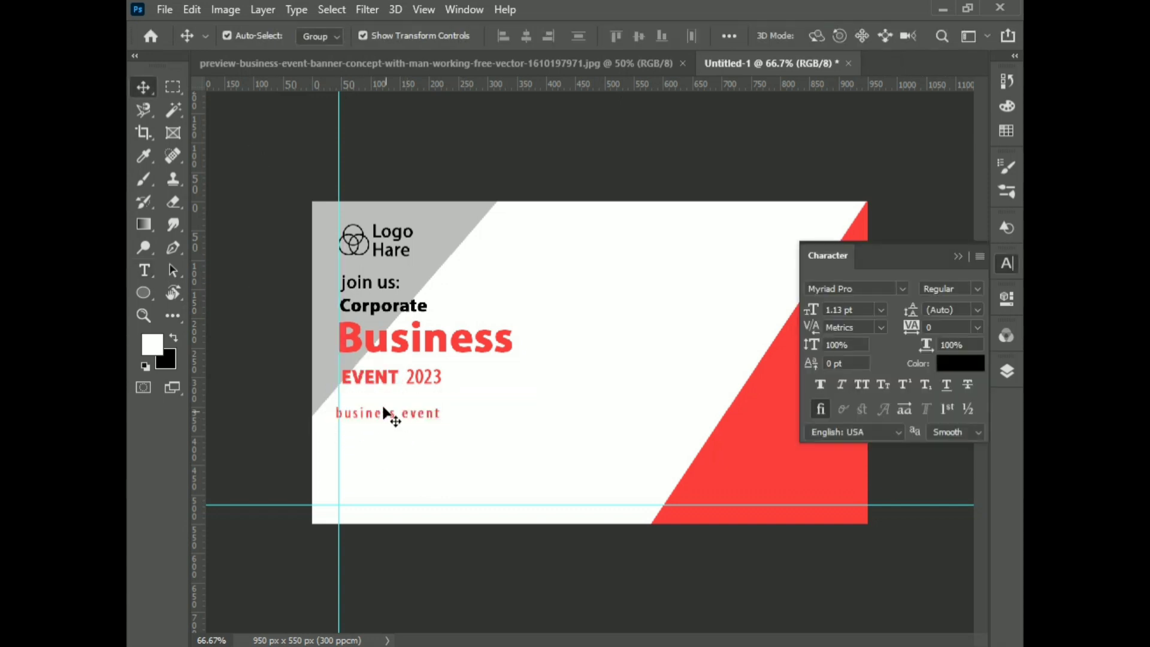
{"action": "double_click", "coordinate": [375, 413]}
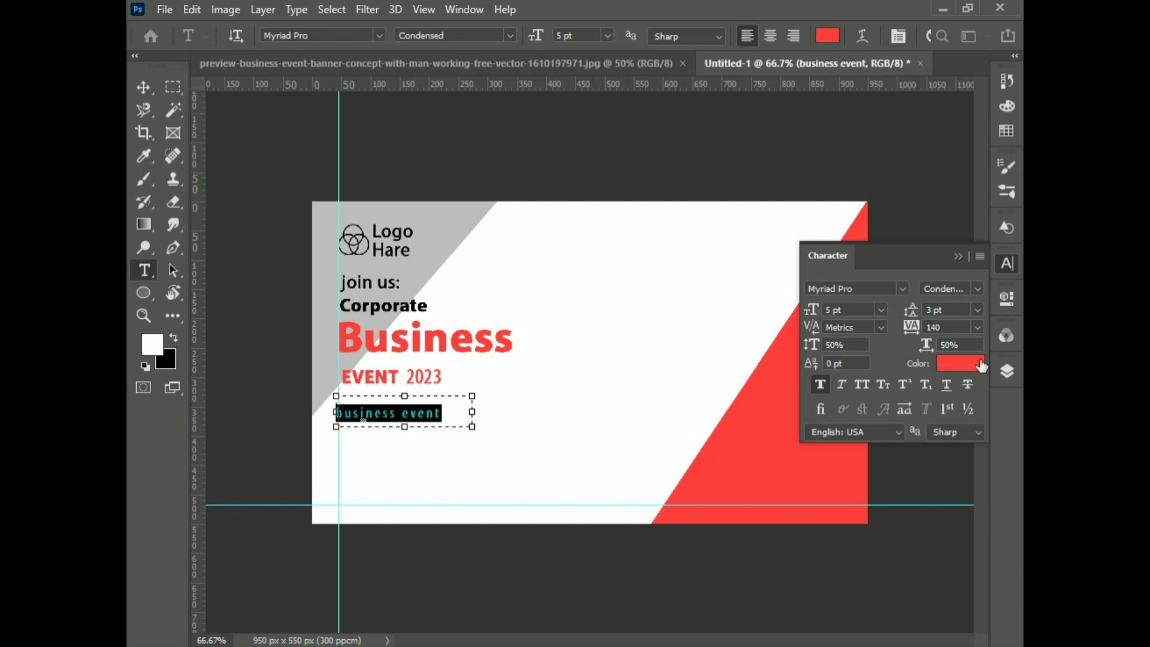
{"action": "left_click", "coordinate": [979, 366]}
{"action": "left_click", "coordinate": [275, 318]}
{"action": "left_click", "coordinate": [539, 308]}
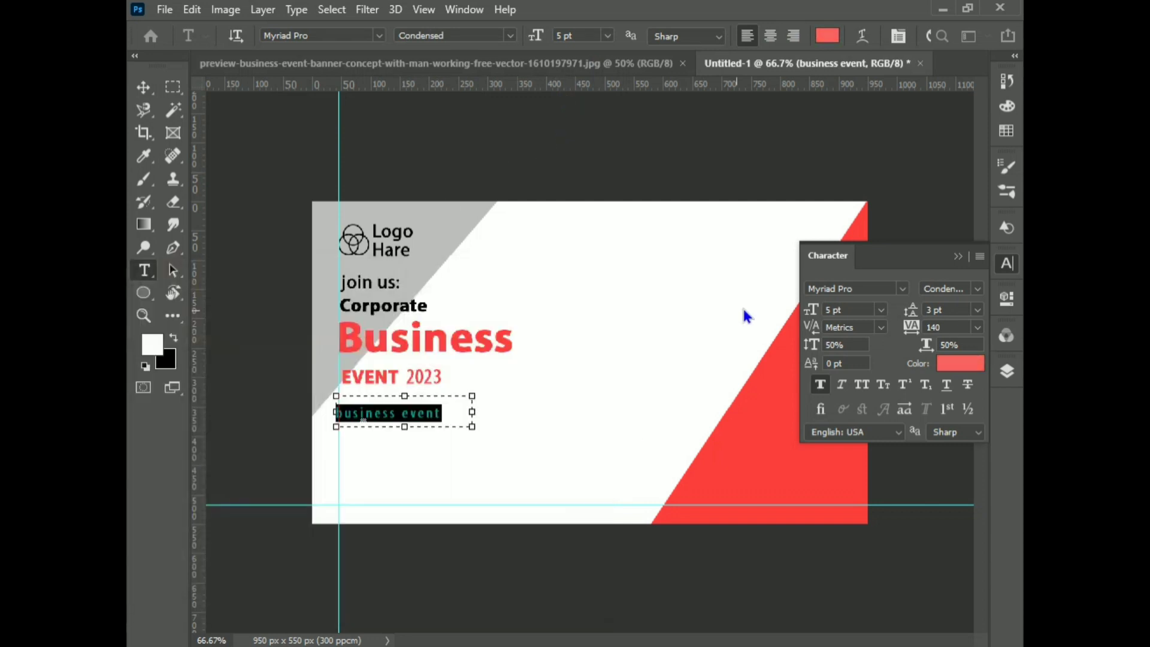
Step: Move the "business event" line up directly beneath "EVENT 2023" and align both lines at the vertical guide
{"action": "left_click", "coordinate": [957, 257]}
{"action": "key", "text": "ctrl+Return"}
{"action": "key", "text": "v"}
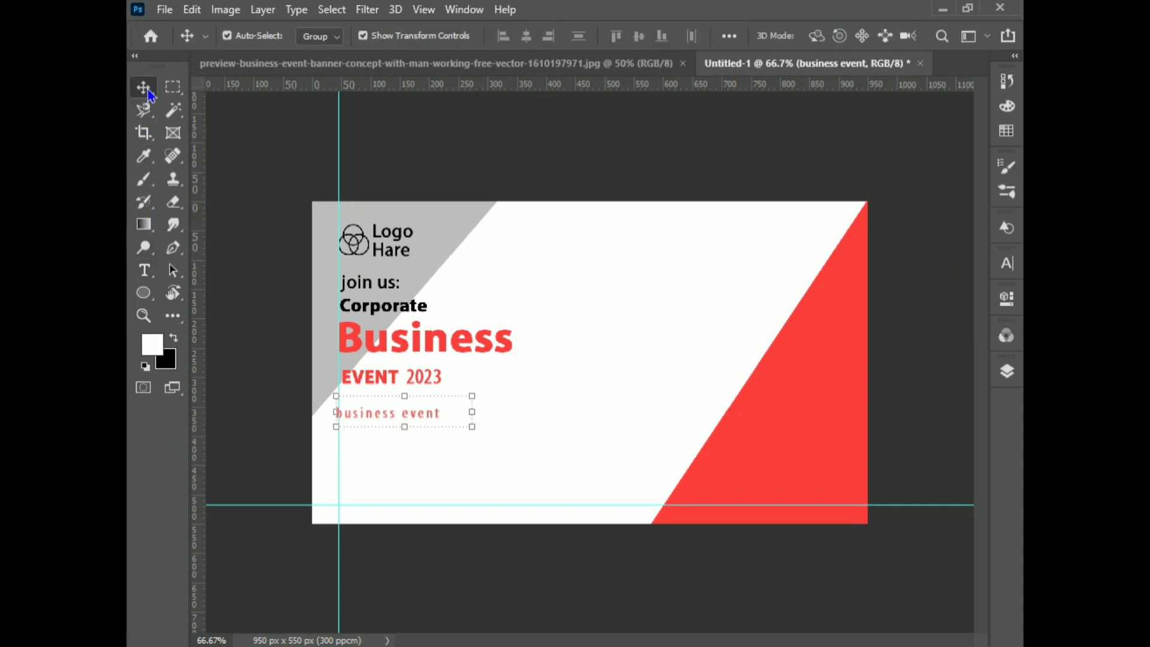
{"action": "left_click_drag", "start_coordinate": [377, 412], "coordinate": [382, 401]}
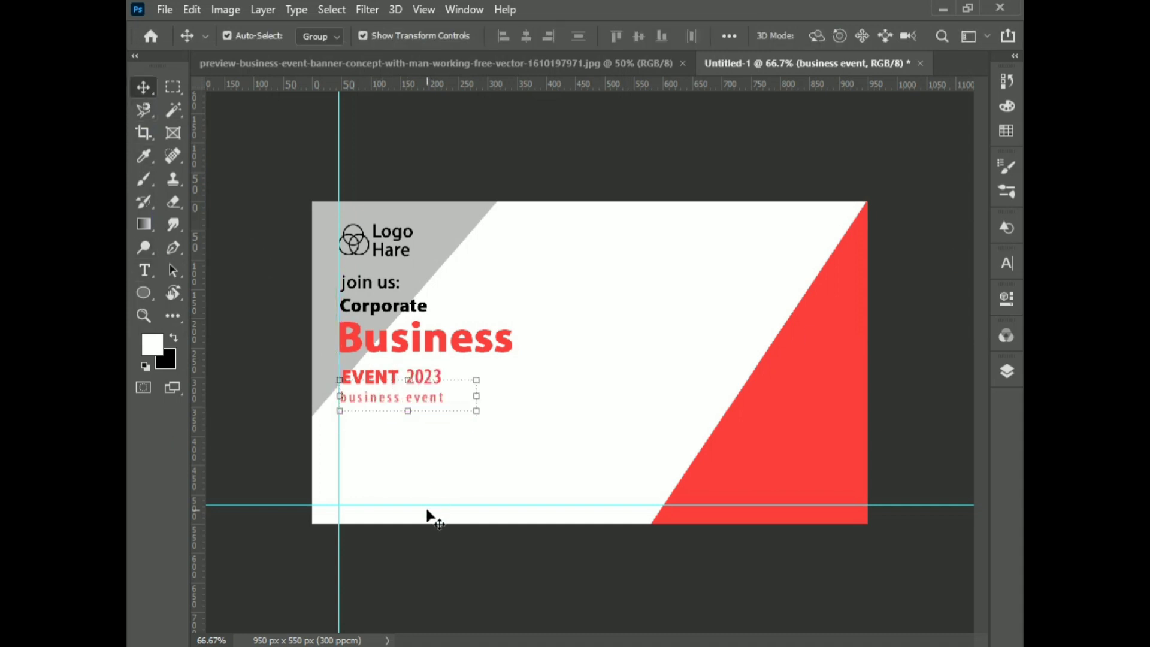
{"action": "key", "text": "Up"}
{"action": "key", "text": "Up"}
{"action": "key", "text": "Up"}
{"action": "key", "text": "Up"}
{"action": "key", "text": "Up"}
{"action": "key", "text": "Up"}
{"action": "key", "text": "Up"}
{"action": "key", "text": "Up"}
{"action": "key", "text": "Up"}
{"action": "key", "text": "Up"}
{"action": "key", "text": "Up"}
{"action": "key", "text": "Up"}
{"action": "key", "text": "Up"}
{"action": "key", "text": "Up"}
{"action": "key", "text": "Up"}
{"action": "key", "text": "Up"}
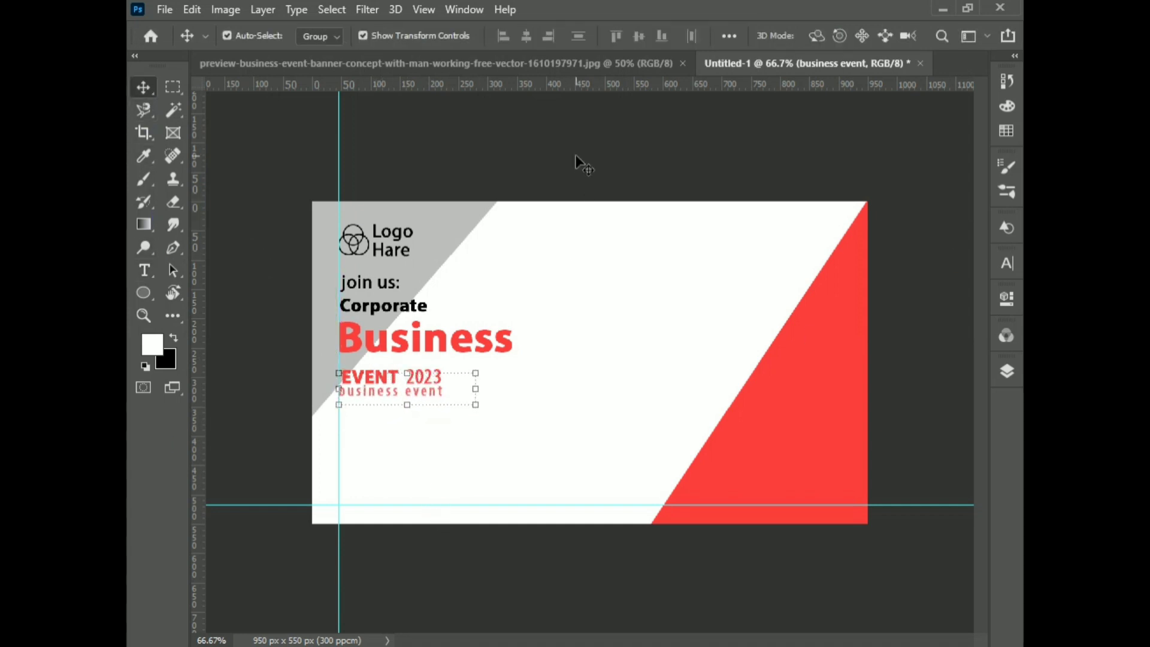
{"action": "left_click", "coordinate": [374, 386]}
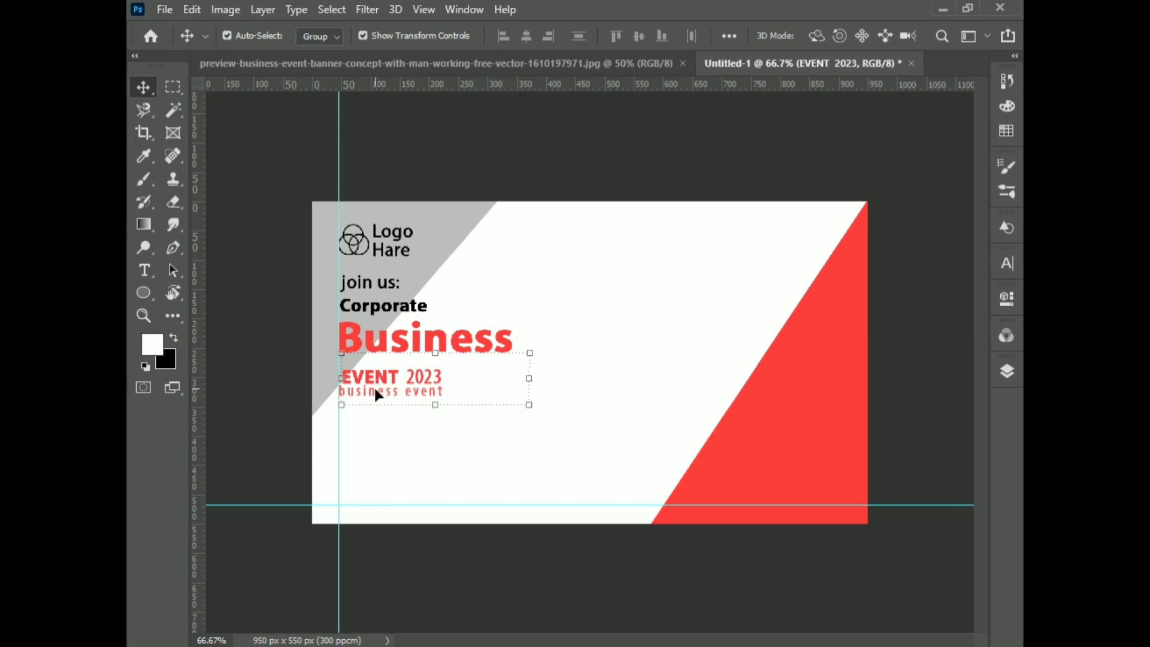
Step: Set the letter tracking of the "business event" text to 120
{"action": "double_click", "coordinate": [425, 391]}
{"action": "left_click", "coordinate": [1007, 262]}
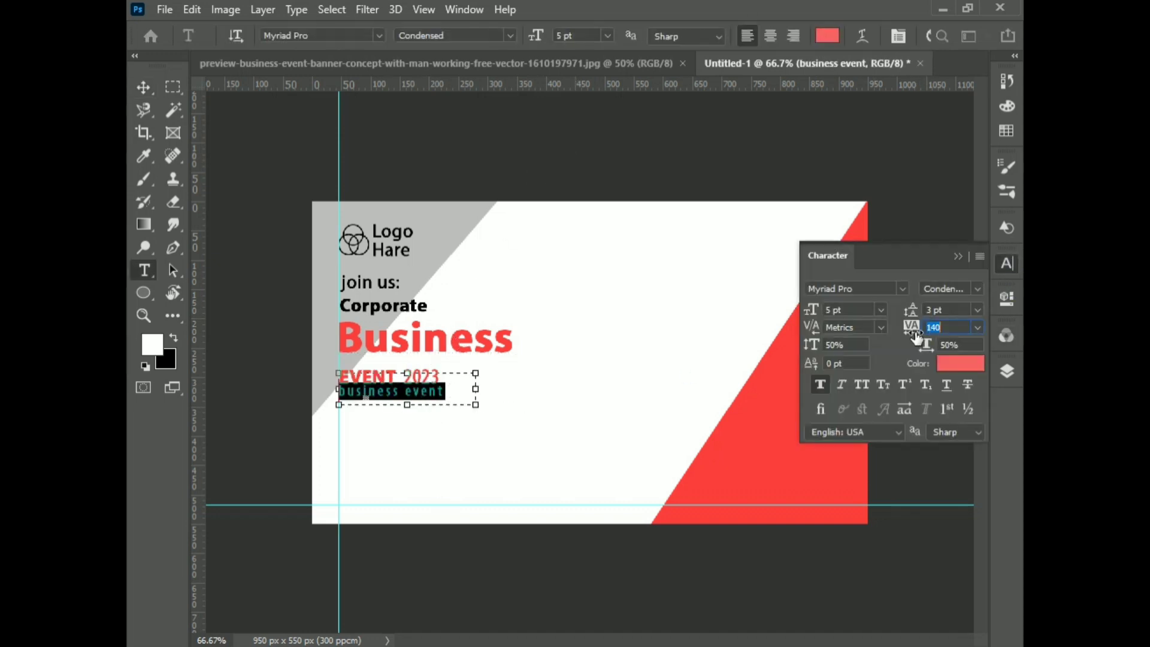
{"action": "left_click_drag", "start_coordinate": [918, 334], "coordinate": [928, 338]}
{"action": "type", "text": "120"}
{"action": "key", "text": "Return"}
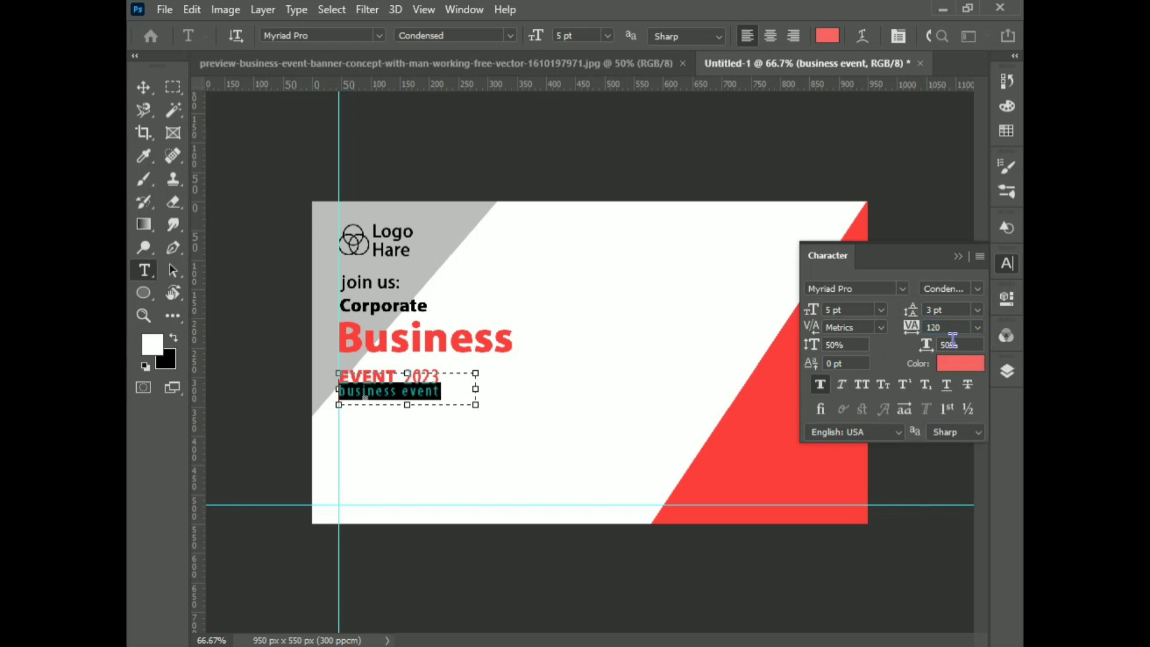
{"action": "key", "text": "ctrl+Return"}
{"action": "key", "text": "v"}
{"action": "left_click", "coordinate": [543, 199]}
Step: Add a placeholder Lorem ipsum paragraph box beneath "business event" and enlarge it upwards and to the right
{"action": "left_click", "coordinate": [154, 273]}
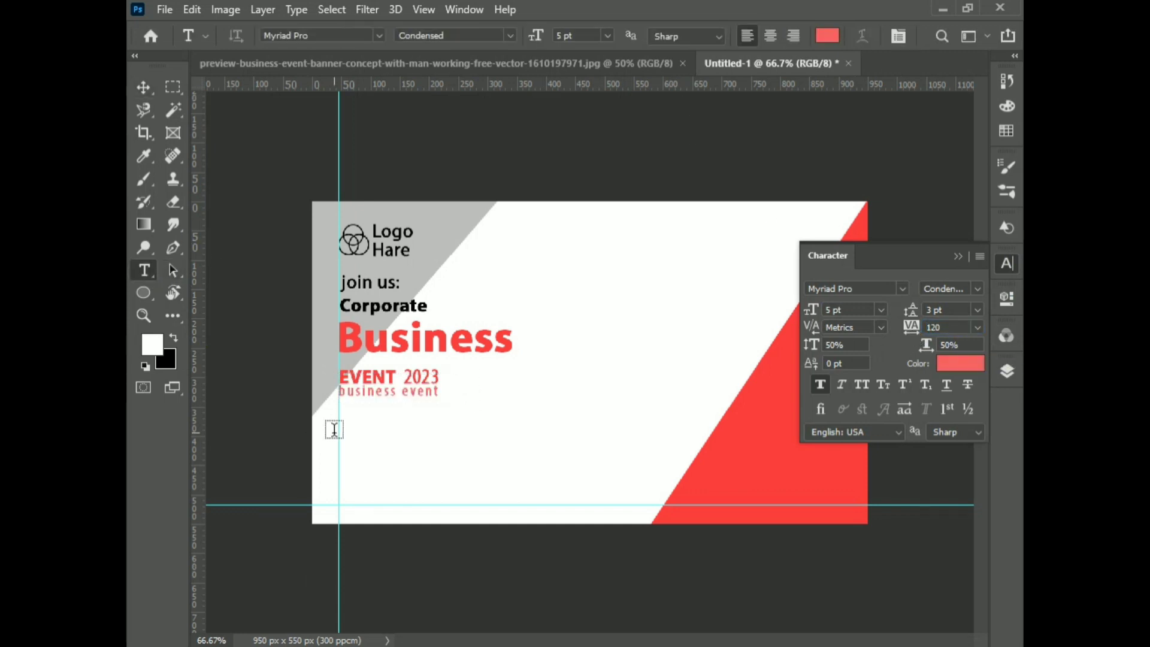
{"action": "left_click_drag", "start_coordinate": [339, 417], "coordinate": [589, 474]}
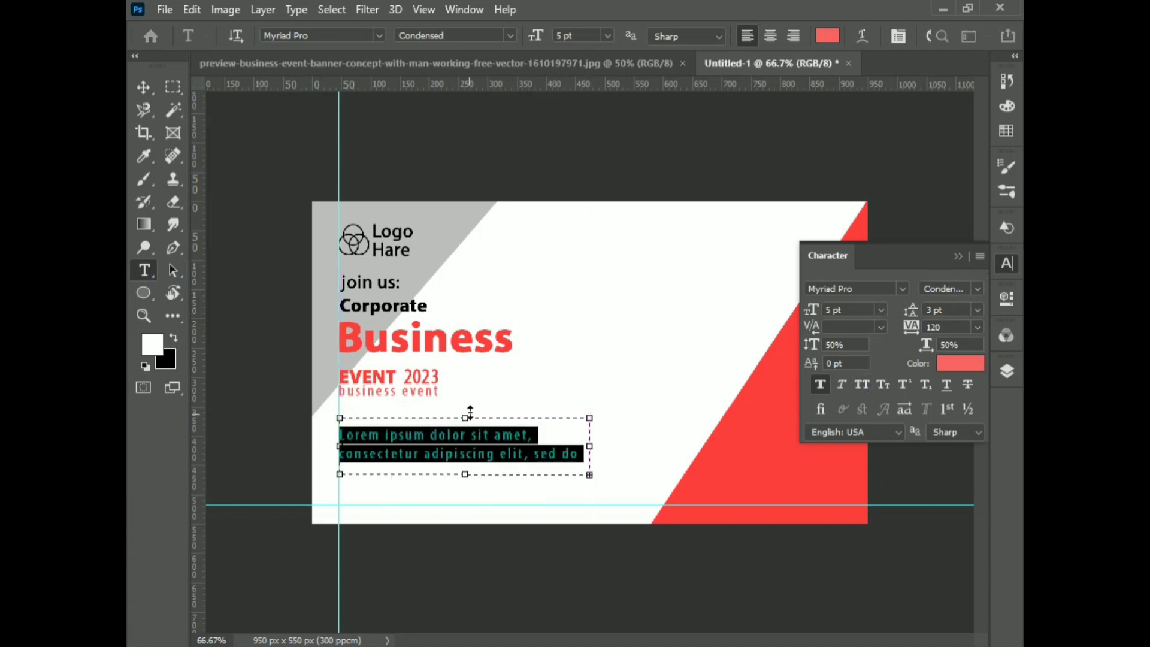
{"action": "left_click_drag", "start_coordinate": [470, 412], "coordinate": [471, 413]}
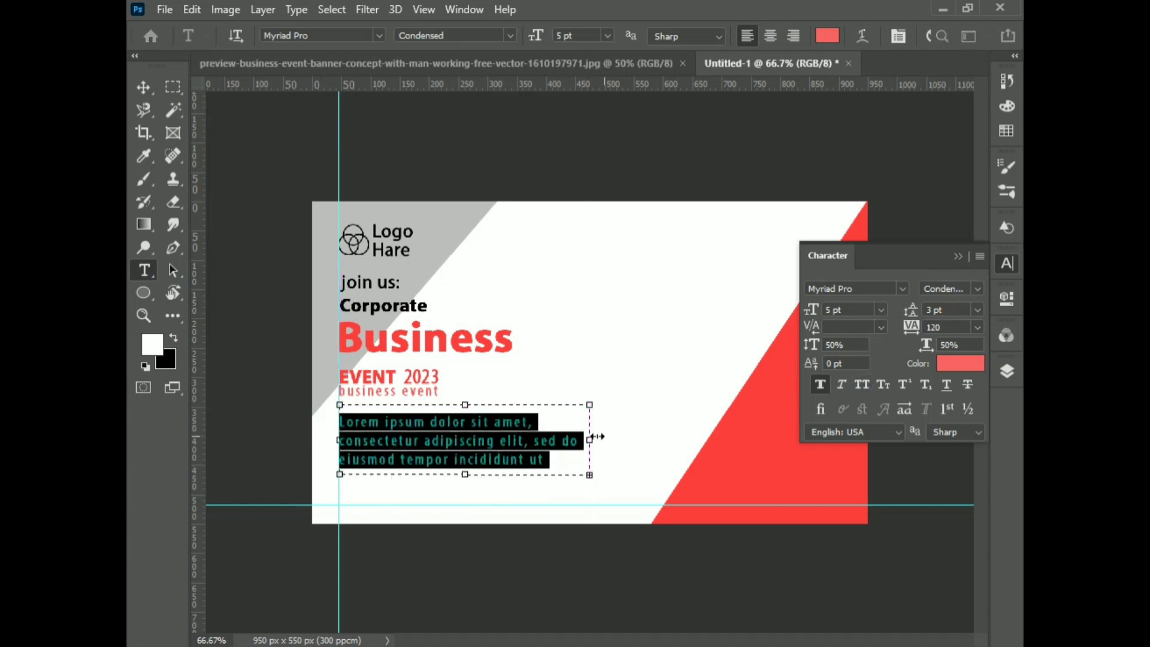
{"action": "left_click_drag", "start_coordinate": [597, 436], "coordinate": [609, 439]}
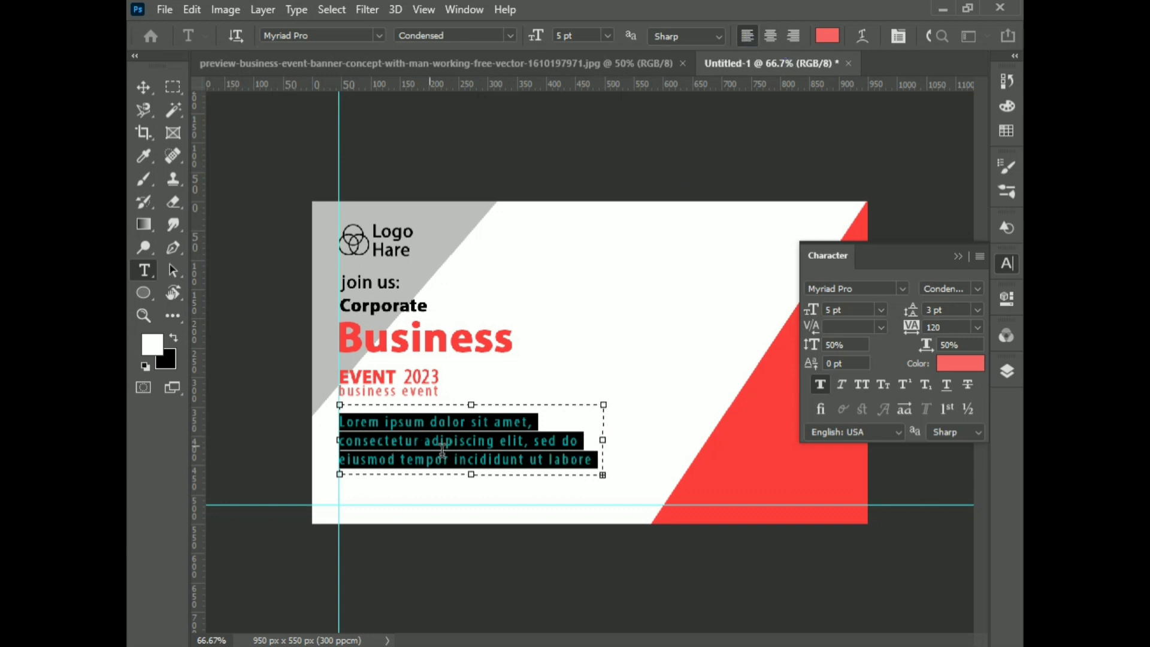
{"action": "left_click", "coordinate": [549, 420]}
{"action": "left_click_drag", "start_coordinate": [602, 441], "coordinate": [617, 442]}
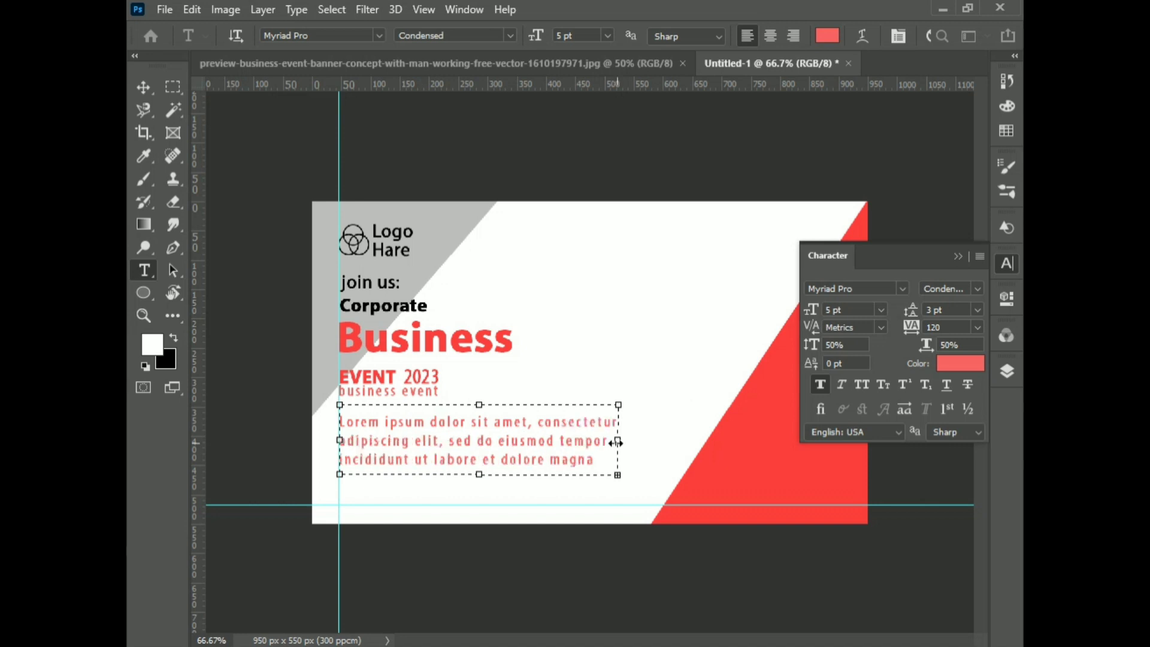
Step: Set the paragraph's tracking to 20 and leading to 2.5 pt, and shorten its box to three lines
{"action": "key", "text": "ctrl+a"}
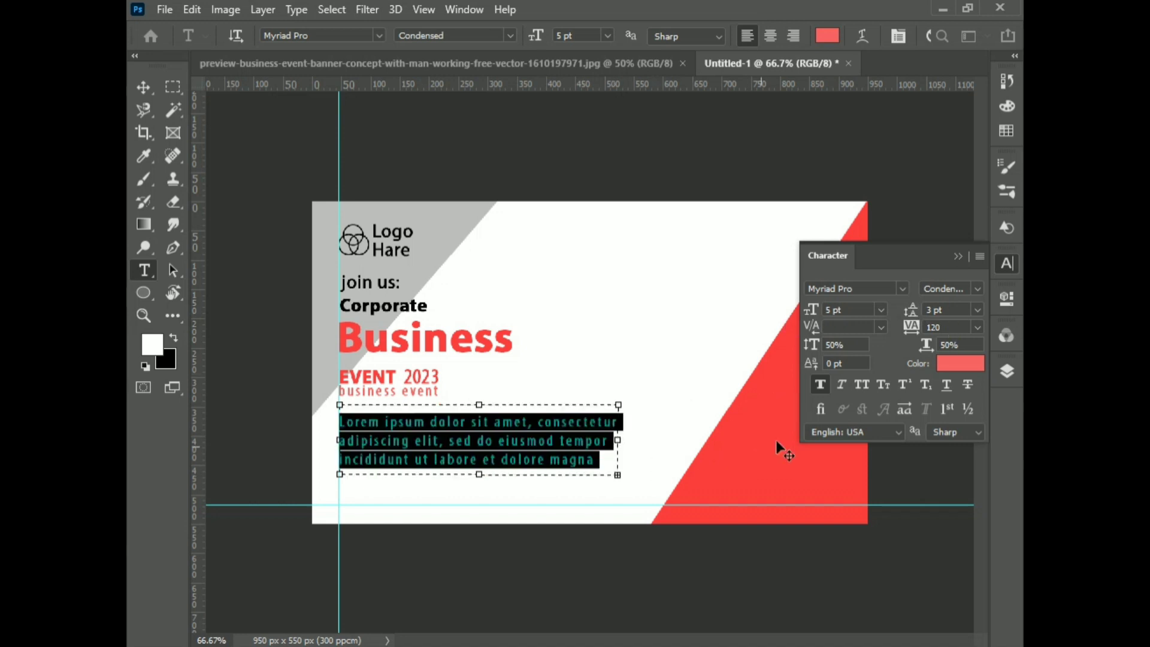
{"action": "left_click_drag", "start_coordinate": [914, 328], "coordinate": [903, 328]}
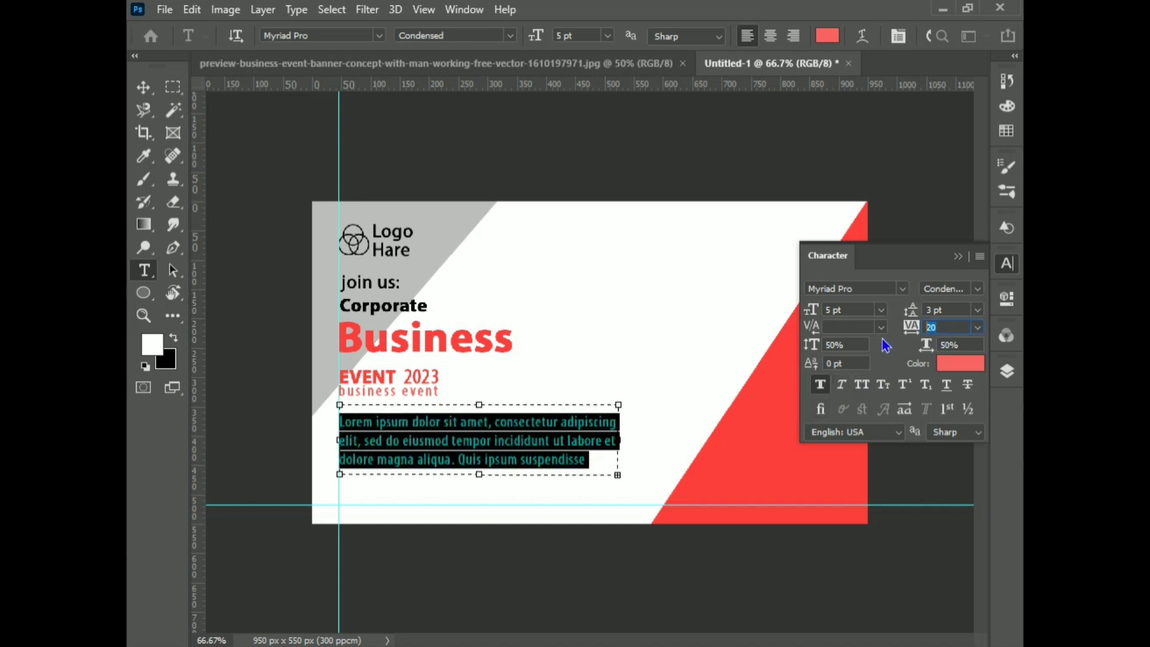
{"action": "left_click", "coordinate": [914, 310]}
{"action": "key", "text": "Return"}
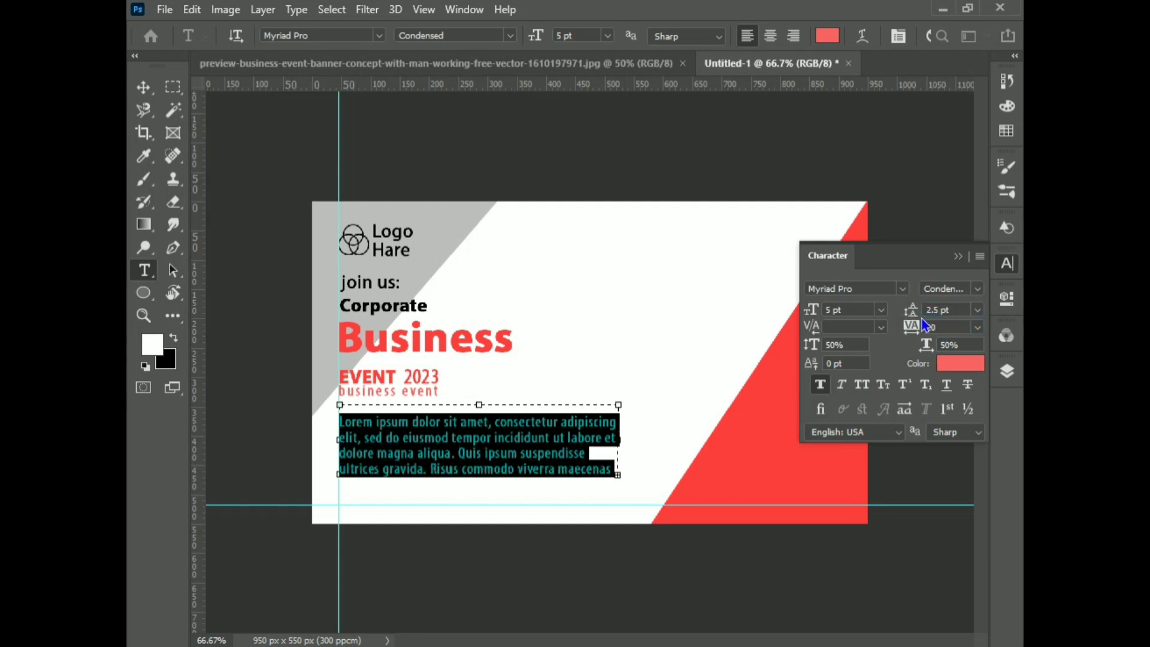
{"action": "left_click", "coordinate": [957, 256]}
{"action": "left_click_drag", "start_coordinate": [448, 478], "coordinate": [452, 471]}
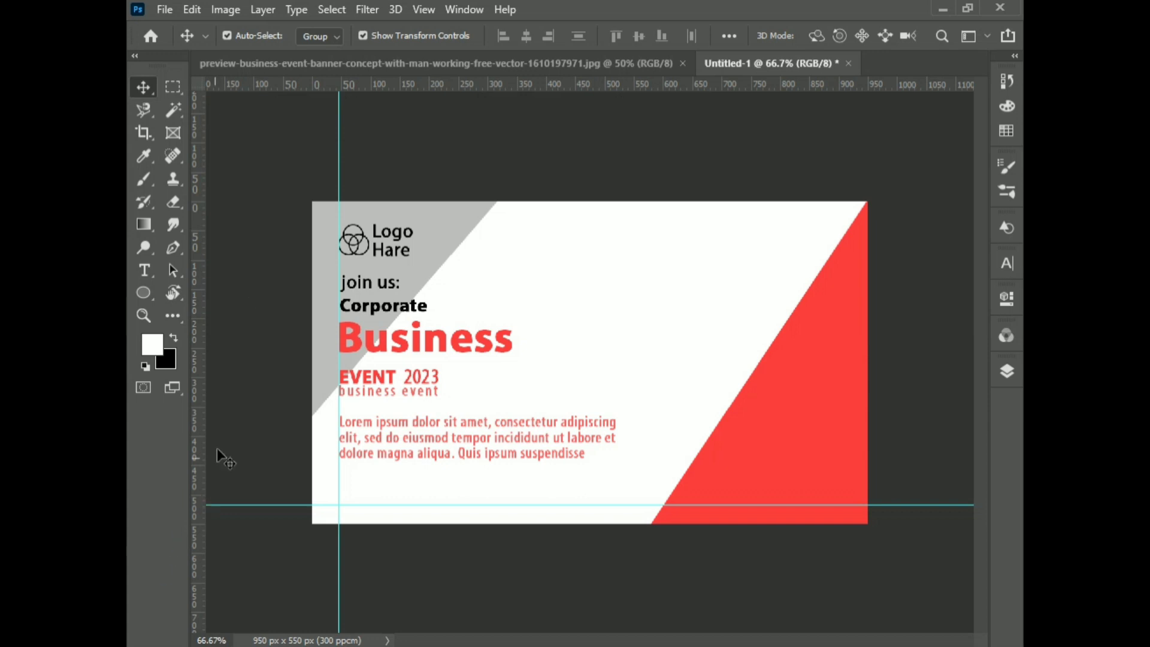
Step: Draw an ellipse about 76 by 93 px on the red corner shape and fill it with light pink
{"action": "left_click", "coordinate": [143, 292]}
{"action": "left_click_drag", "start_coordinate": [767, 375], "coordinate": [810, 428]}
{"action": "left_click", "coordinate": [815, 431]}
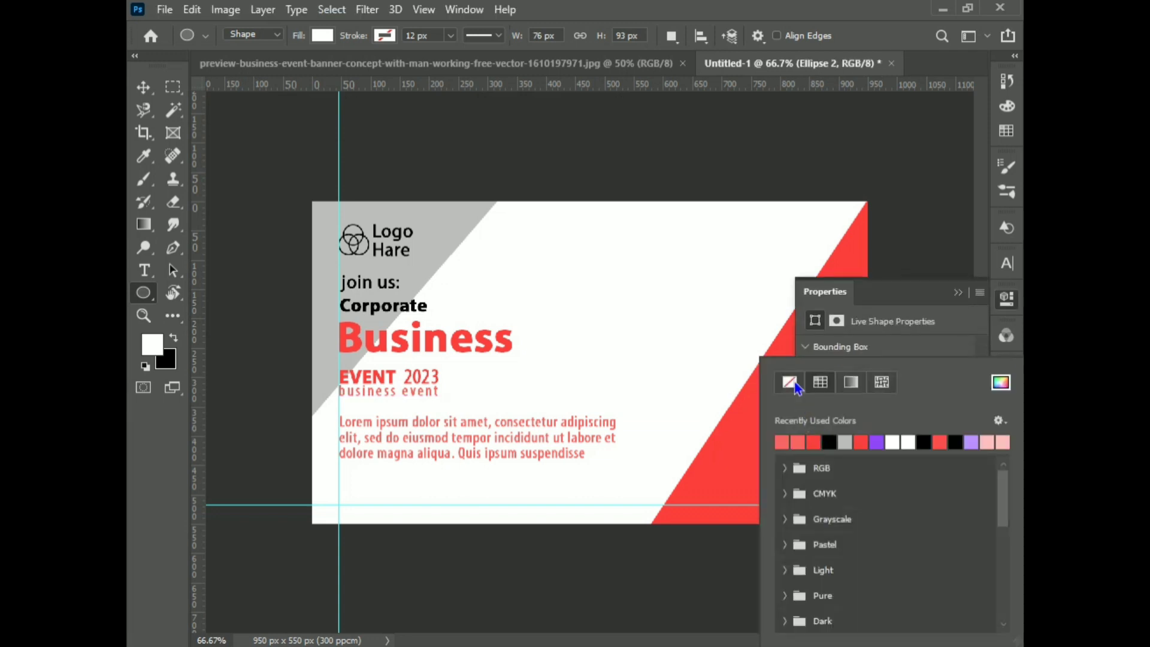
{"action": "left_click", "coordinate": [790, 381]}
{"action": "left_click", "coordinate": [755, 445]}
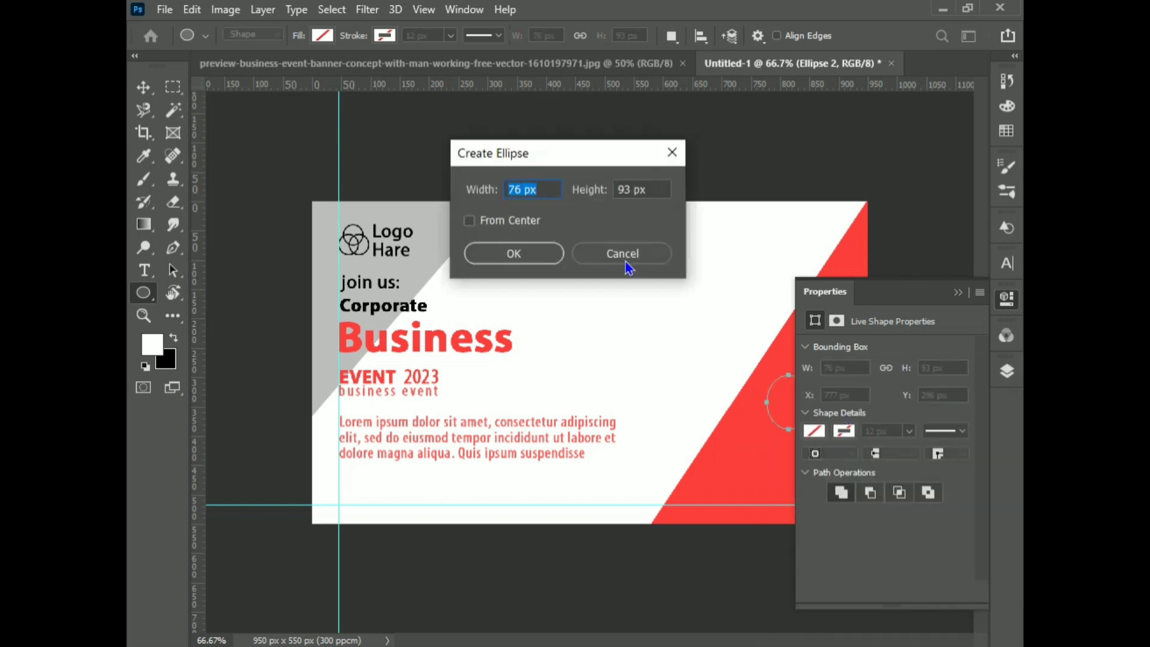
{"action": "left_click", "coordinate": [626, 257]}
{"action": "left_click", "coordinate": [814, 430]}
{"action": "left_click", "coordinate": [1001, 382]}
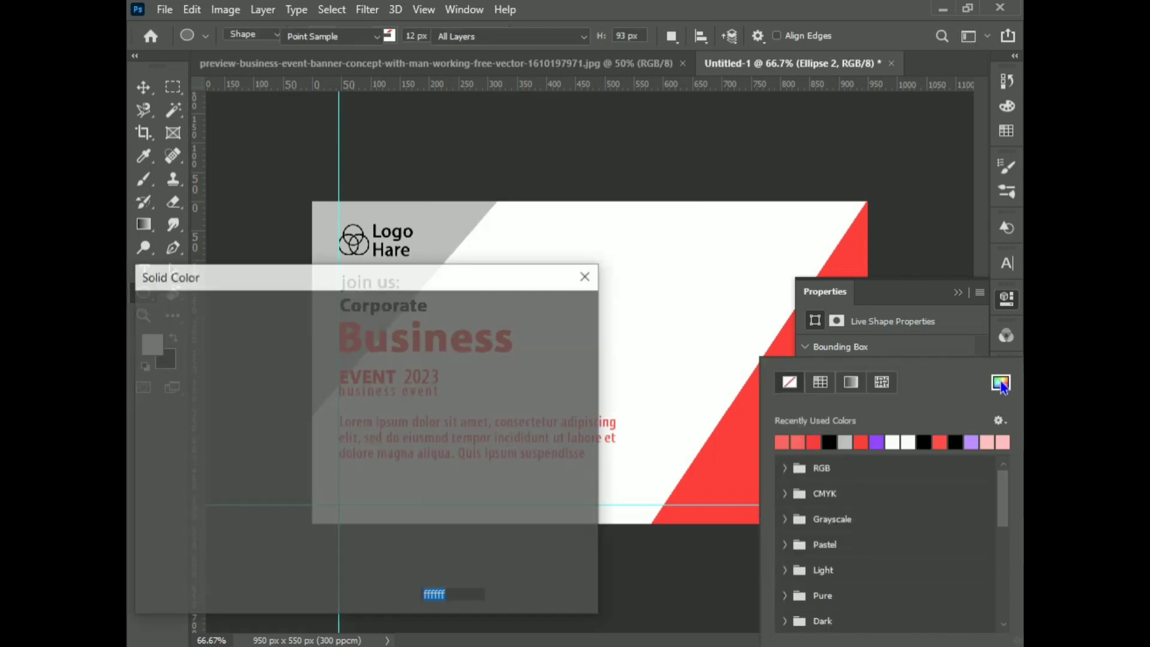
{"action": "left_click", "coordinate": [197, 325]}
{"action": "left_click_drag", "start_coordinate": [197, 324], "coordinate": [192, 322]}
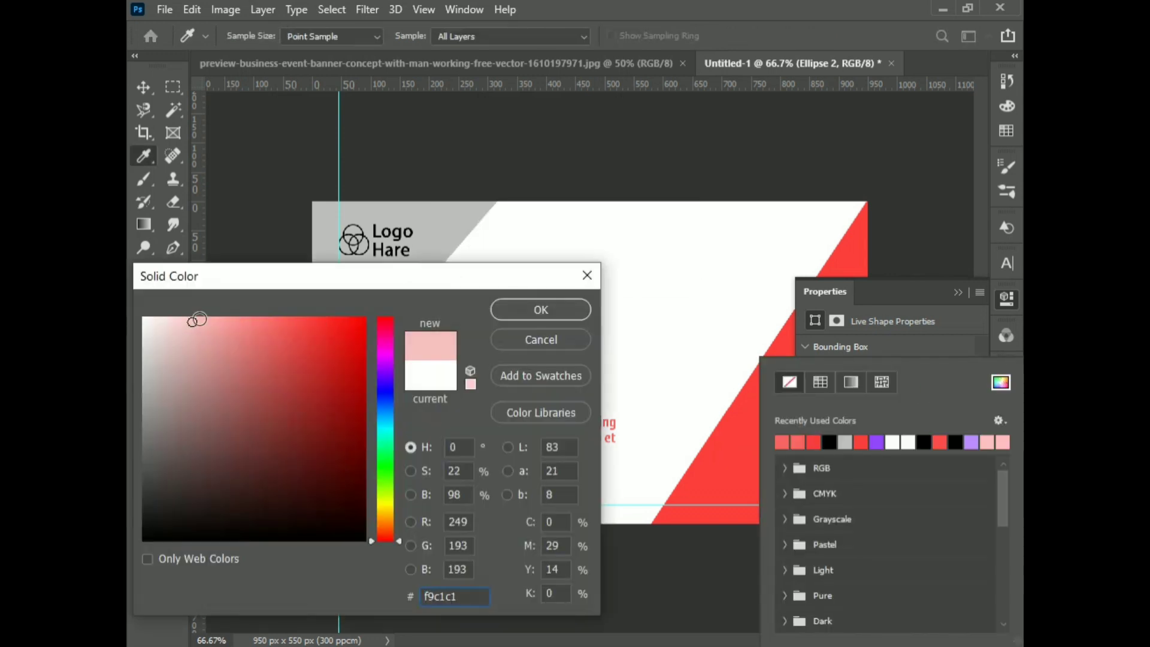
{"action": "left_click", "coordinate": [540, 309]}
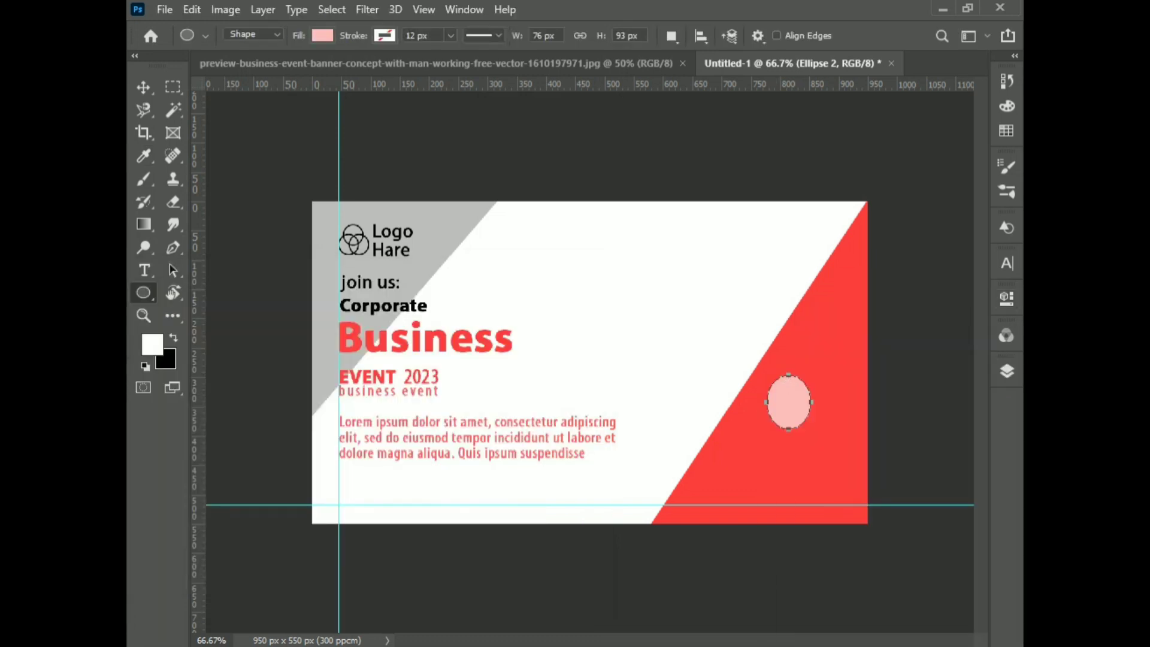
Step: Duplicate the pink ellipse and shift the copy up and to the right so it partly overlaps the original
{"action": "left_click", "coordinate": [1006, 370]}
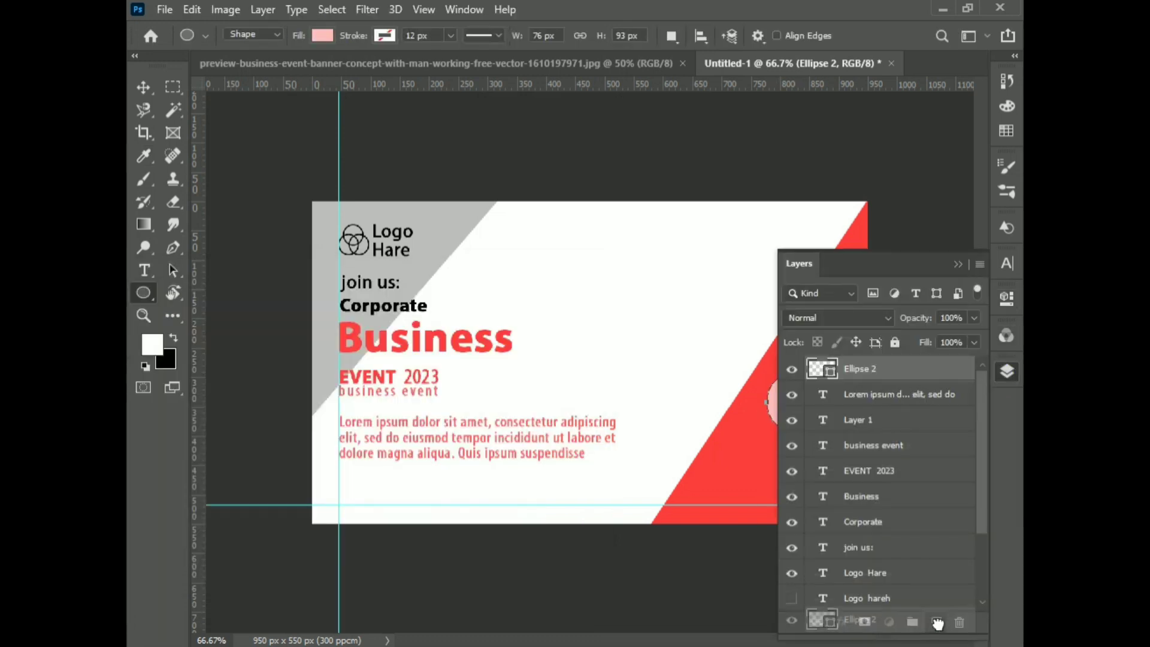
{"action": "key", "text": "ctrl+j"}
{"action": "left_click", "coordinate": [958, 264]}
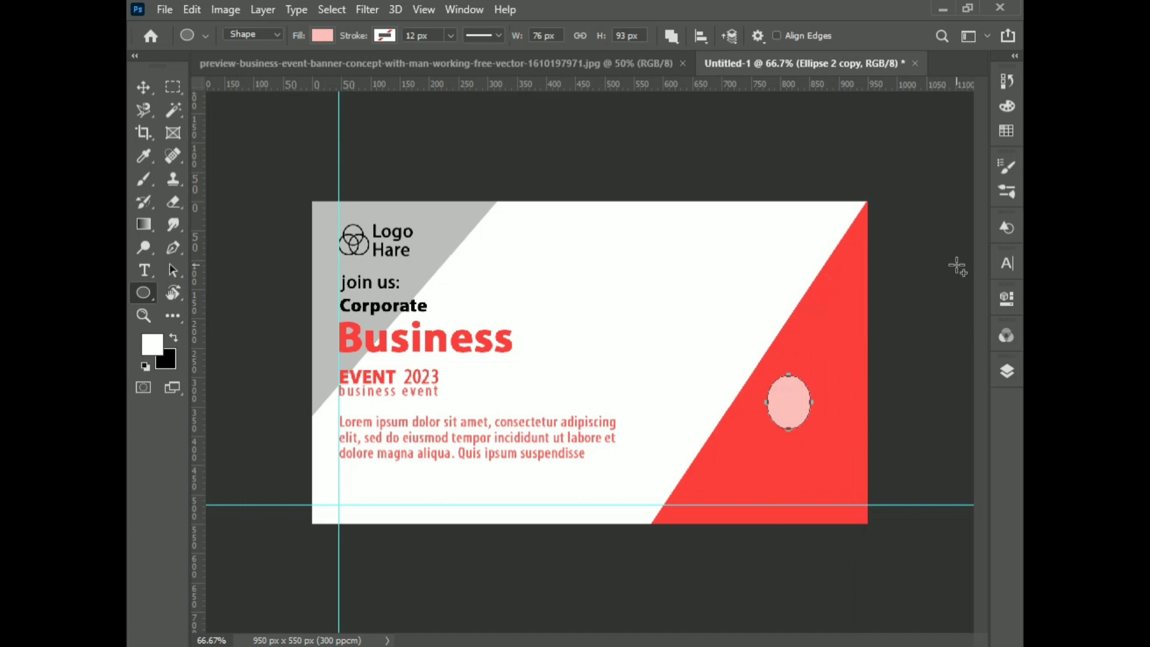
{"action": "left_click", "coordinate": [143, 90]}
{"action": "key", "text": "shift+Right"}
{"action": "key", "text": "shift+Right"}
{"action": "key", "text": "shift+Up"}
{"action": "key", "text": "shift+Up"}
{"action": "key", "text": "shift+Up"}
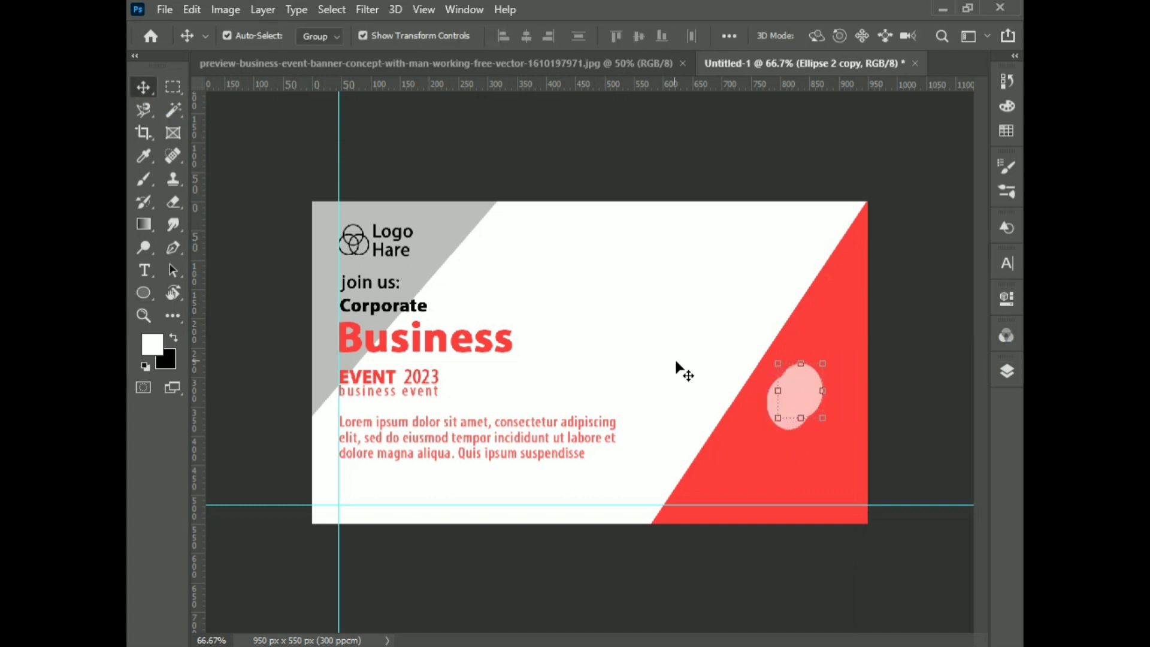
{"action": "key", "text": "shift+Right"}
{"action": "key", "text": "shift+Right"}
{"action": "key", "text": "shift+Up"}
{"action": "key", "text": "shift+Left"}
{"action": "key", "text": "shift+Up"}
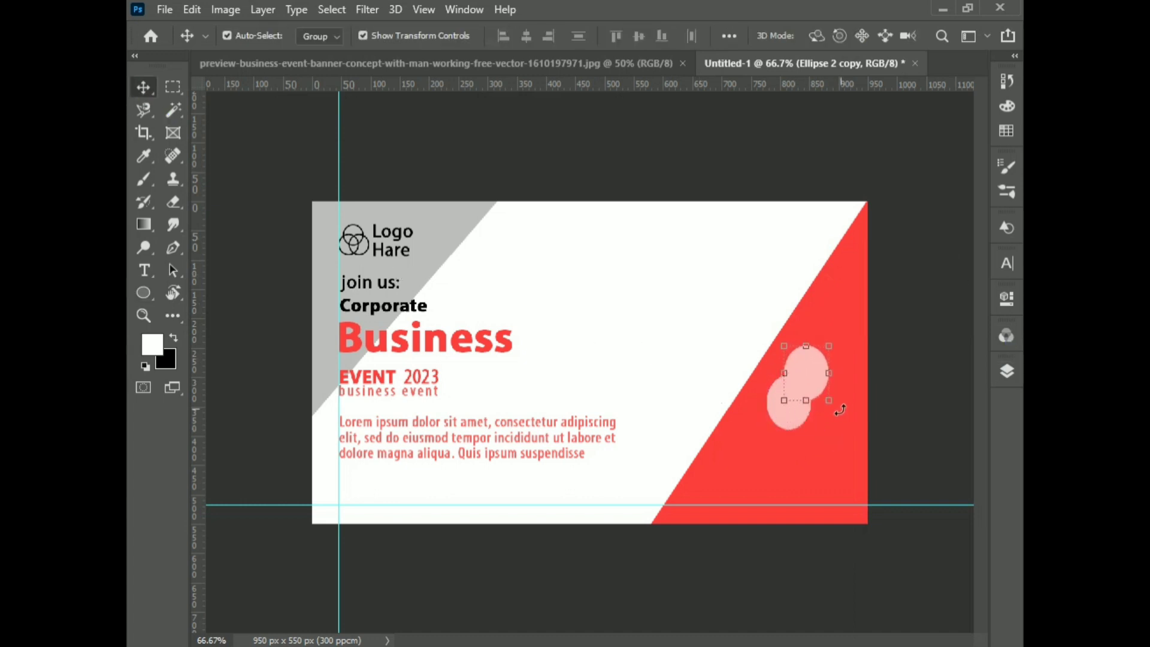
{"action": "left_click", "coordinate": [1001, 375]}
{"action": "left_click", "coordinate": [886, 320]}
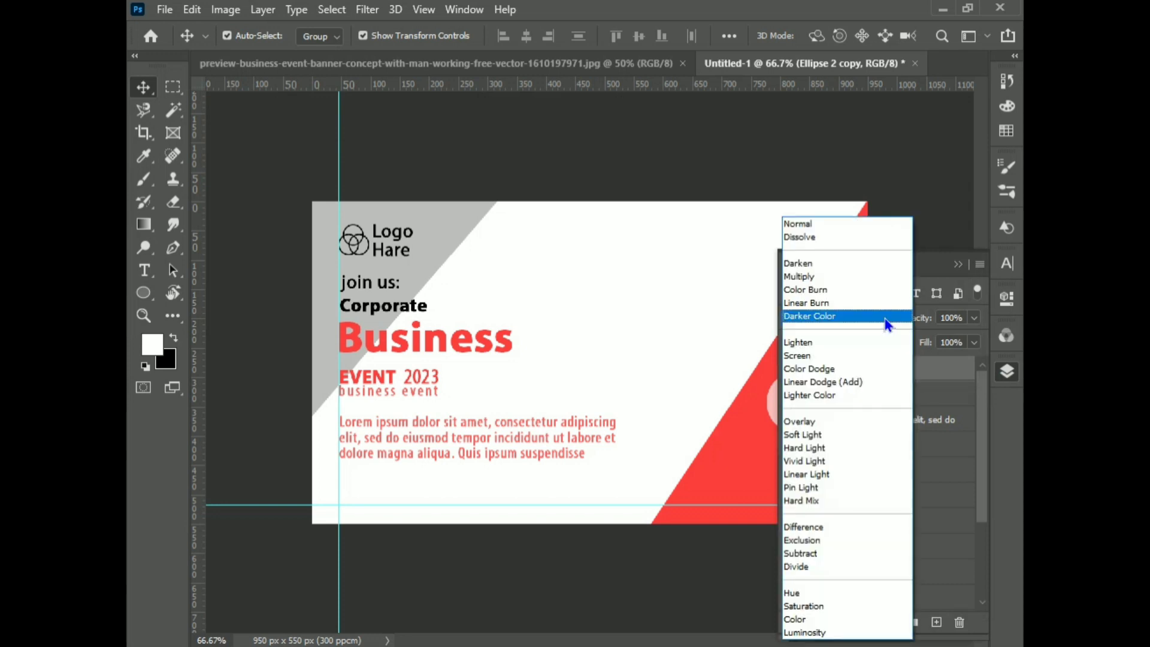
{"action": "left_click", "coordinate": [956, 267]}
{"action": "left_click", "coordinate": [958, 267]}
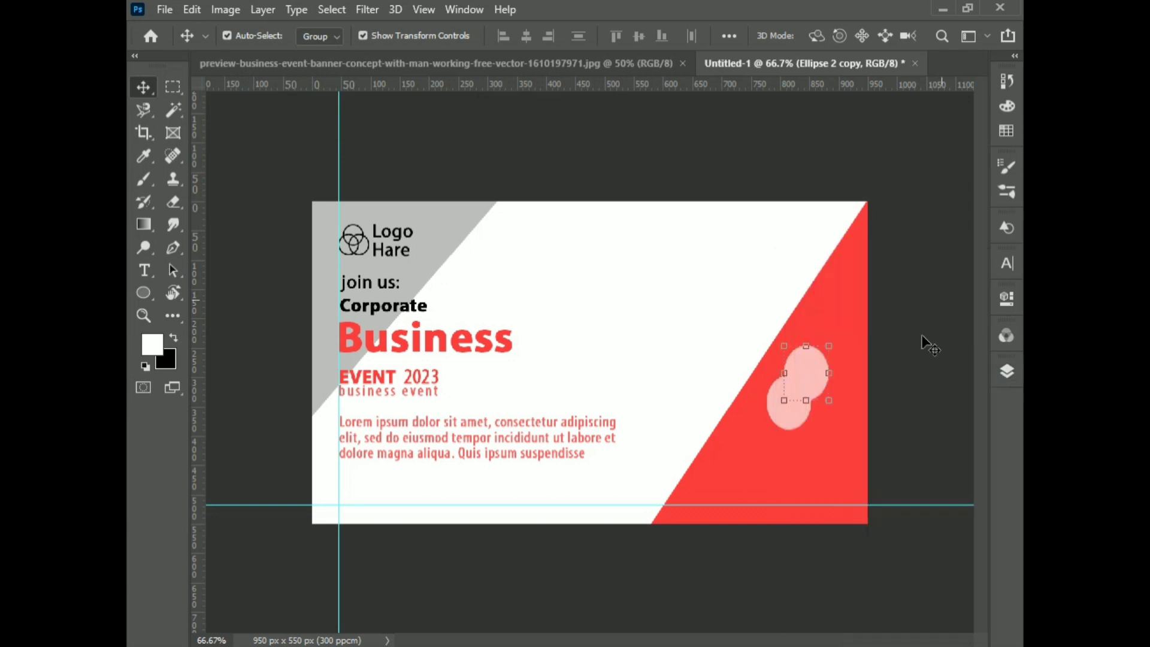
Step: Try several blend modes on the ellipse copy and set it to Screen
{"action": "scroll", "coordinate": [742, 412], "scroll_direction": "up", "scroll_amount": 3}
{"action": "scroll", "coordinate": [736, 442], "scroll_direction": "up", "scroll_amount": 2}
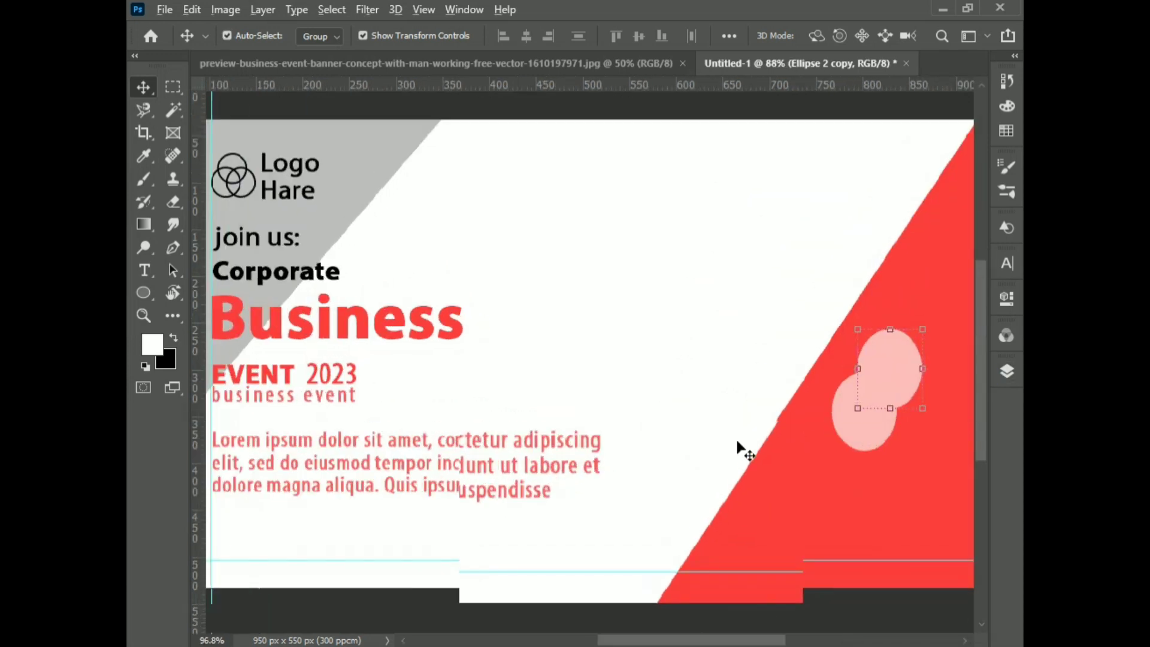
{"action": "scroll", "coordinate": [695, 472], "scroll_direction": "right", "scroll_amount": 6}
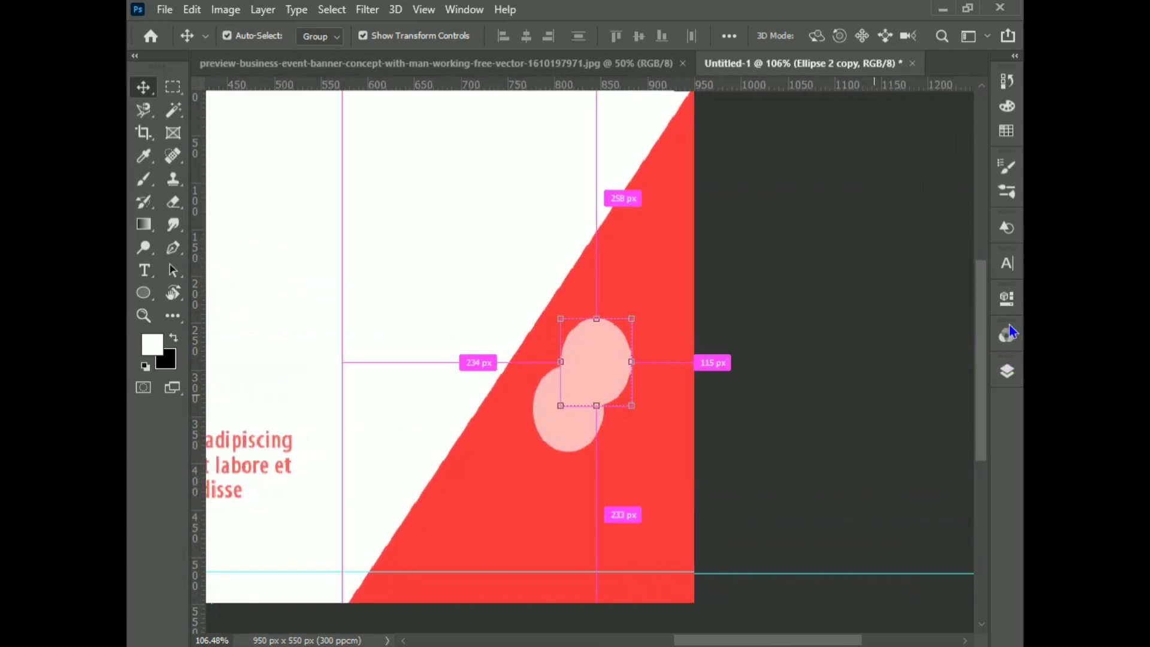
{"action": "left_click", "coordinate": [1007, 370]}
{"action": "left_click", "coordinate": [846, 317]}
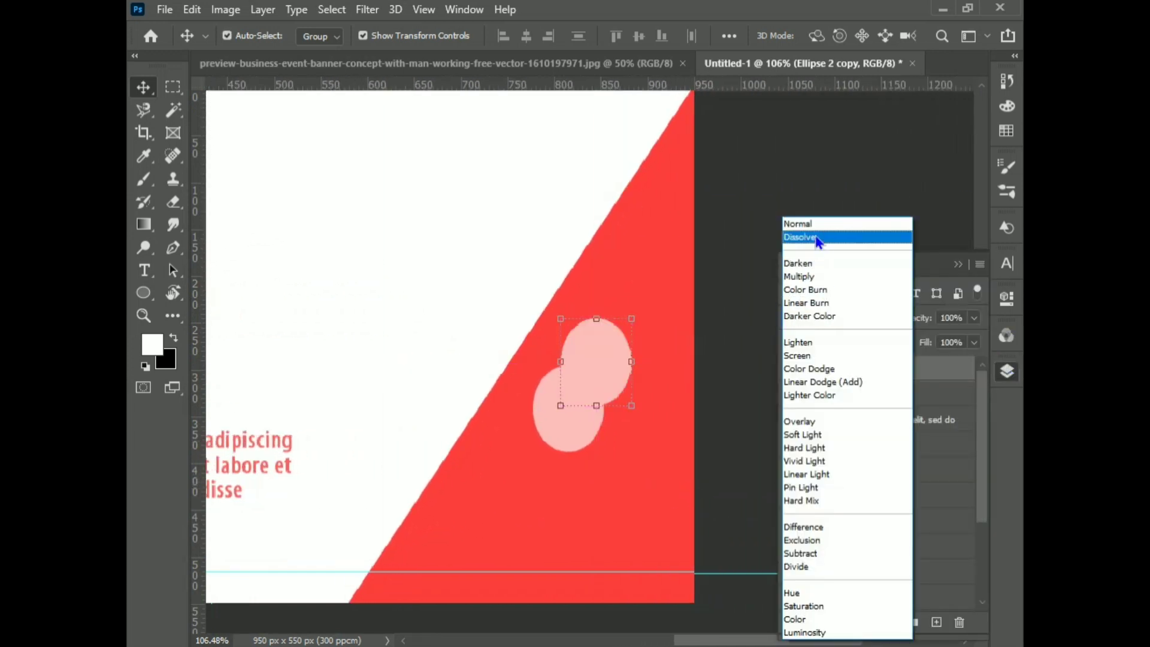
{"action": "left_click", "coordinate": [816, 239]}
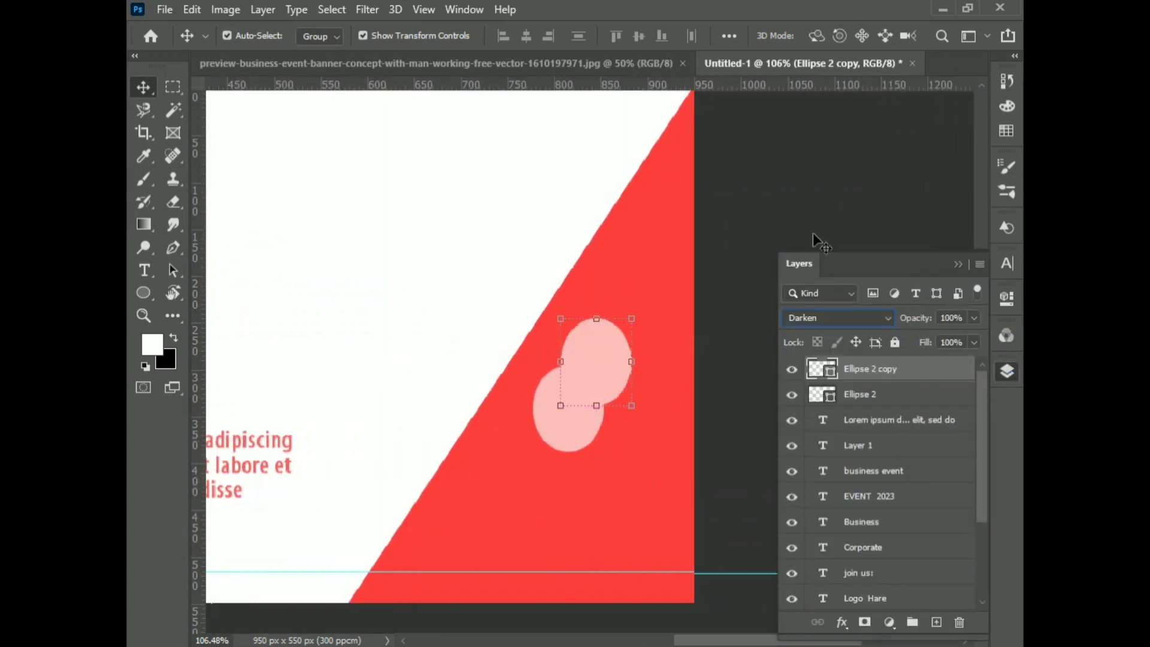
{"action": "key", "text": "Down"}
{"action": "key", "text": "Down"}
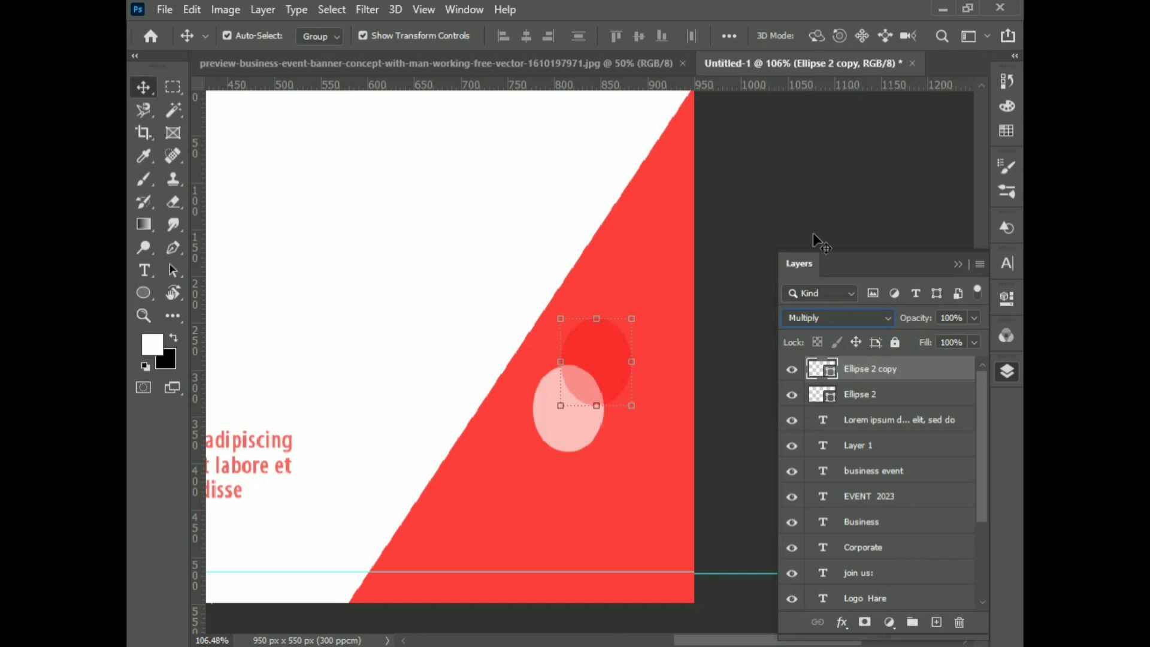
{"action": "key", "text": "Down"}
{"action": "key", "text": "Down"}
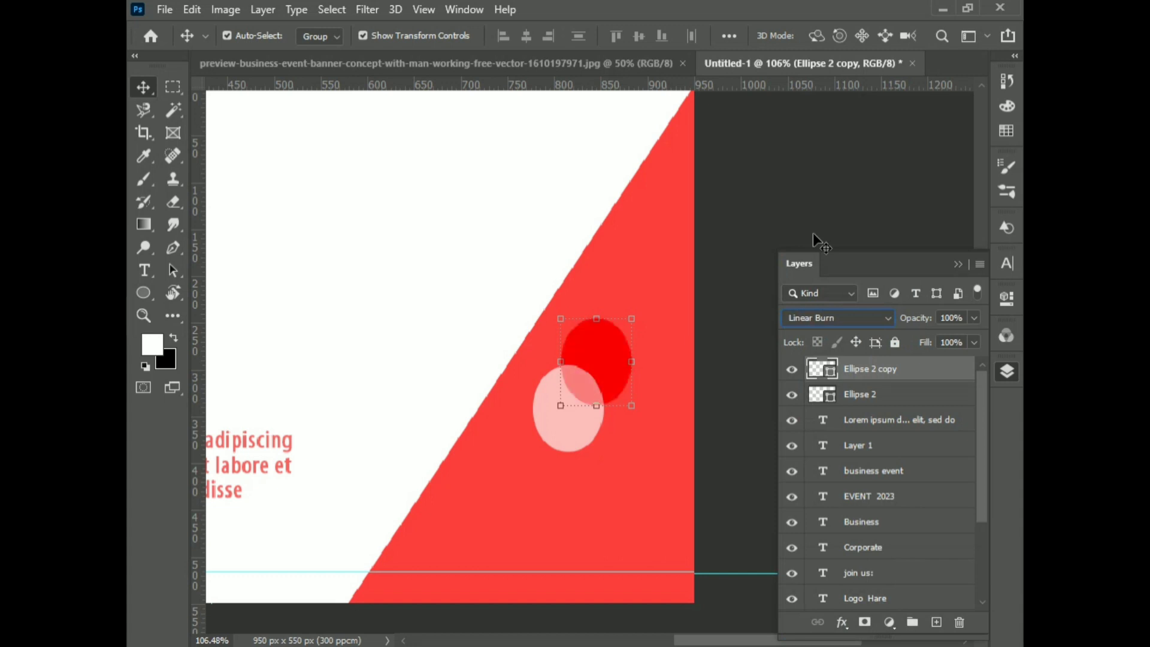
{"action": "key", "text": "Up"}
{"action": "key", "text": "Down"}
{"action": "key", "text": "Down"}
{"action": "key", "text": "Down"}
{"action": "key", "text": "Down"}
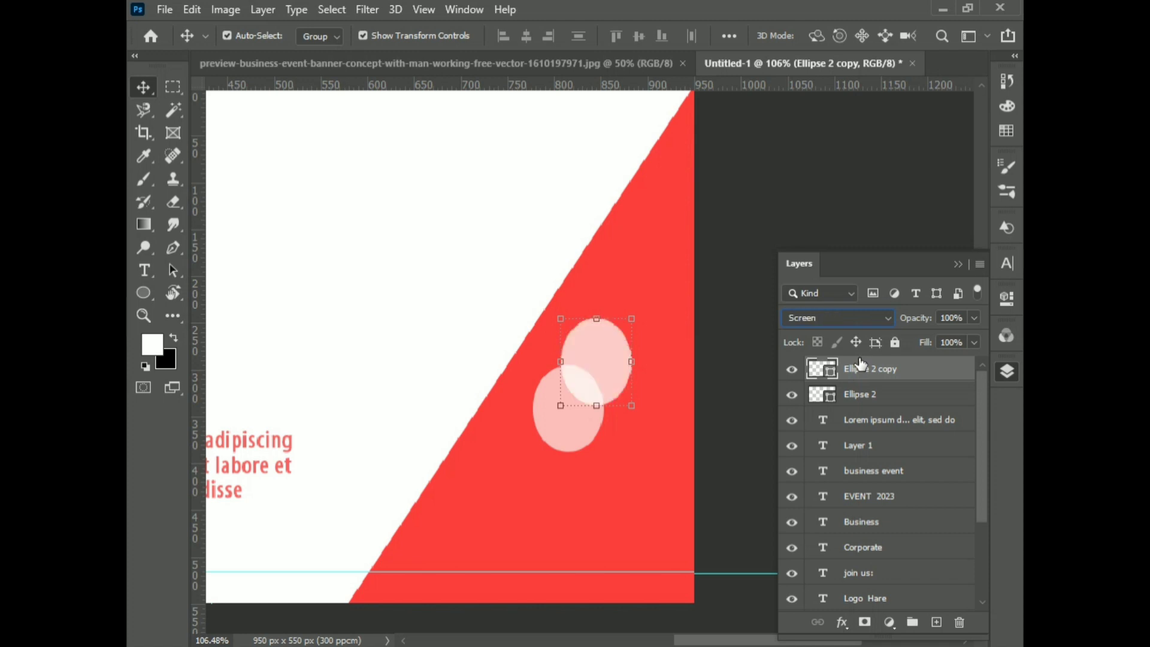
Step: Select both overlapping ellipses on the red corner shape and set their opacity to 41%
{"action": "left_click", "coordinate": [958, 264]}
{"action": "left_click", "coordinate": [1007, 372]}
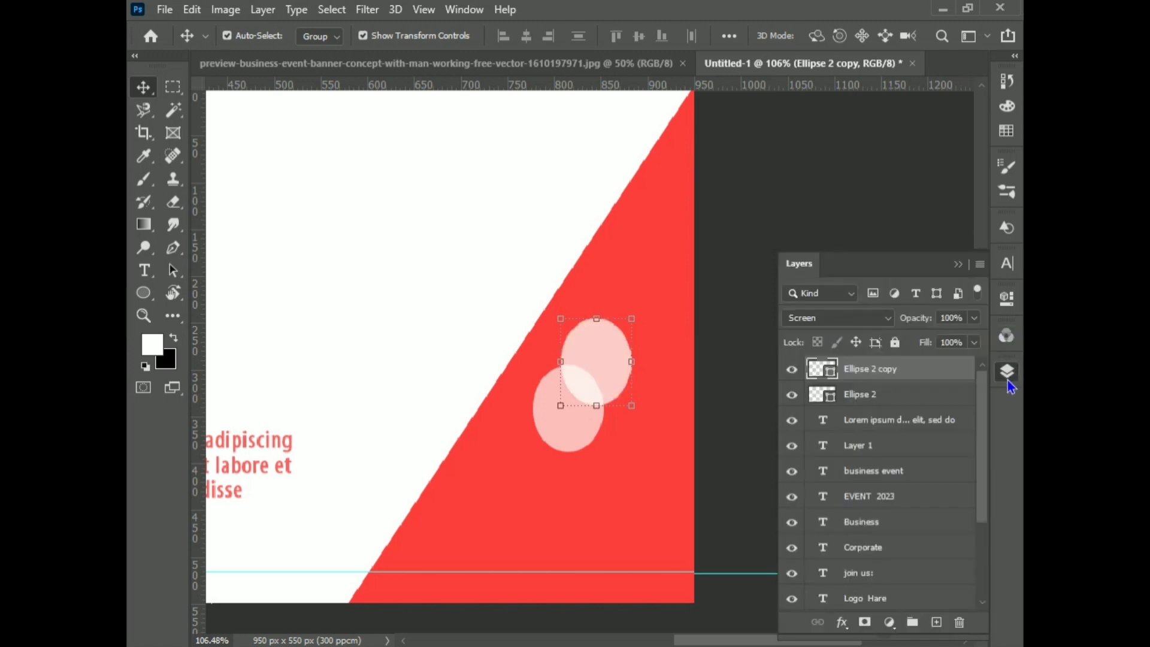
{"action": "left_click", "coordinate": [901, 400], "text": "shift"}
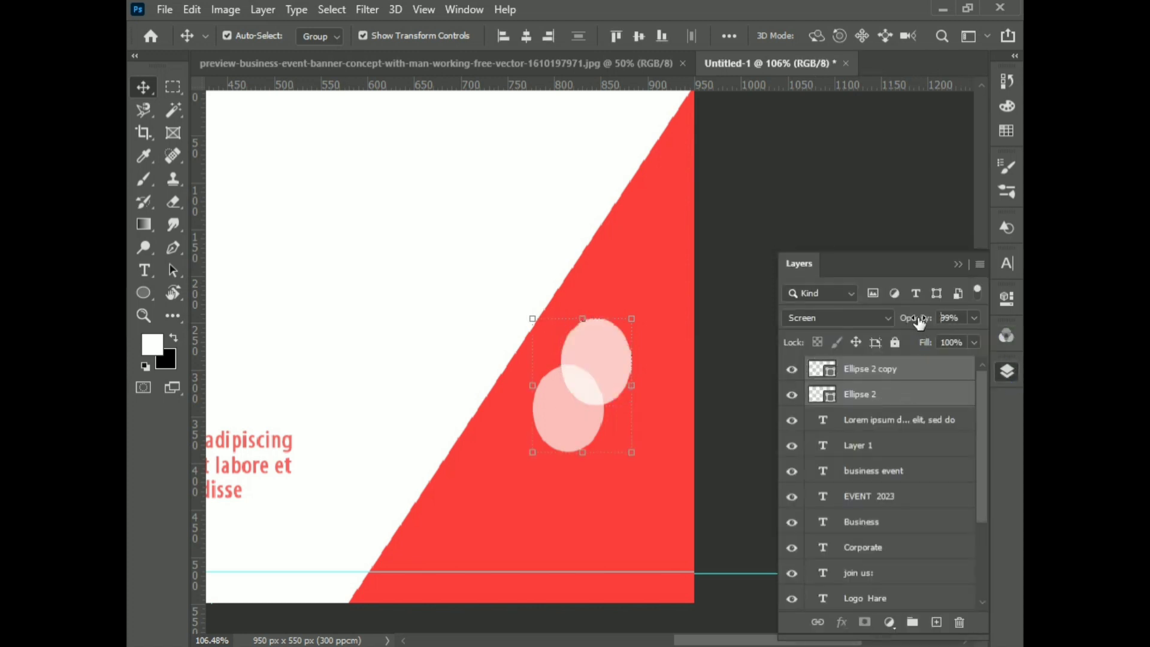
{"action": "left_click_drag", "start_coordinate": [919, 322], "coordinate": [874, 329]}
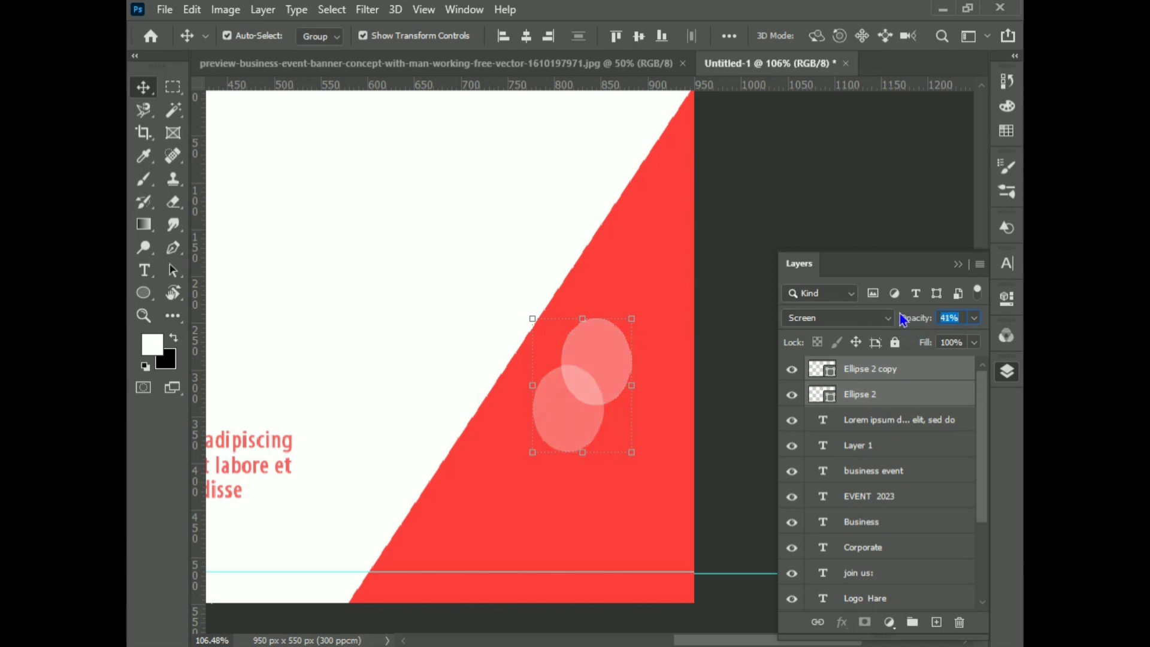
Step: Group the two ellipses, then place a duplicate of the group on the white area of the banner
{"action": "left_click", "coordinate": [957, 266]}
{"action": "left_click", "coordinate": [1008, 377]}
{"action": "key", "text": "ctrl+g"}
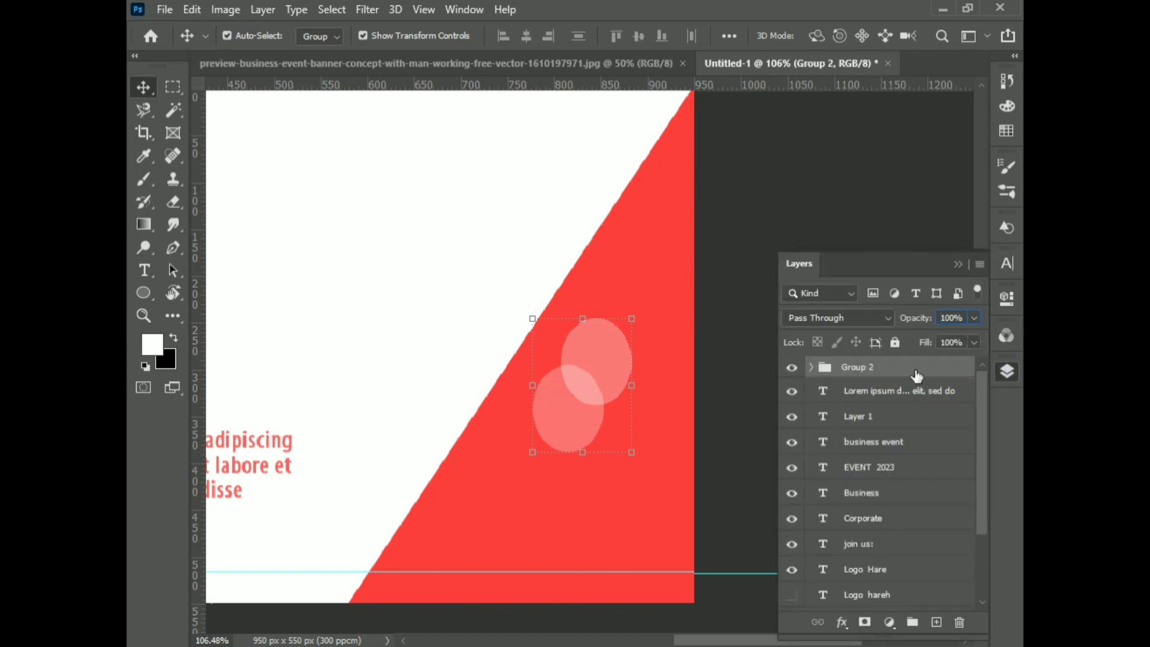
{"action": "key", "text": "ctrl+j"}
{"action": "left_click_drag", "start_coordinate": [628, 414], "coordinate": [391, 340]}
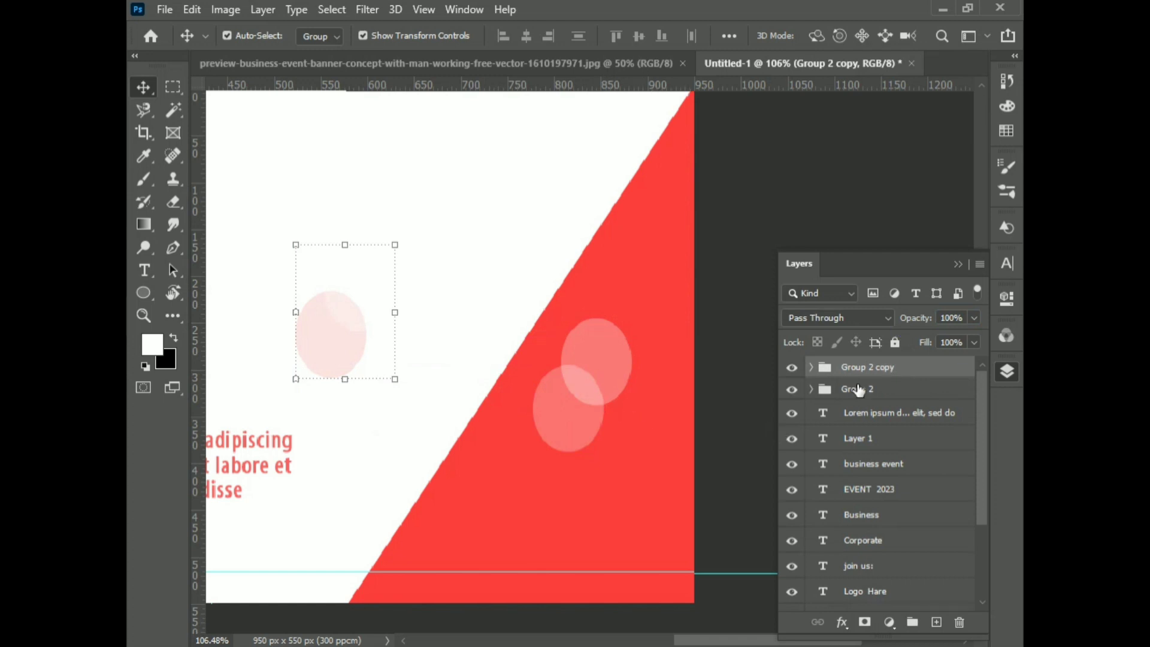
Step: Set the blend mode of the upper ellipse in the duplicated group to Normal
{"action": "left_click", "coordinate": [811, 367]}
{"action": "left_click", "coordinate": [883, 396]}
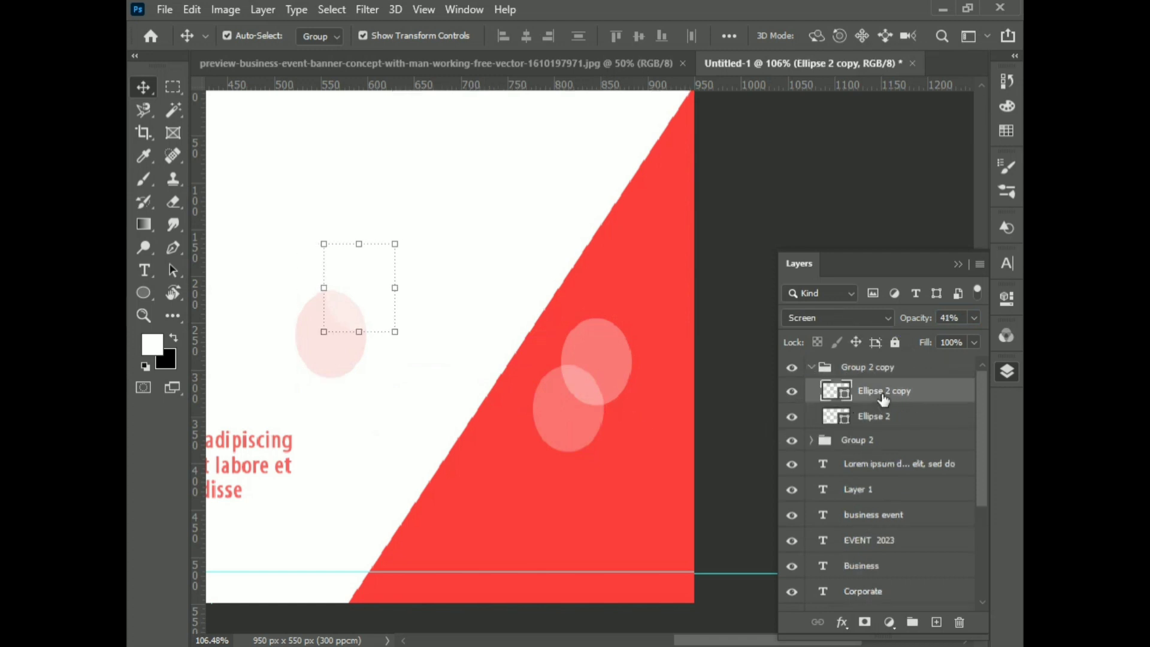
{"action": "left_click", "coordinate": [869, 322]}
{"action": "left_click", "coordinate": [818, 222]}
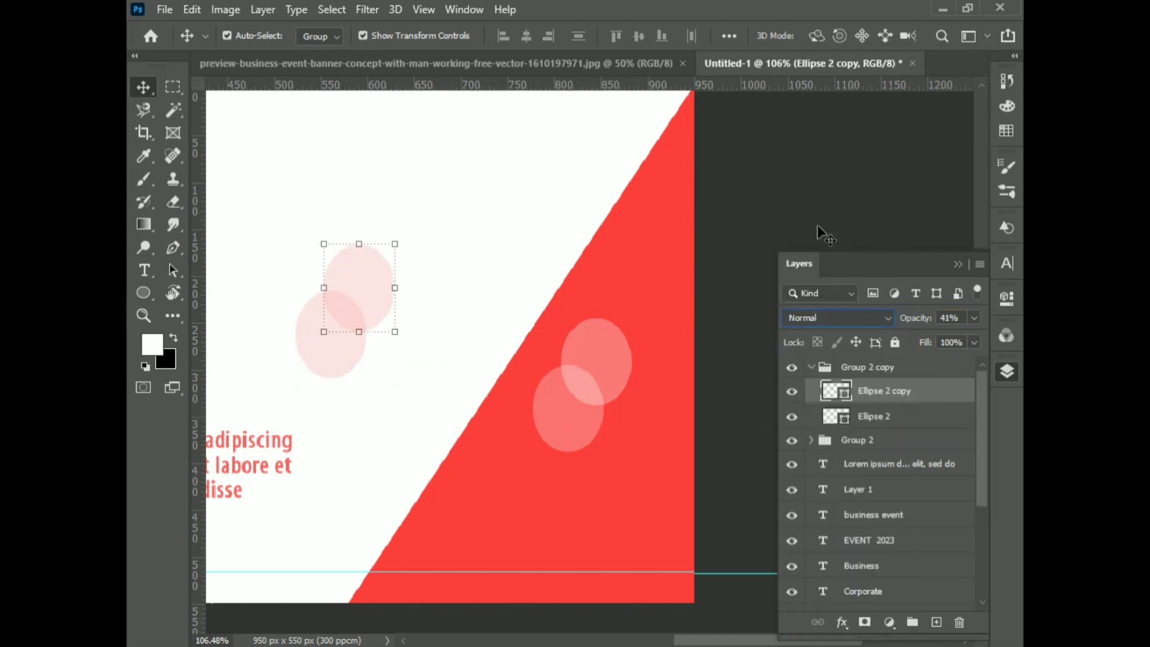
{"action": "left_click", "coordinate": [958, 264]}
Step: Shrink the ellipse group copy over the paragraph and place smaller duplicates near the banner's upper middle and on the red shape's lower edge
{"action": "key", "text": "ctrl+0"}
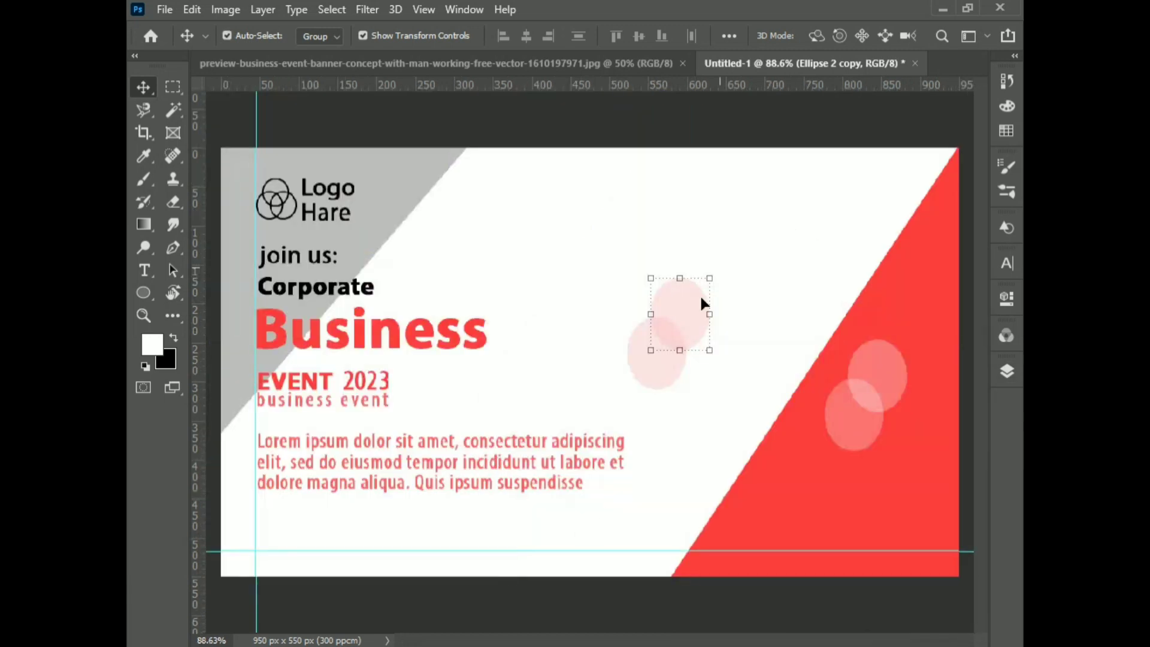
{"action": "left_click_drag", "start_coordinate": [699, 294], "coordinate": [469, 441]}
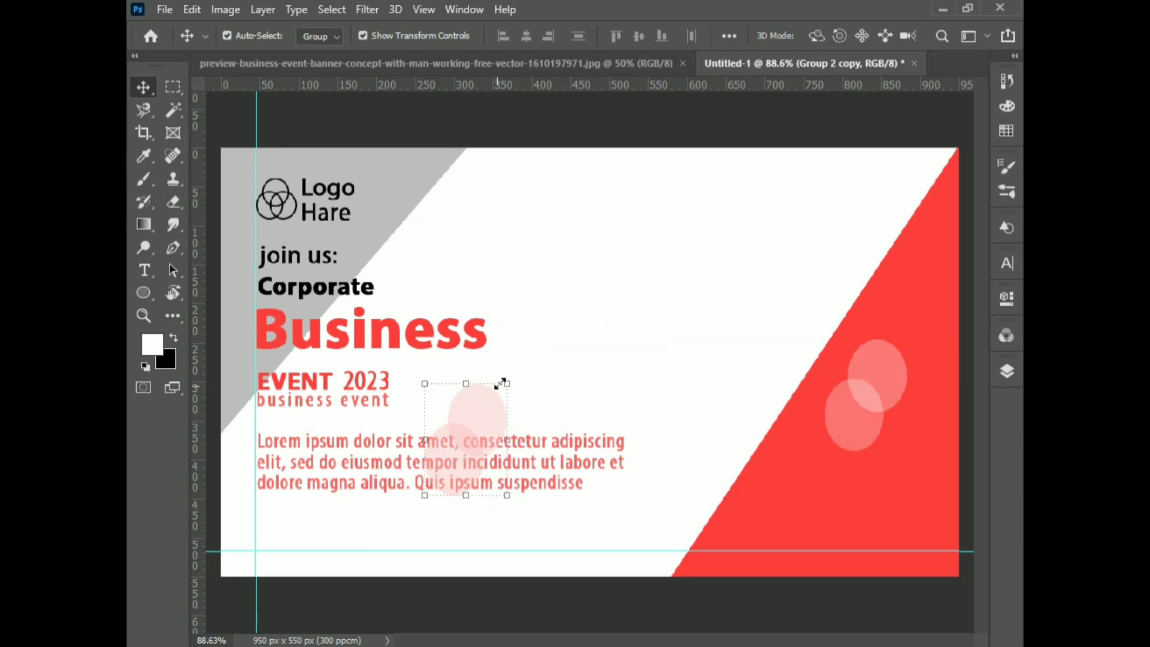
{"action": "left_click_drag", "start_coordinate": [505, 391], "coordinate": [472, 433]}
{"action": "left_click_drag", "start_coordinate": [461, 457], "coordinate": [535, 260]}
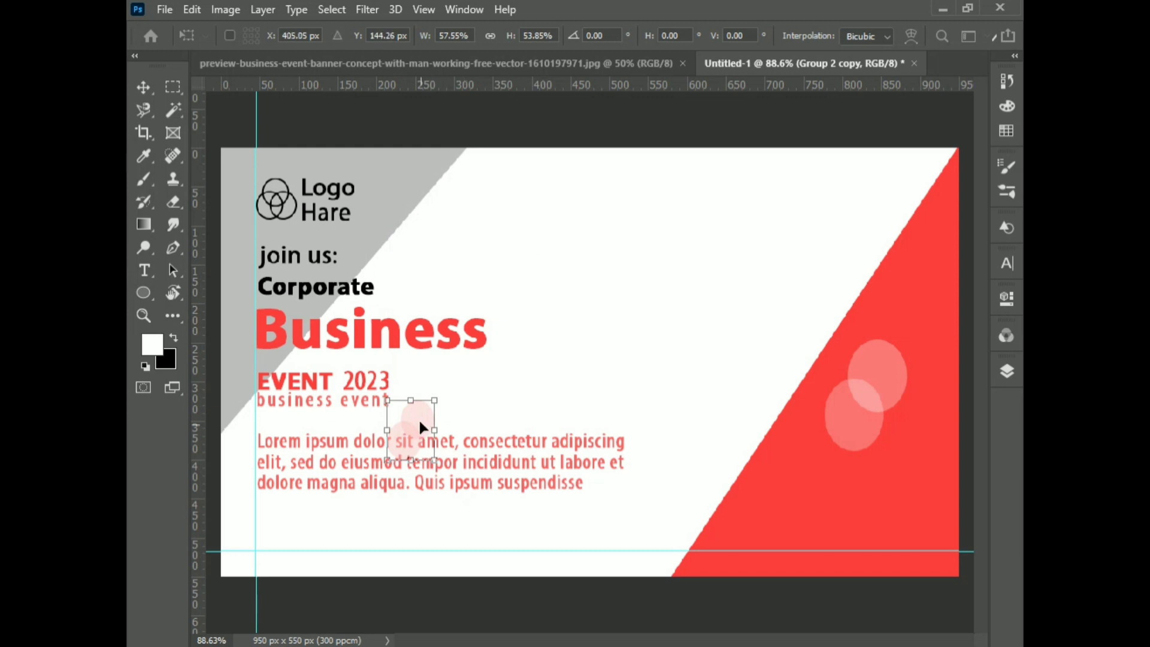
{"action": "key", "text": "Return"}
{"action": "left_click_drag", "start_coordinate": [419, 417], "coordinate": [713, 507]}
{"action": "key", "text": "Return"}
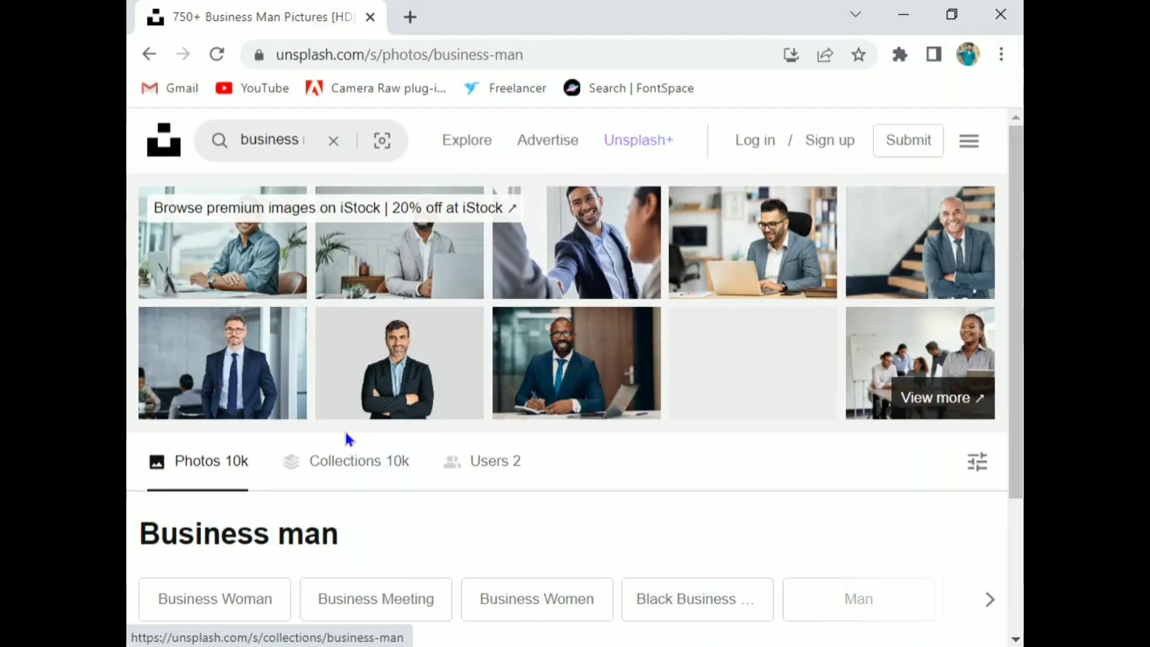
Step: Copy the Unsplash photo of the standing businessman in glasses into the Photoshop banner and align it with the lower-right corner
{"action": "right_click", "coordinate": [234, 371]}
{"action": "left_click", "coordinate": [323, 297]}
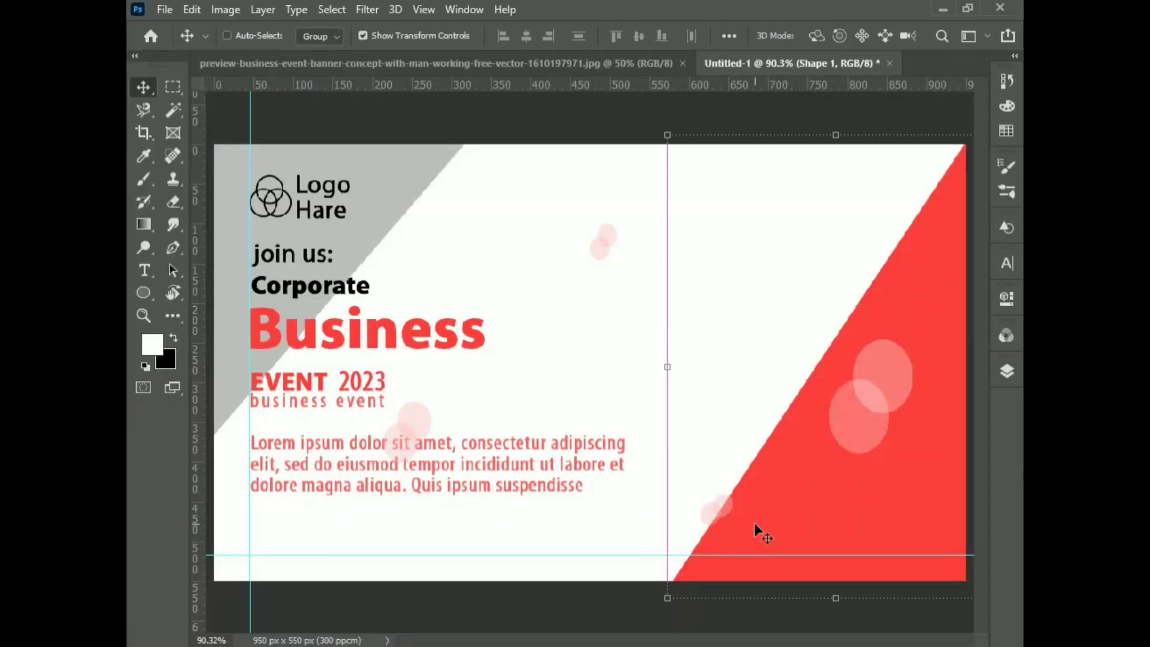
{"action": "key", "text": "ctrl+v"}
{"action": "left_click_drag", "start_coordinate": [659, 418], "coordinate": [837, 516]}
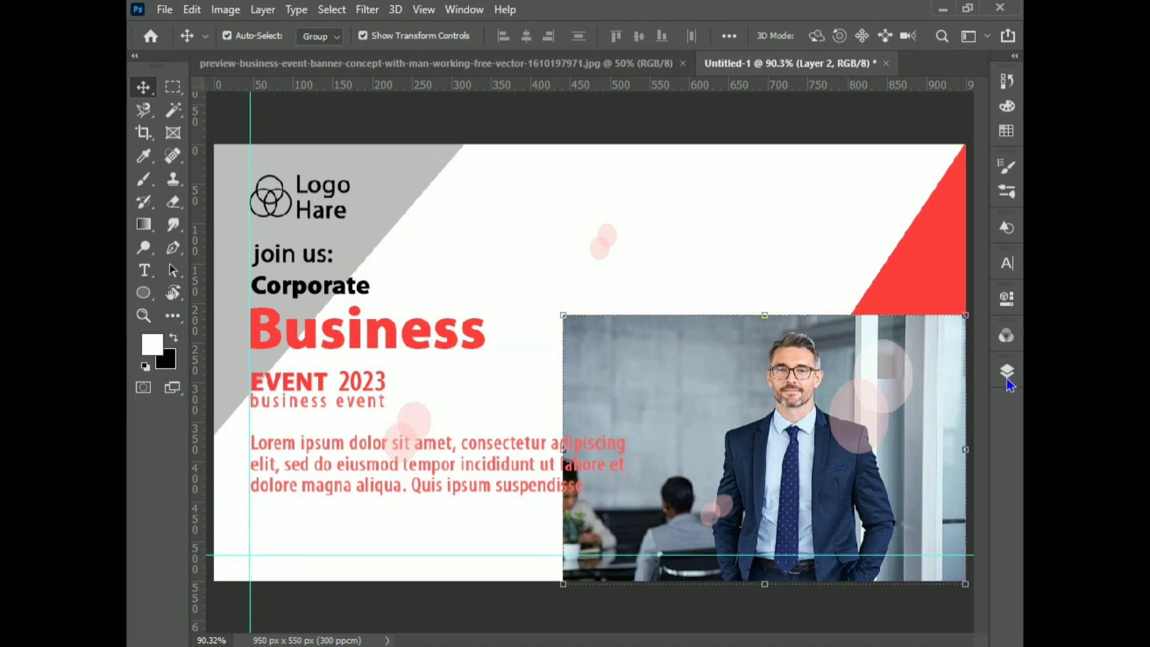
Step: Convert the businessman photo layer to a smart object and open its contents for editing
{"action": "left_click", "coordinate": [1007, 371]}
{"action": "scroll", "coordinate": [903, 420], "scroll_direction": "down", "scroll_amount": 5}
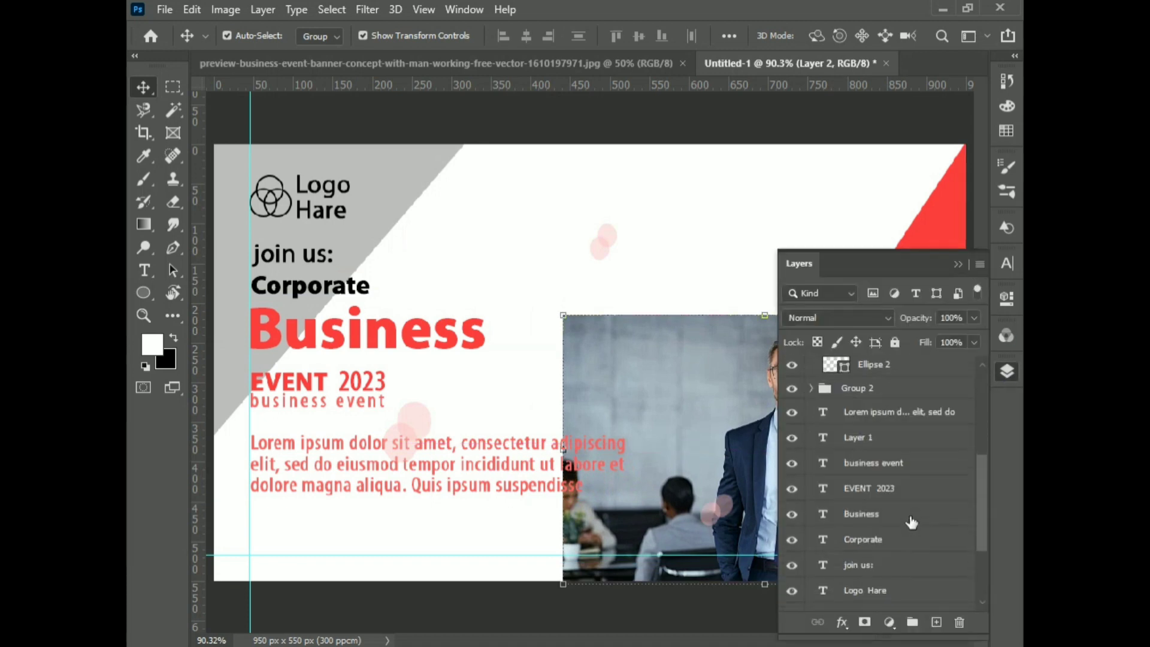
{"action": "left_click_drag", "start_coordinate": [873, 494], "coordinate": [958, 622]}
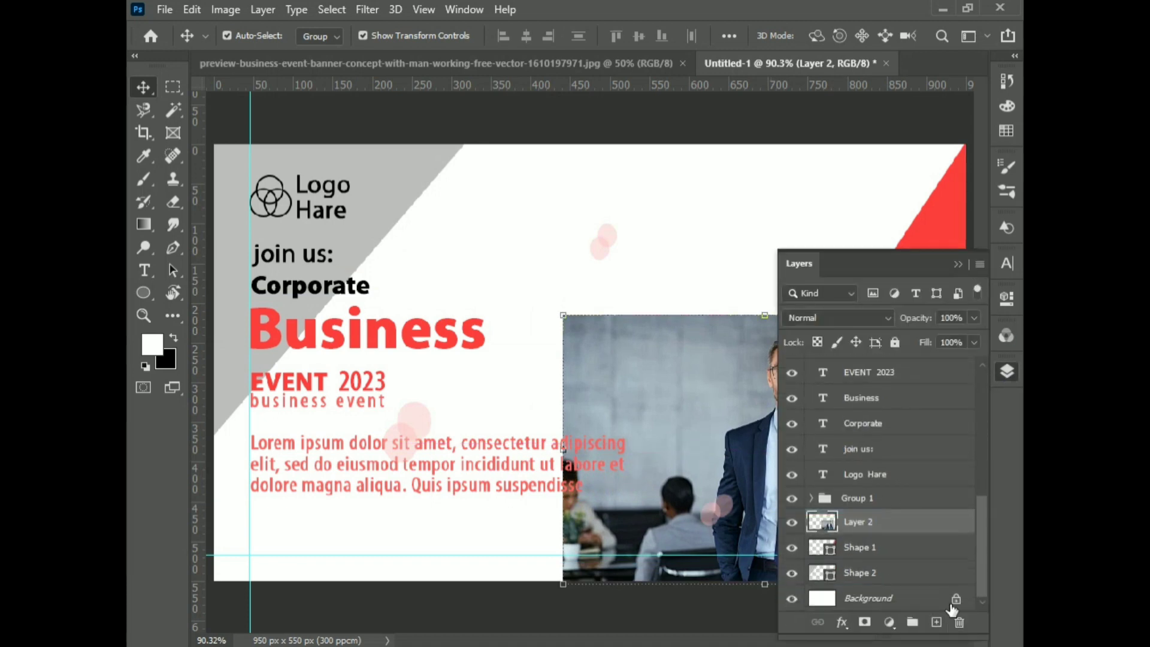
{"action": "right_click", "coordinate": [889, 523]}
{"action": "left_click", "coordinate": [741, 255]}
{"action": "double_click", "coordinate": [830, 523]}
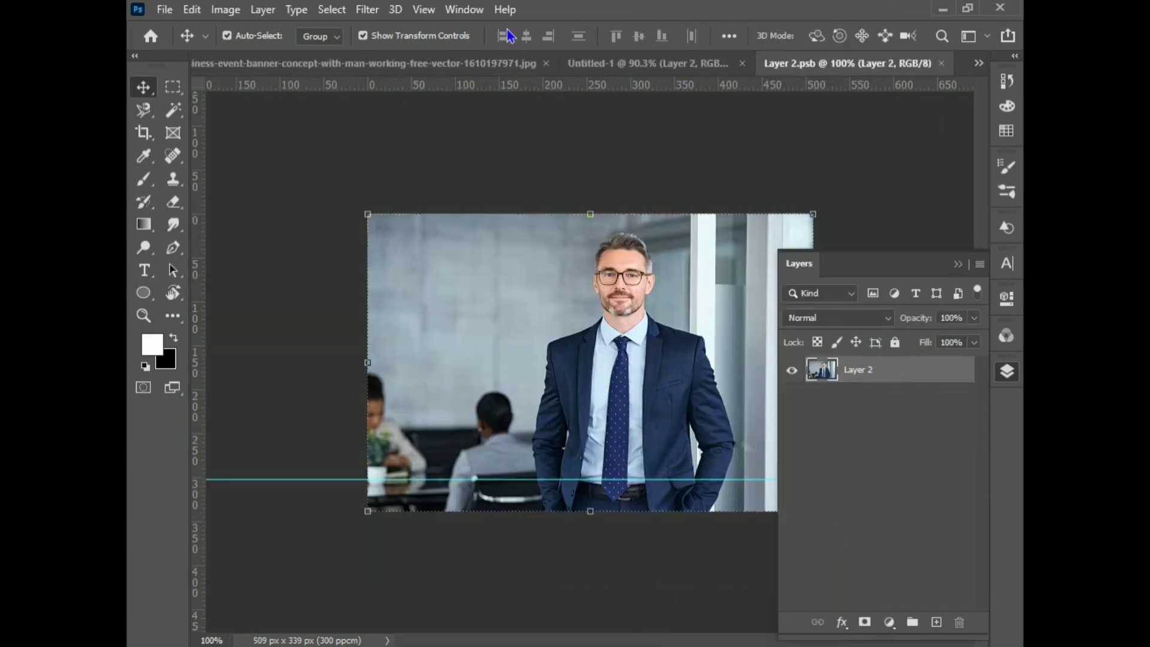
Step: Remove the background behind the businessman and save the smart object
{"action": "left_click", "coordinate": [464, 10]}
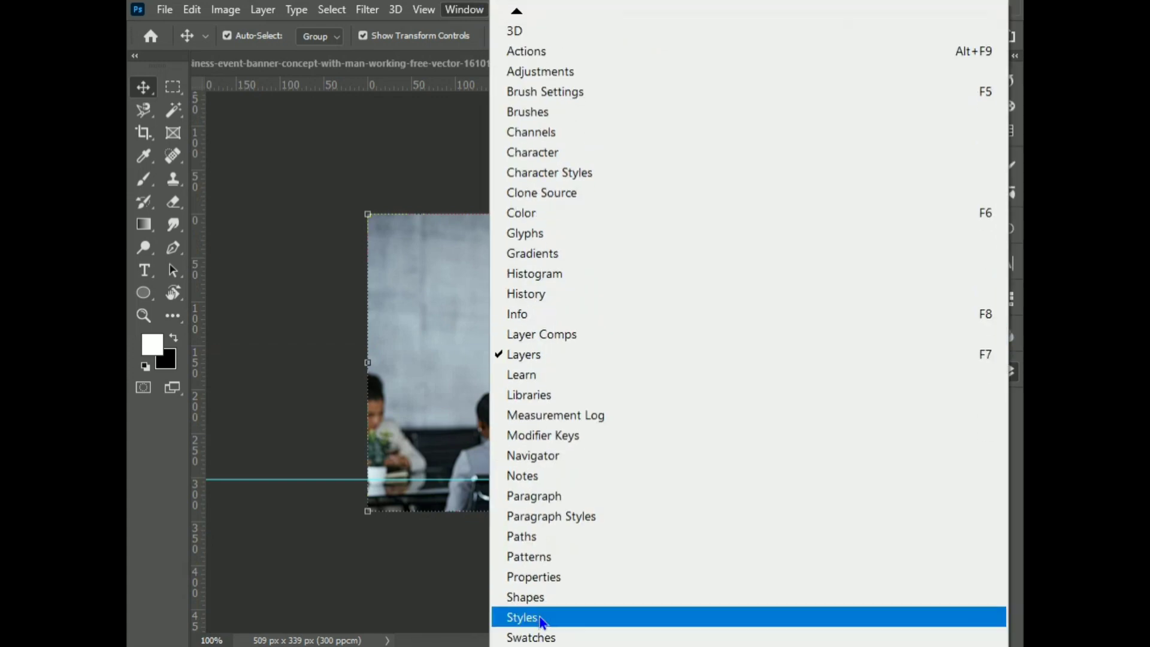
{"action": "left_click", "coordinate": [541, 584]}
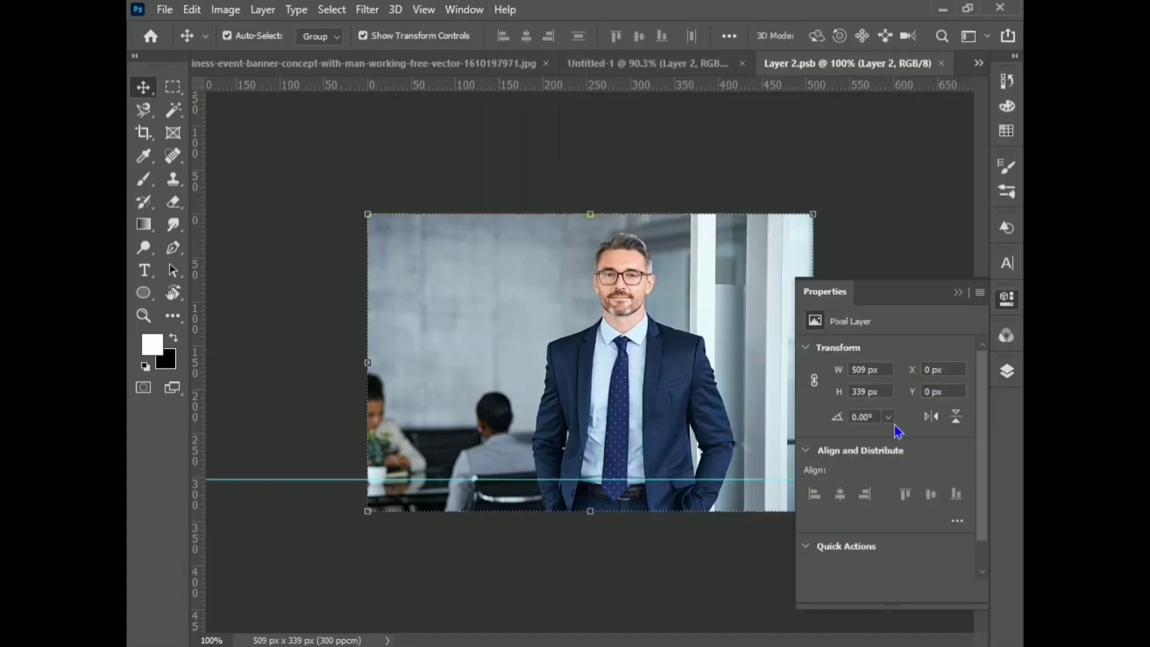
{"action": "left_click", "coordinate": [1006, 371]}
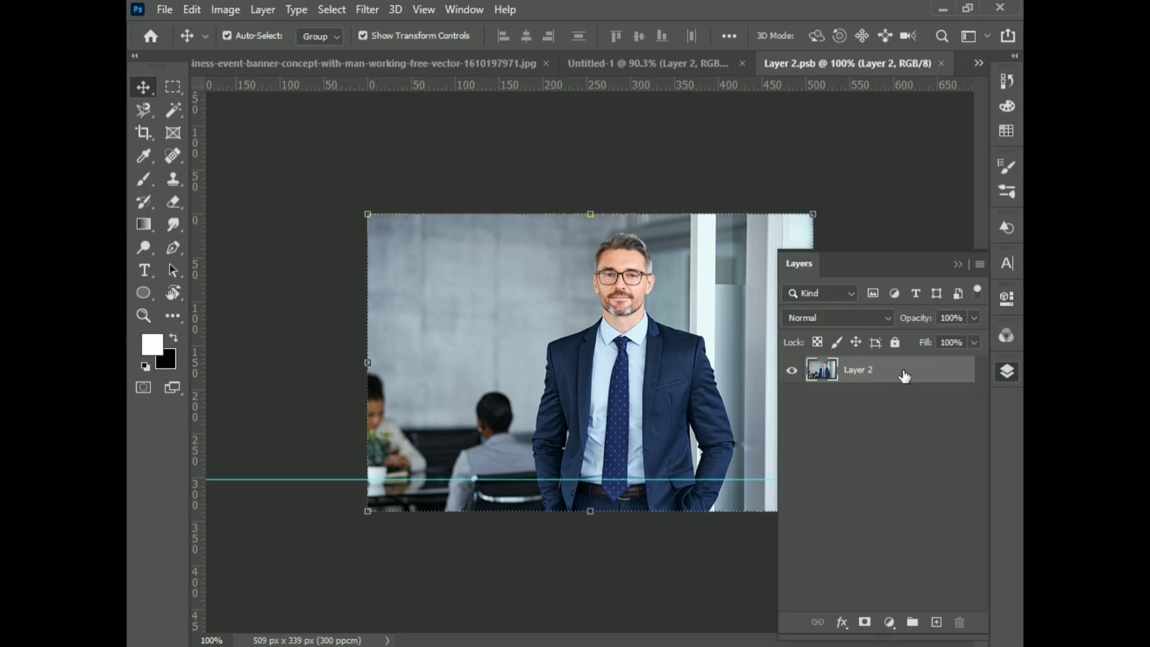
{"action": "left_click", "coordinate": [1015, 305]}
{"action": "scroll", "coordinate": [886, 431], "scroll_direction": "down", "scroll_amount": 1}
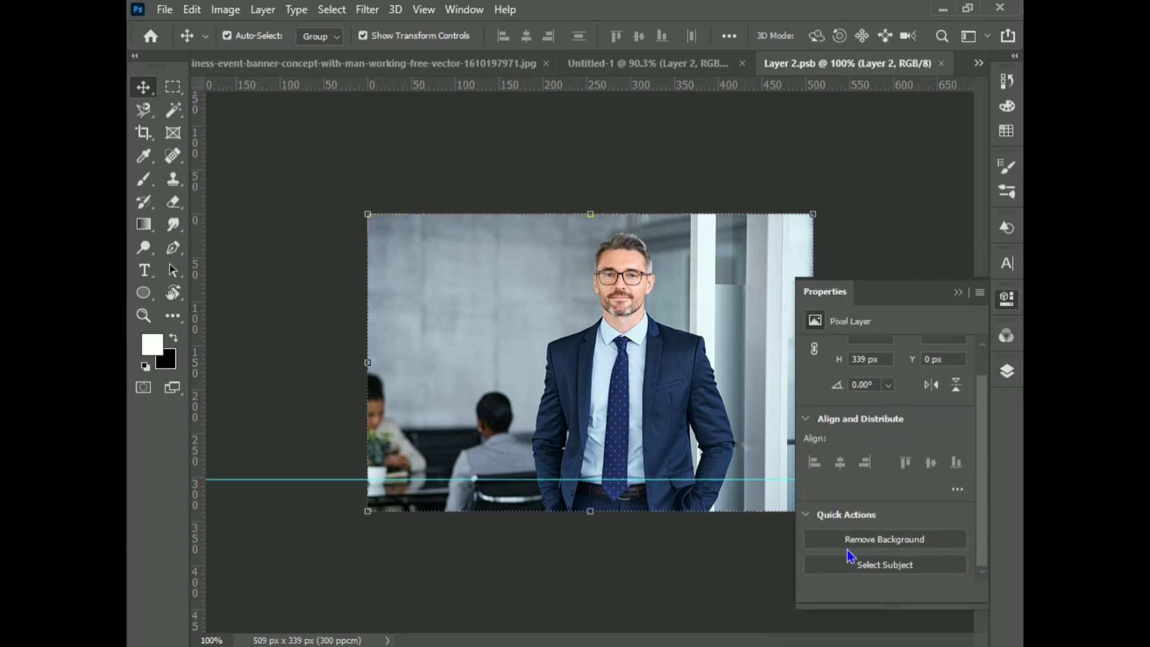
{"action": "left_click", "coordinate": [885, 538]}
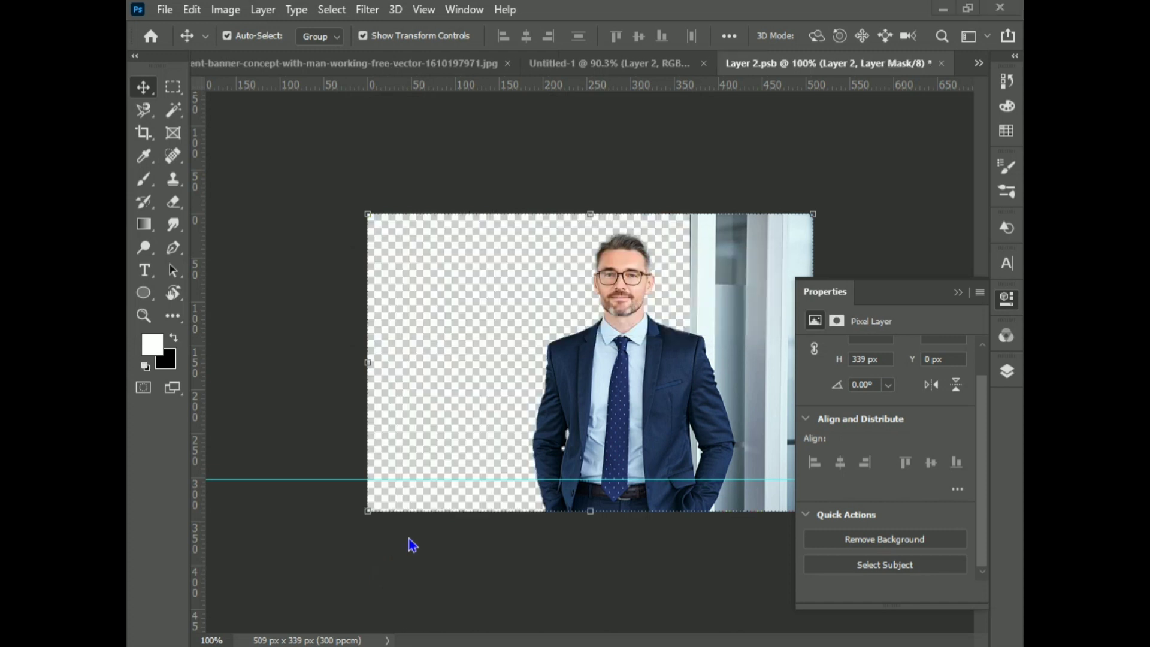
{"action": "key", "text": "ctrl+s"}
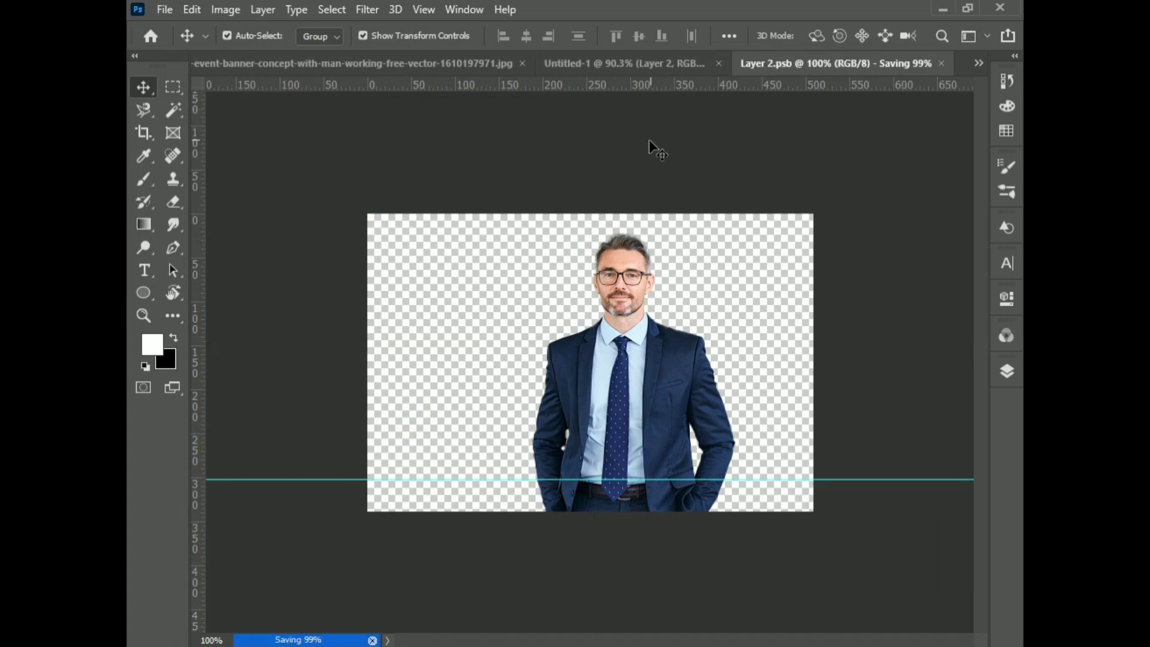
Step: Return to the banner, shift the cut-out man slightly right and stretch him upward to fill more of the height
{"action": "left_click", "coordinate": [678, 64]}
{"action": "left_click_drag", "start_coordinate": [807, 513], "coordinate": [828, 510]}
{"action": "key", "text": "ctrl+t"}
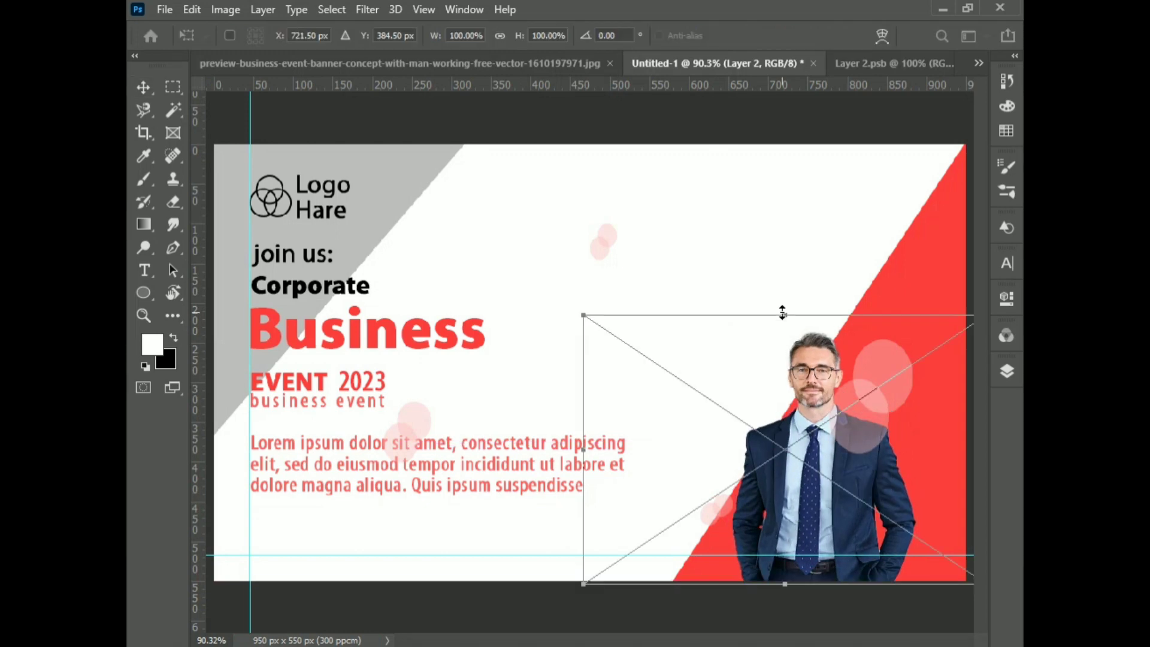
{"action": "left_click_drag", "start_coordinate": [783, 313], "coordinate": [790, 190]}
{"action": "key", "text": "Return"}
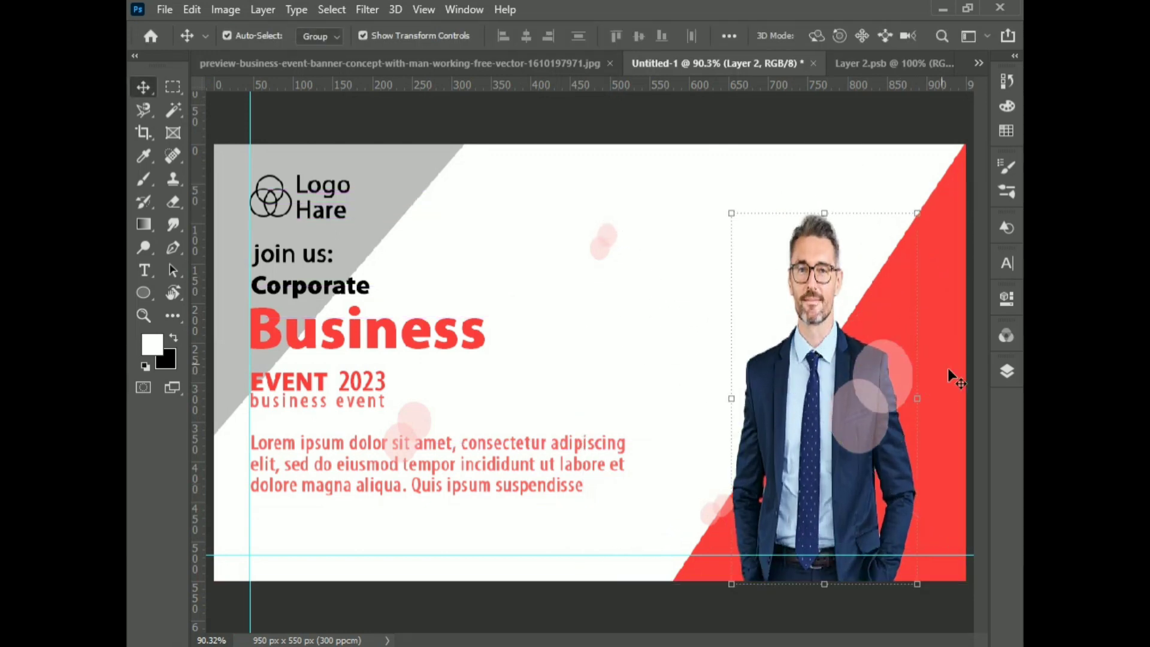
Step: Bring the man's layer in front of the ellipse groups and move the large ellipse pair up and right beside his shoulder
{"action": "right_click", "coordinate": [814, 379]}
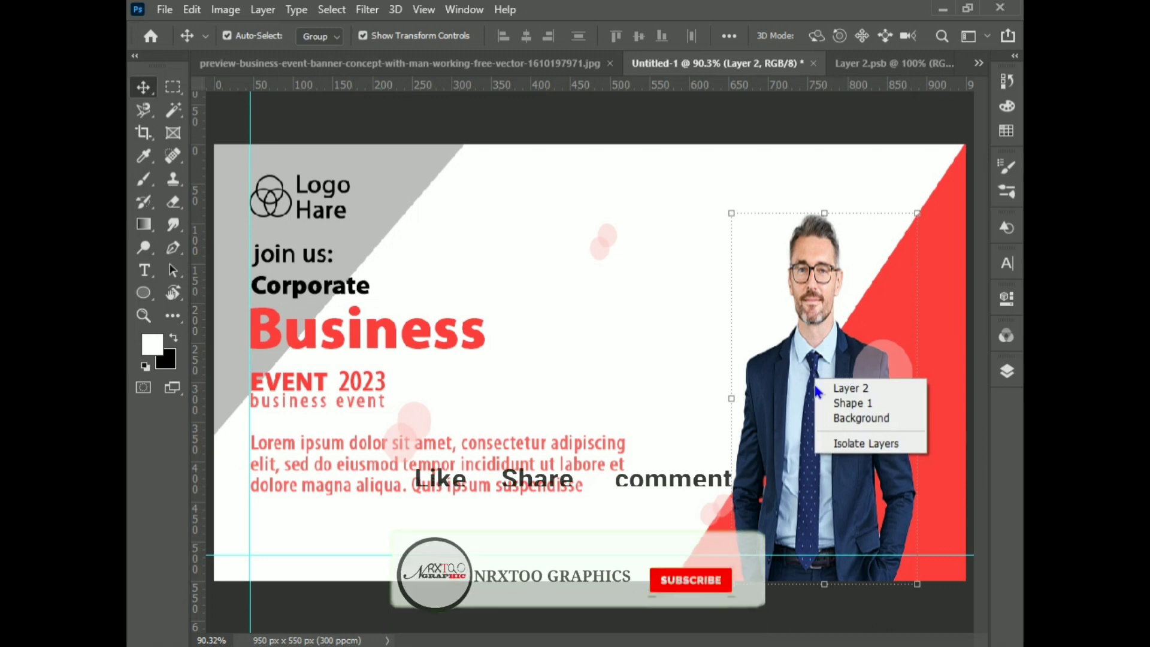
{"action": "left_click", "coordinate": [1007, 371]}
{"action": "scroll", "coordinate": [928, 455], "scroll_direction": "down", "scroll_amount": 10}
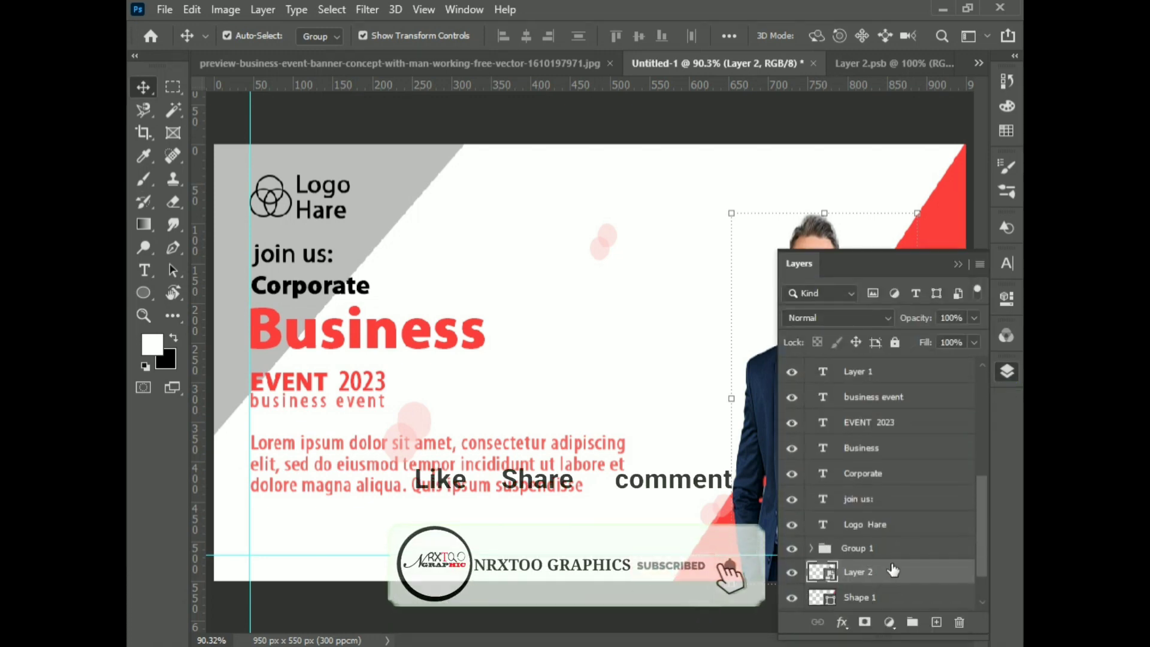
{"action": "left_click_drag", "start_coordinate": [901, 575], "coordinate": [911, 362]}
{"action": "left_click", "coordinate": [958, 266]}
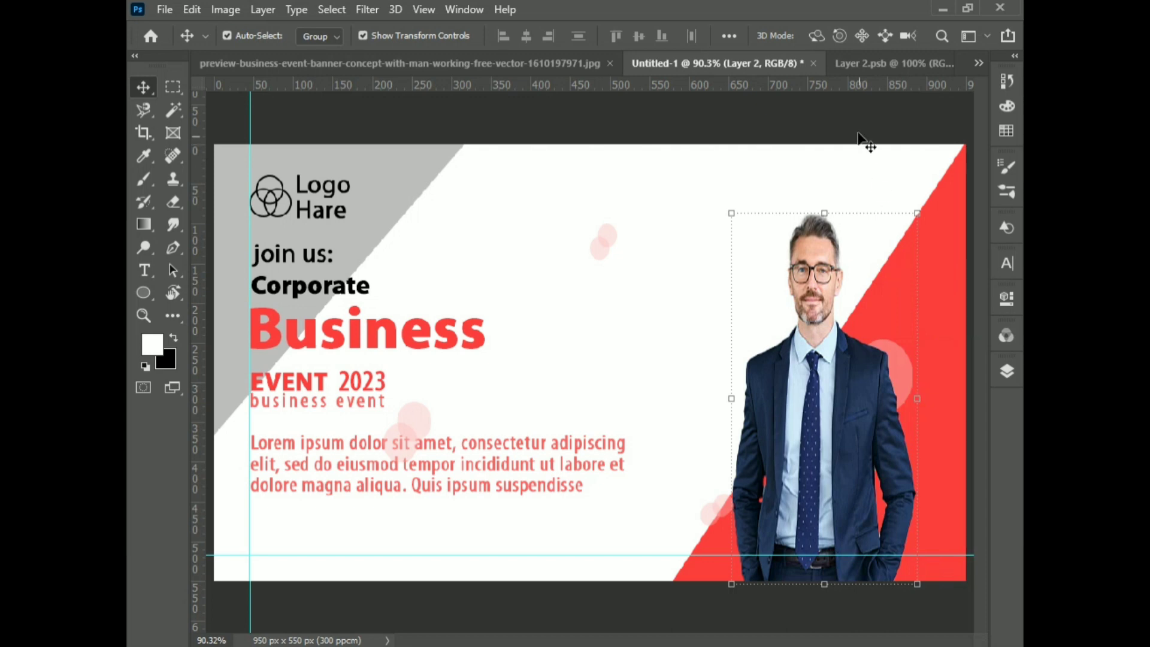
{"action": "left_click_drag", "start_coordinate": [903, 375], "coordinate": [931, 352]}
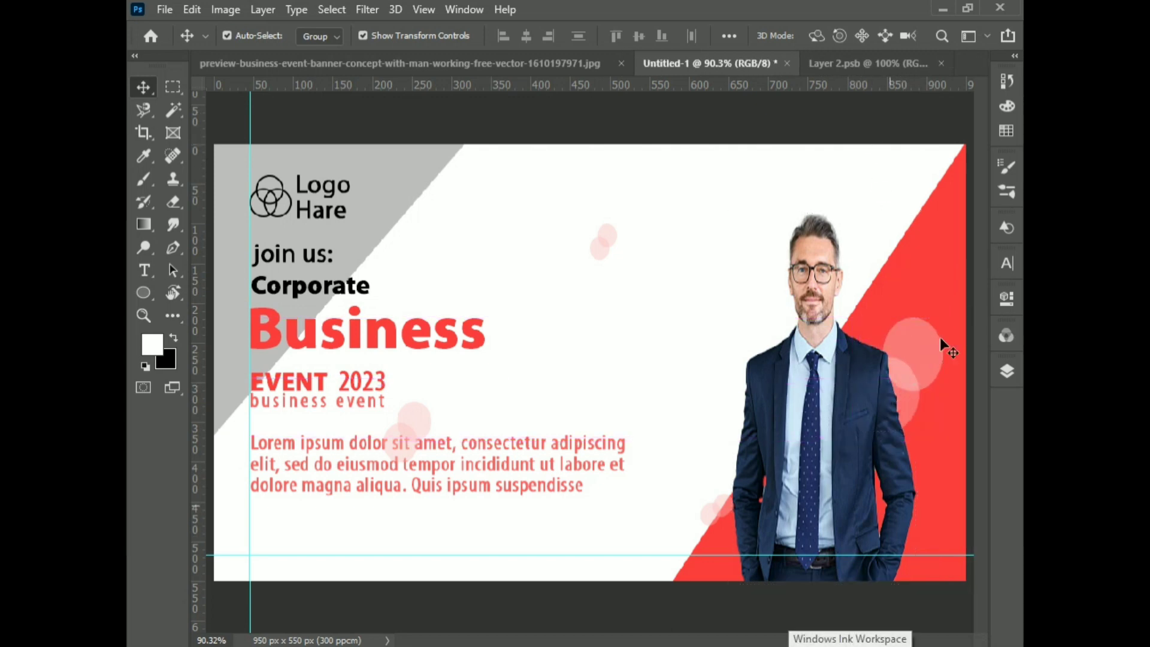
Step: Recolour the headline word "Business" with the bright red sampled from the corner shape
{"action": "left_click", "coordinate": [1006, 371]}
{"action": "double_click", "coordinate": [822, 423]}
{"action": "left_click", "coordinate": [827, 35]}
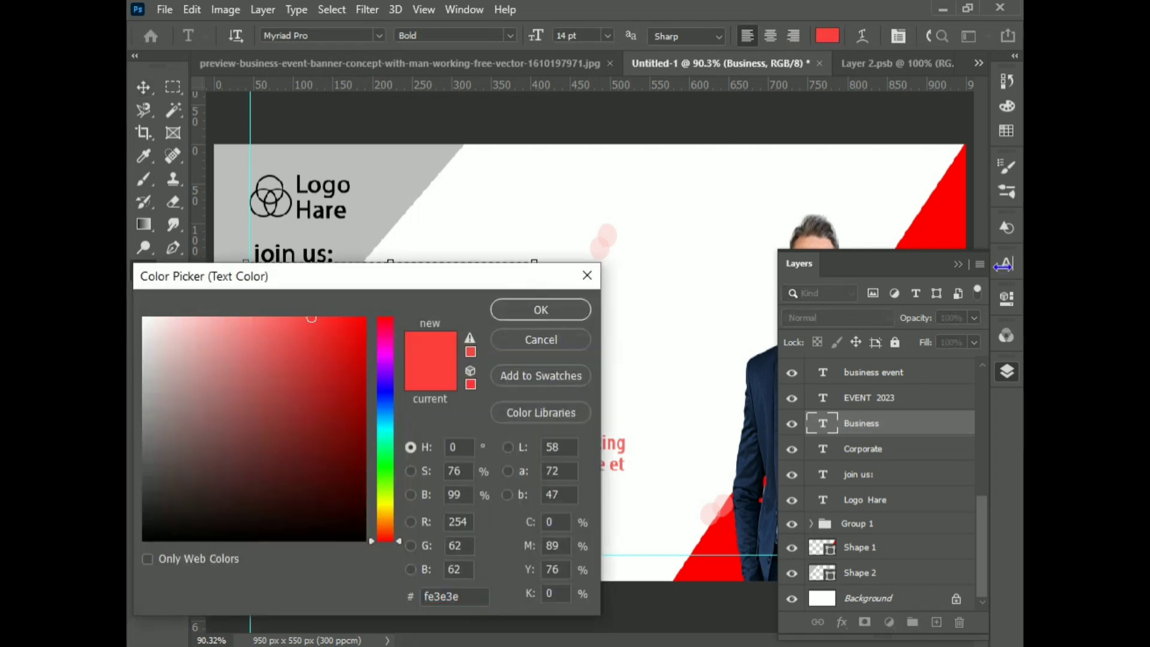
{"action": "left_click", "coordinate": [955, 219]}
{"action": "left_click", "coordinate": [538, 309]}
{"action": "left_click", "coordinate": [321, 385]}
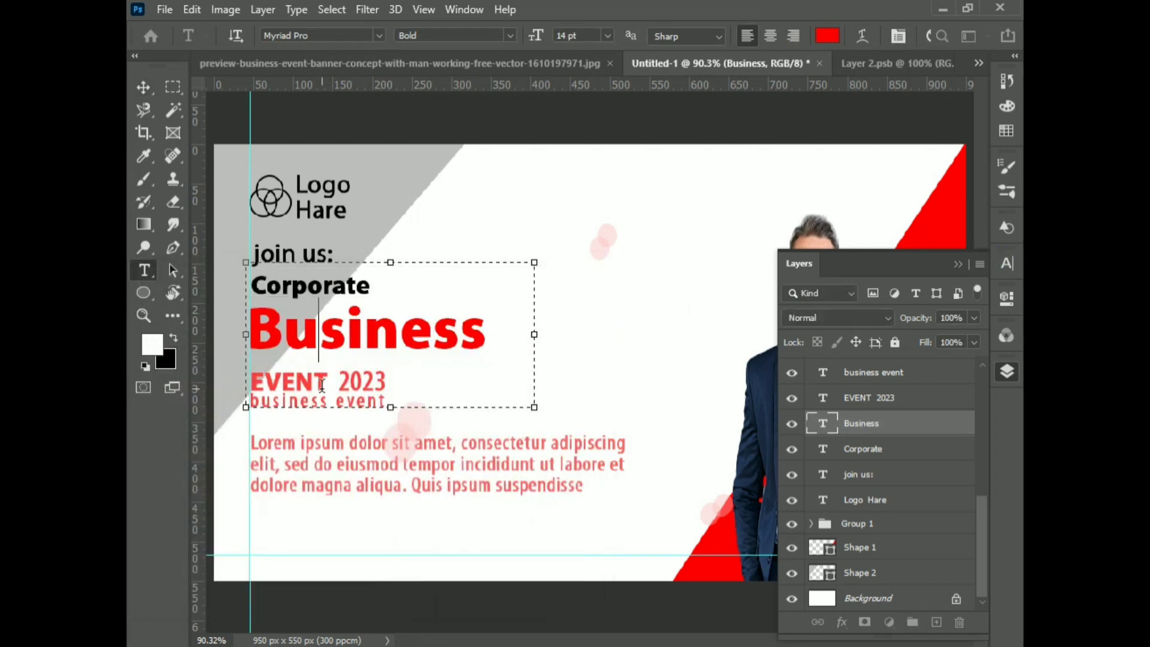
Step: Change the text colour of the whole Lorem ipsum paragraph to black
{"action": "left_click", "coordinate": [333, 487], "text": "ctrl"}
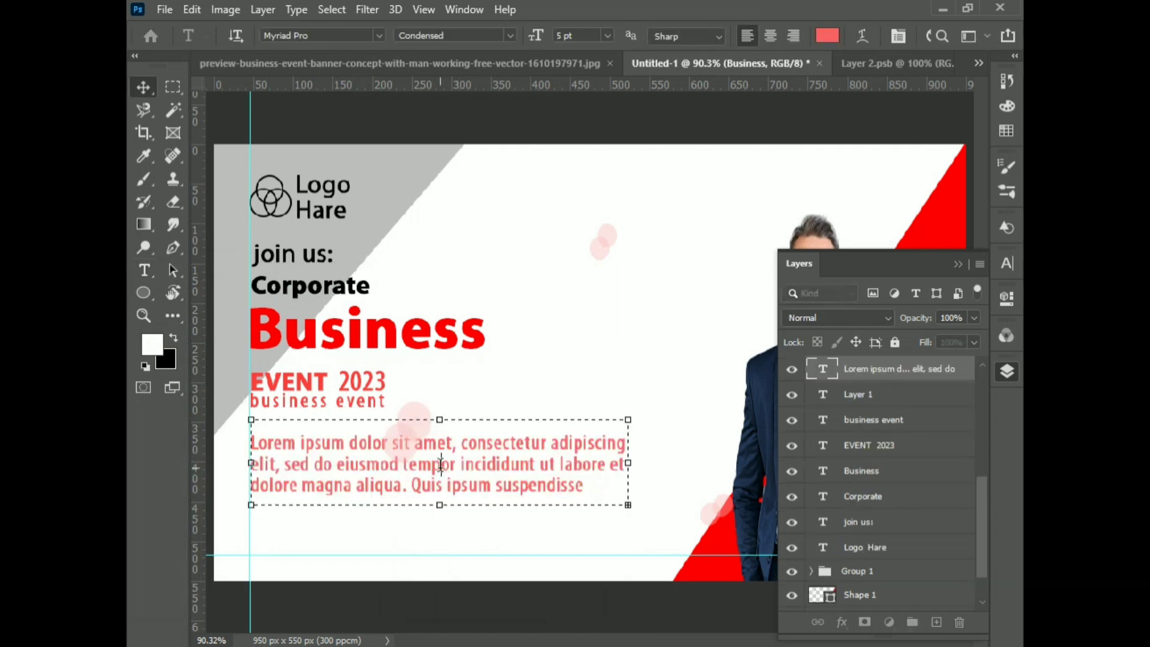
{"action": "double_click", "coordinate": [442, 466]}
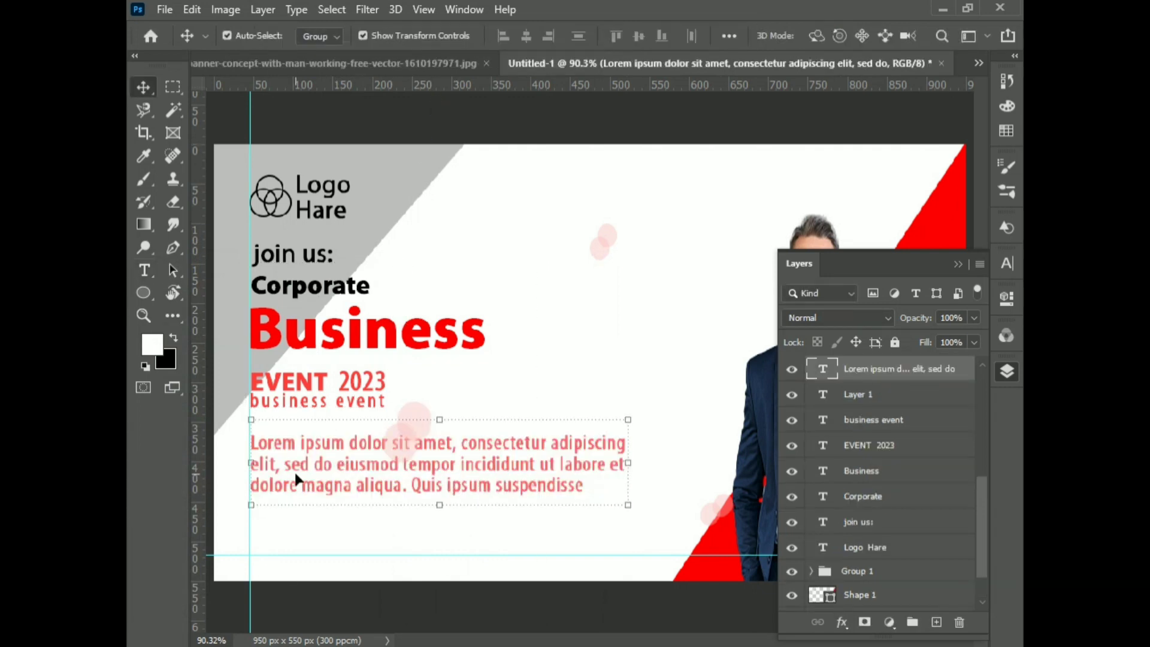
{"action": "key", "text": "ctrl+a"}
{"action": "left_click_drag", "start_coordinate": [156, 323], "coordinate": [138, 542]}
{"action": "left_click", "coordinate": [535, 313]}
{"action": "key", "text": "ctrl+Return"}
{"action": "key", "text": "v"}
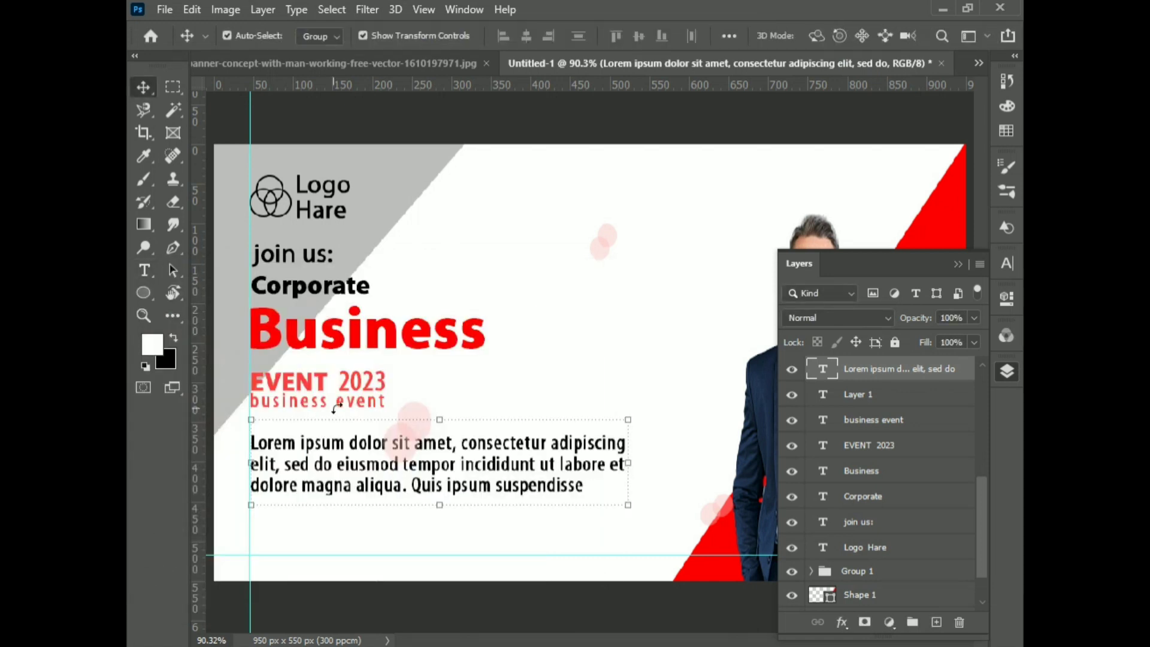
Step: Recolour the "EVENT 2023" line with a slightly deeper red
{"action": "double_click", "coordinate": [346, 378]}
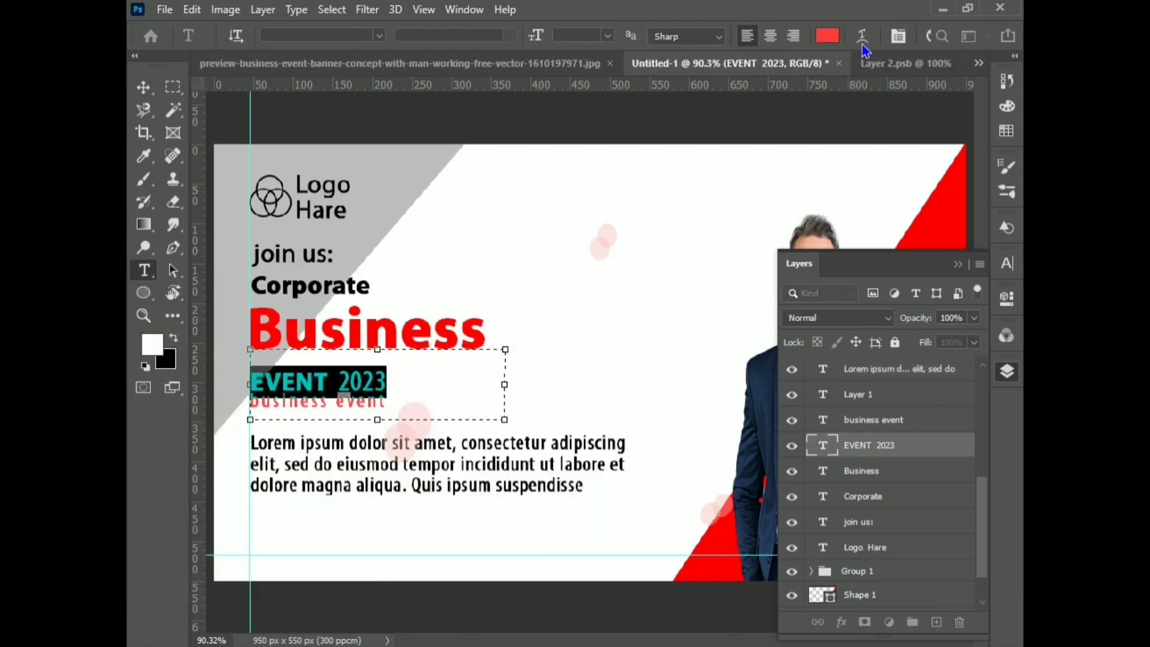
{"action": "left_click", "coordinate": [829, 35]}
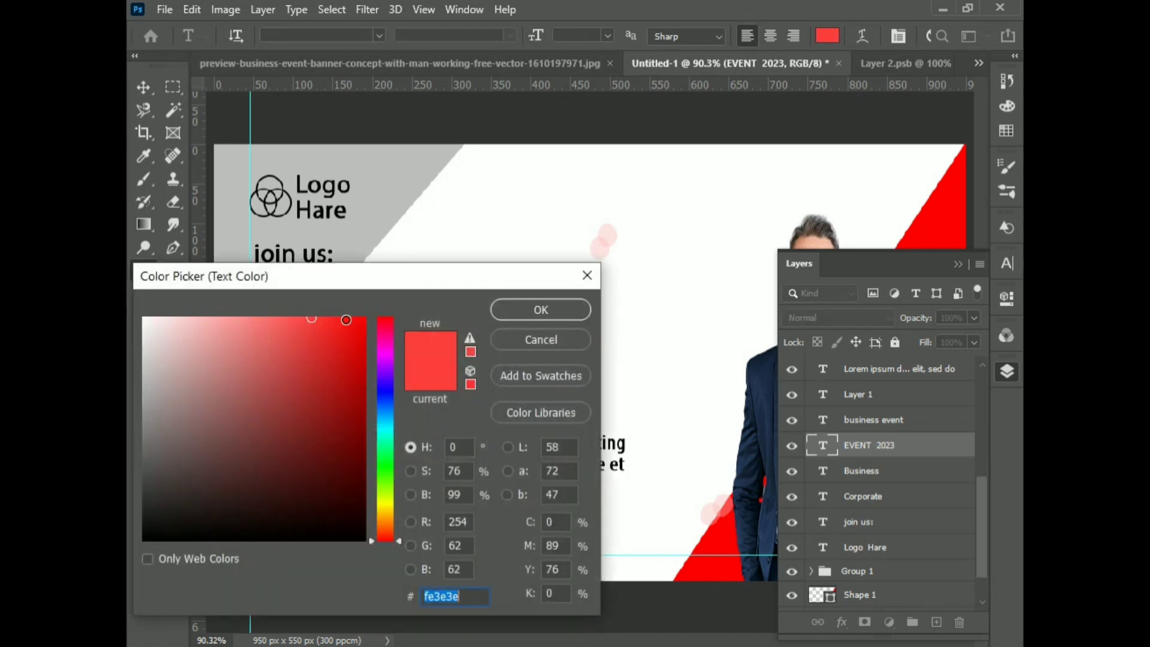
{"action": "left_click", "coordinate": [346, 319]}
{"action": "left_click", "coordinate": [567, 317]}
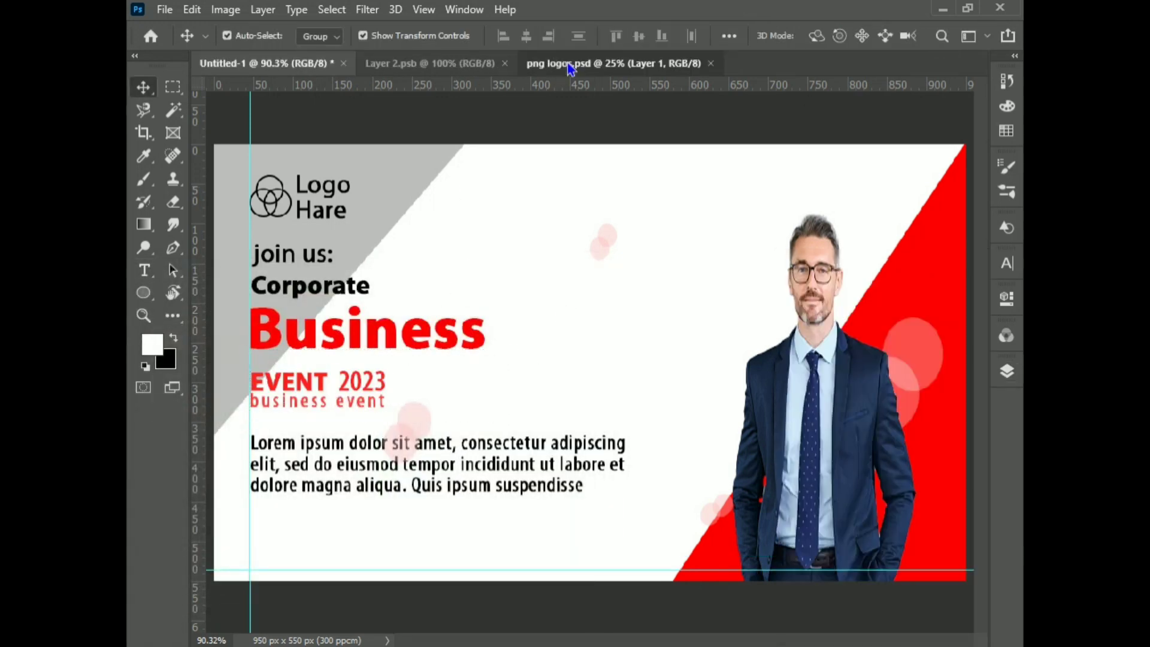
Step: Copy the Facebook icon from png logos.psd into the banner, scale it down and place it near the bottom edge below the paragraph
{"action": "left_click", "coordinate": [574, 63]}
{"action": "left_click_drag", "start_coordinate": [488, 193], "coordinate": [547, 412]}
{"action": "left_click_drag", "start_coordinate": [520, 493], "coordinate": [520, 491]}
{"action": "left_click_drag", "start_coordinate": [610, 400], "coordinate": [477, 515]}
{"action": "left_click_drag", "start_coordinate": [464, 560], "coordinate": [554, 548]}
{"action": "key", "text": "Return"}
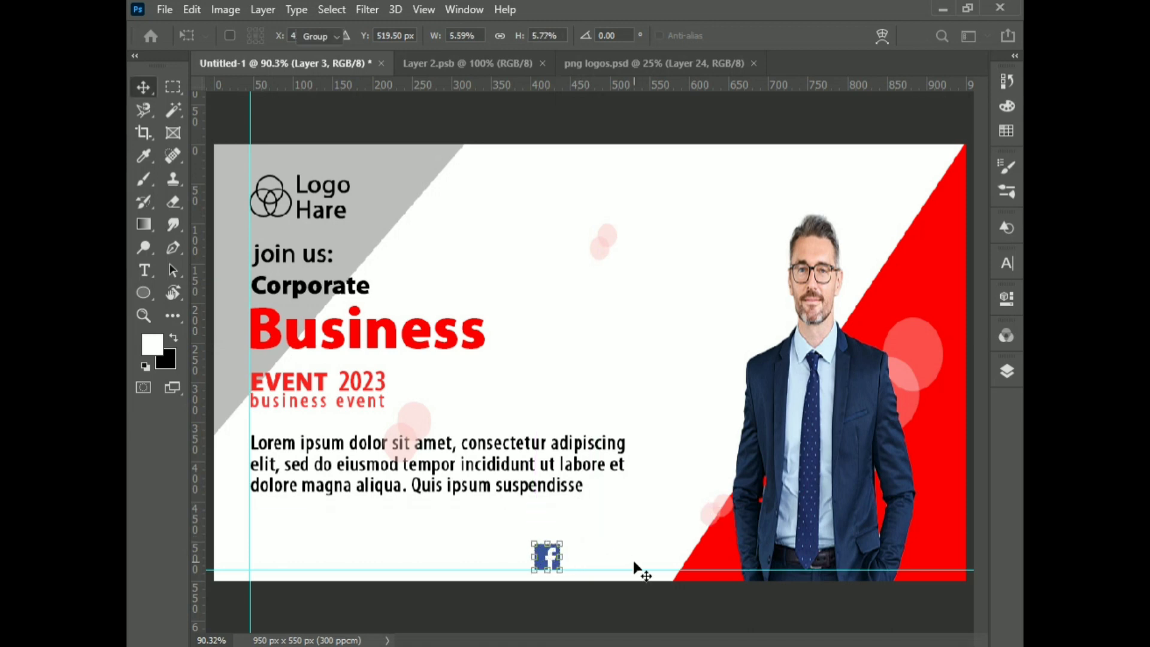
Step: Place the small Instagram and YouTube icons in a row to the right of the Facebook icon
{"action": "left_click_drag", "start_coordinate": [653, 479], "coordinate": [611, 542]}
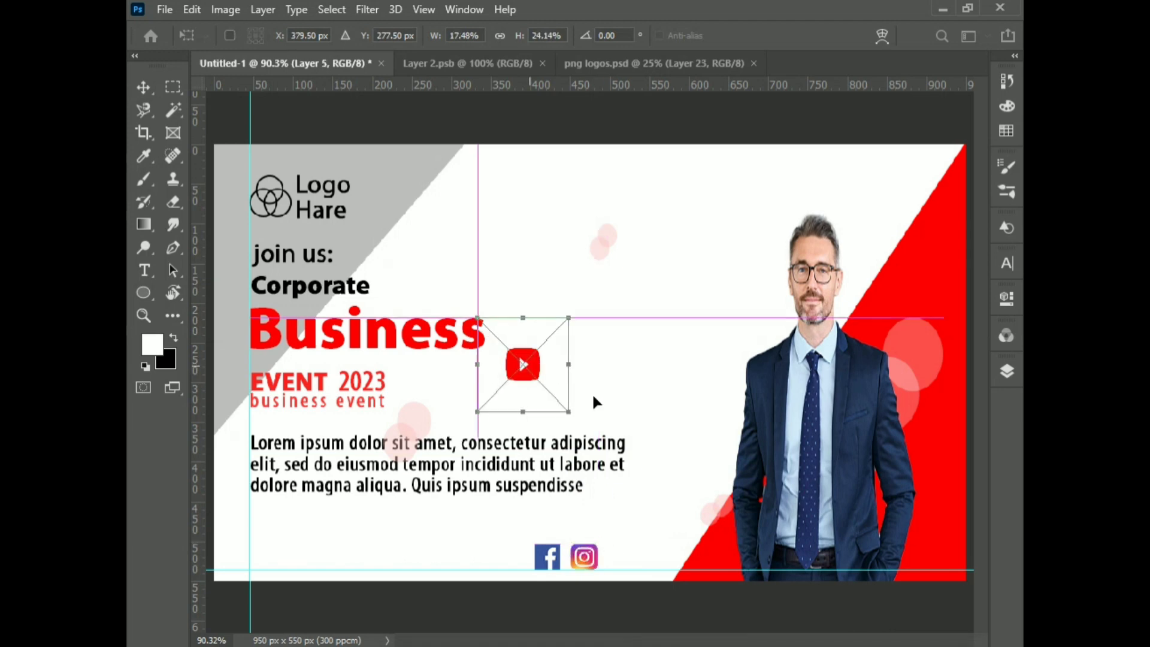
{"action": "left_click_drag", "start_coordinate": [529, 368], "coordinate": [641, 561]}
{"action": "mouse_move", "coordinate": [669, 507]}
{"action": "left_mouse_down"}
{"action": "mouse_move", "coordinate": [653, 515]}
{"action": "mouse_move", "coordinate": [662, 511]}
{"action": "left_mouse_up"}
{"action": "key", "text": "Return"}
{"action": "left_click", "coordinate": [639, 606]}
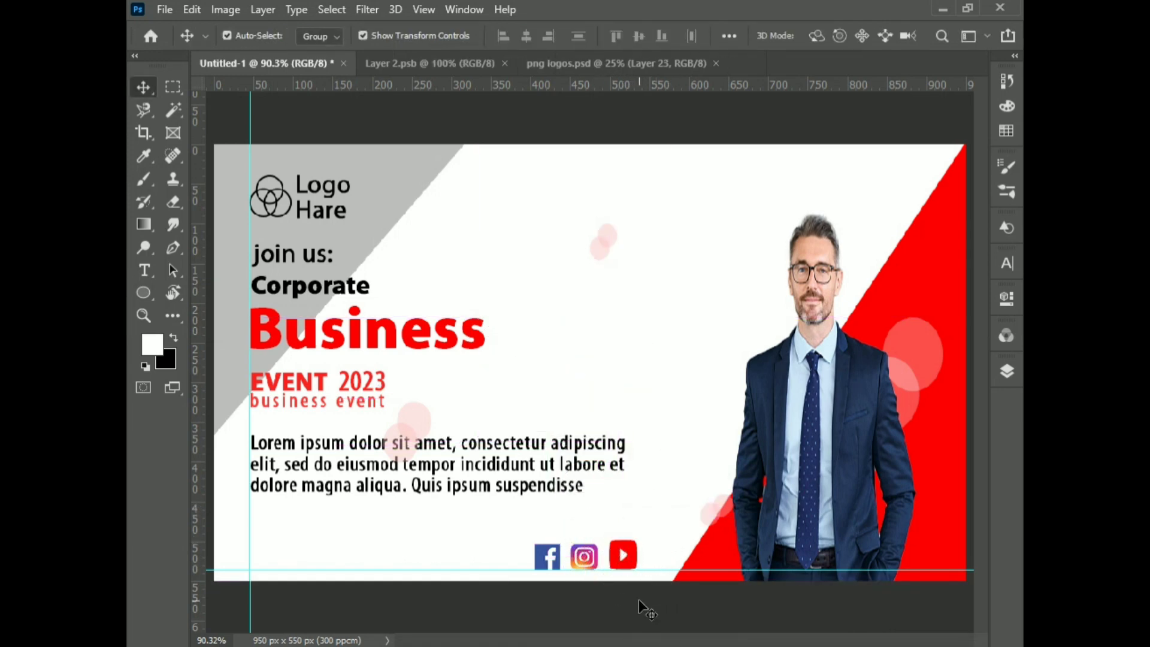
Step: Bring the black ringing-handset icon from png logos.psd into the banner, scaled down below the paragraph at the vertical guide
{"action": "left_click", "coordinate": [590, 555]}
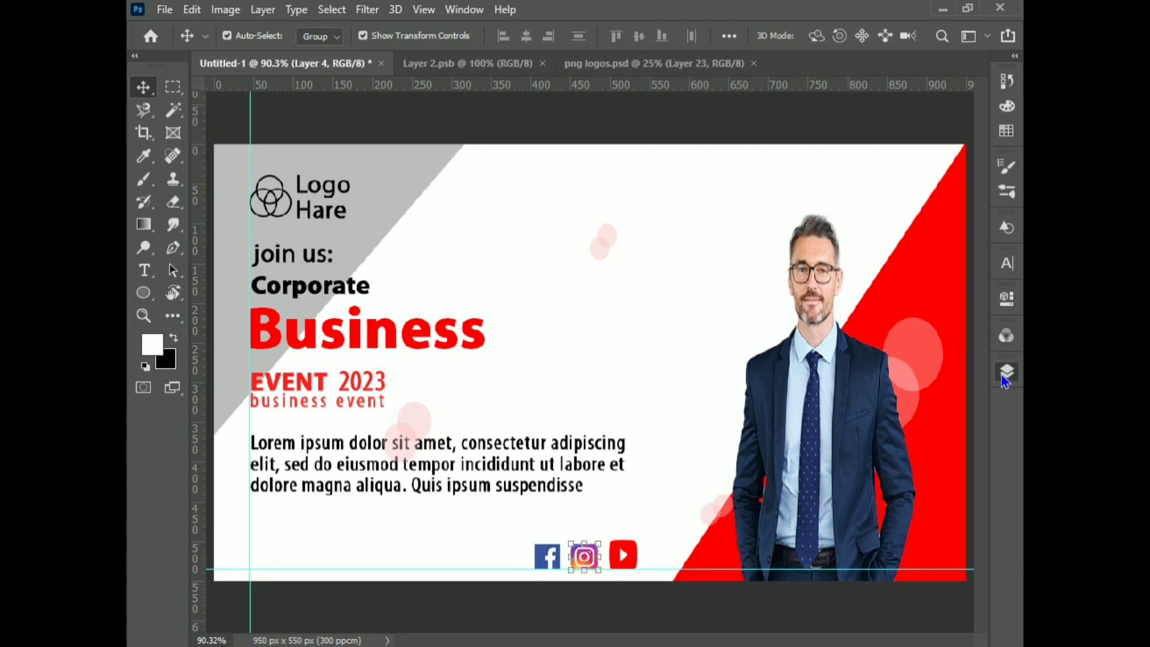
{"action": "left_click", "coordinate": [544, 63]}
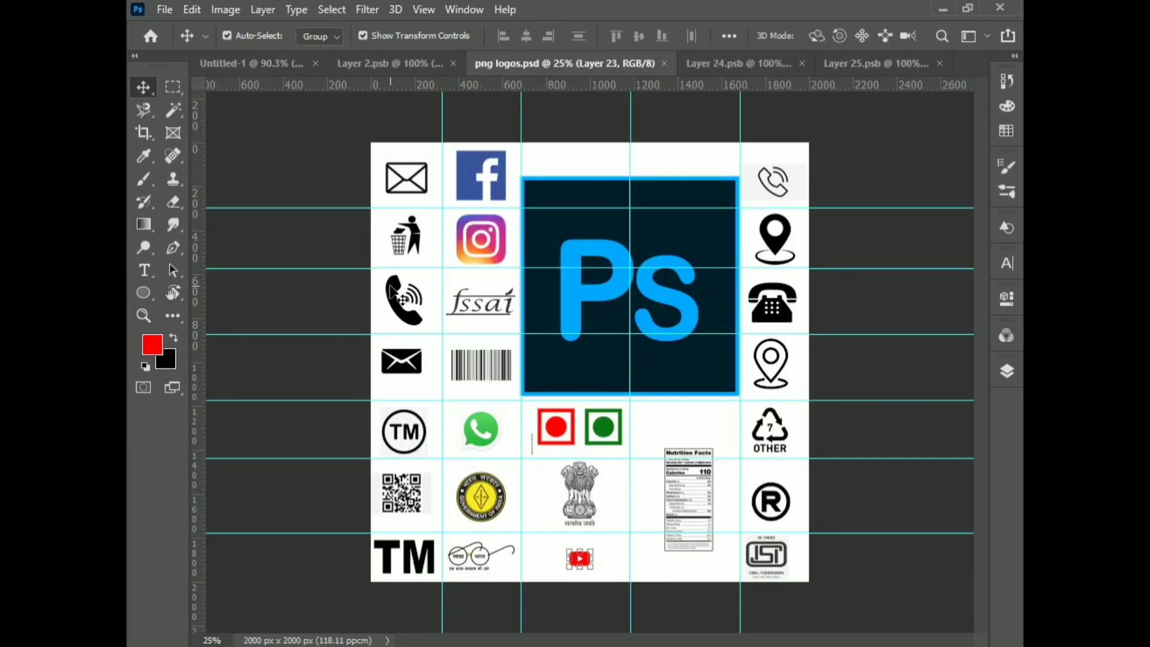
{"action": "left_click_drag", "start_coordinate": [298, 64], "coordinate": [276, 535]}
{"action": "left_click_drag", "start_coordinate": [287, 505], "coordinate": [264, 532]}
{"action": "key", "text": "Return"}
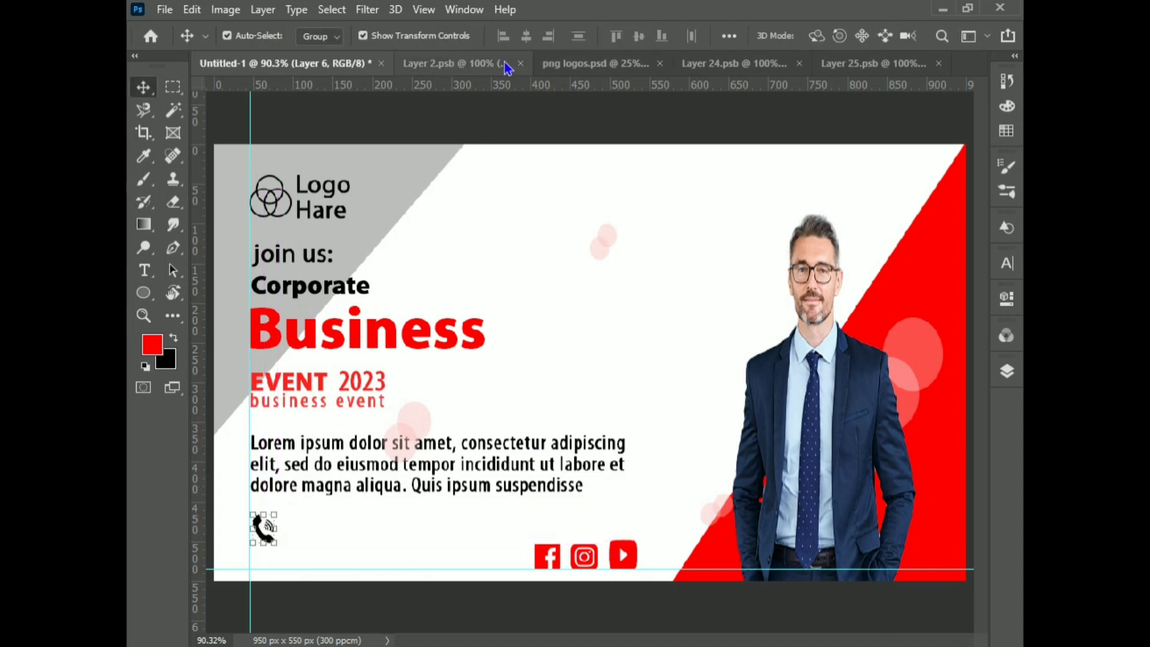
Step: Bring the black envelope icon from png logos.psd into the banner and scale it down directly beneath the phone icon
{"action": "left_click", "coordinate": [556, 64]}
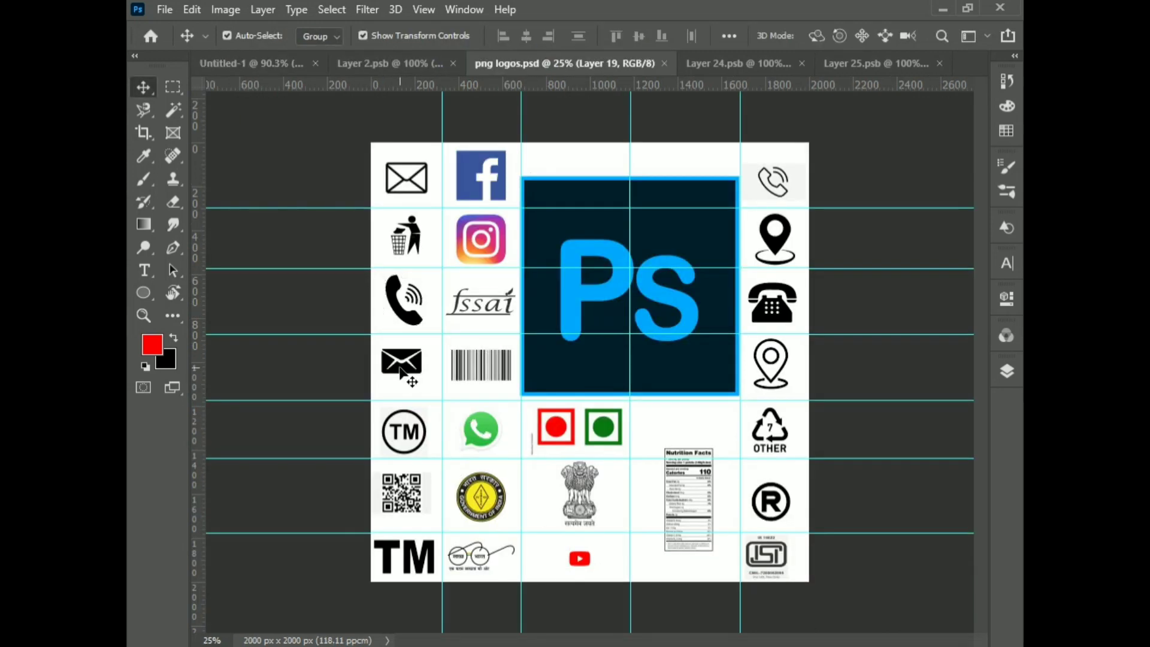
{"action": "left_click_drag", "start_coordinate": [400, 372], "coordinate": [541, 241]}
{"action": "left_click_drag", "start_coordinate": [556, 196], "coordinate": [439, 246]}
{"action": "left_click_drag", "start_coordinate": [402, 311], "coordinate": [275, 542]}
{"action": "left_click_drag", "start_coordinate": [316, 502], "coordinate": [268, 552]}
{"action": "scroll", "coordinate": [267, 551], "scroll_direction": "up", "scroll_amount": 3}
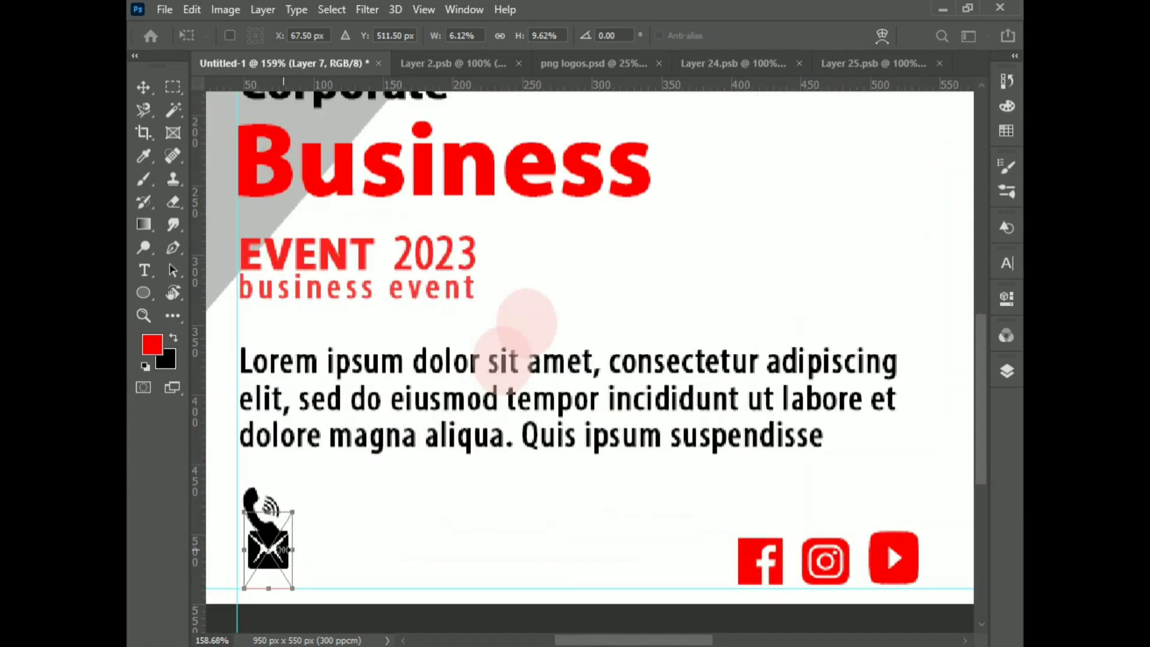
{"action": "key", "text": "Return"}
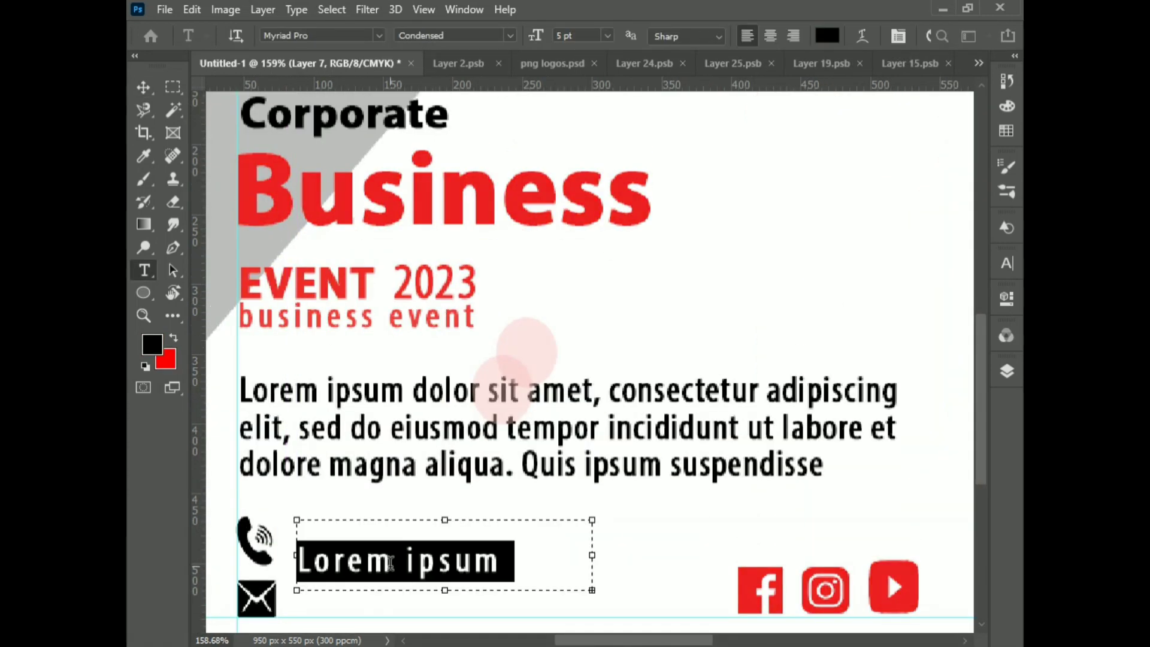
Step: Enter a placeholder phone number beside the phone icon and duplicate that text beside the envelope for the contact e-mail
{"action": "type", "text": "+00-0000-0000"}
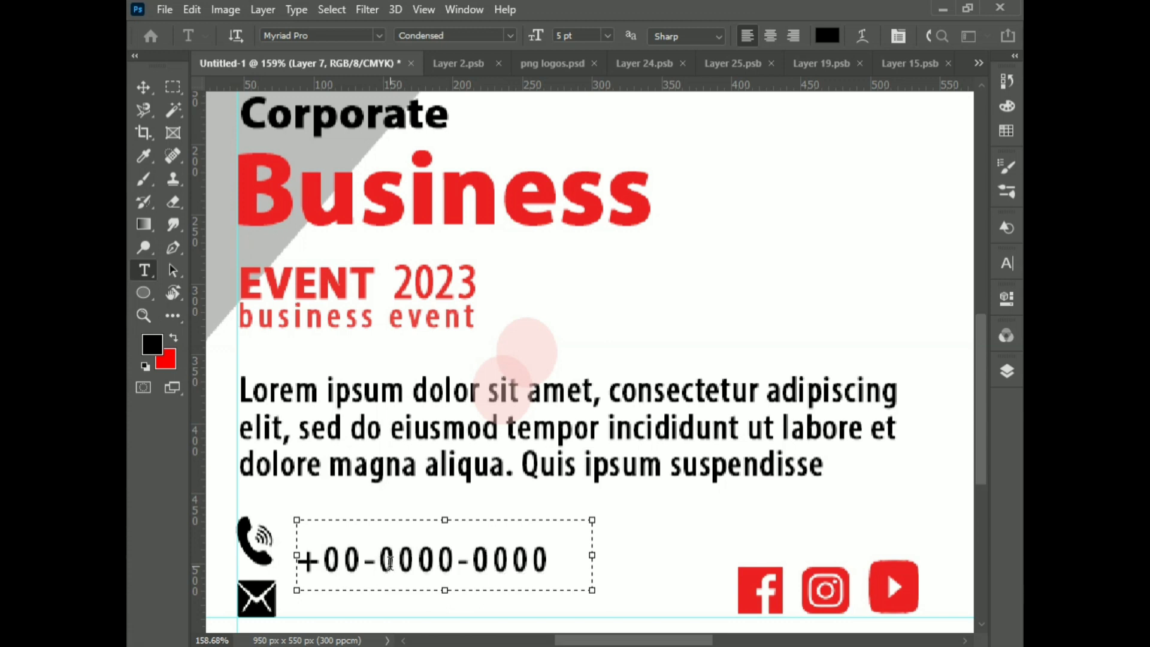
{"action": "key", "text": "ctrl+Return"}
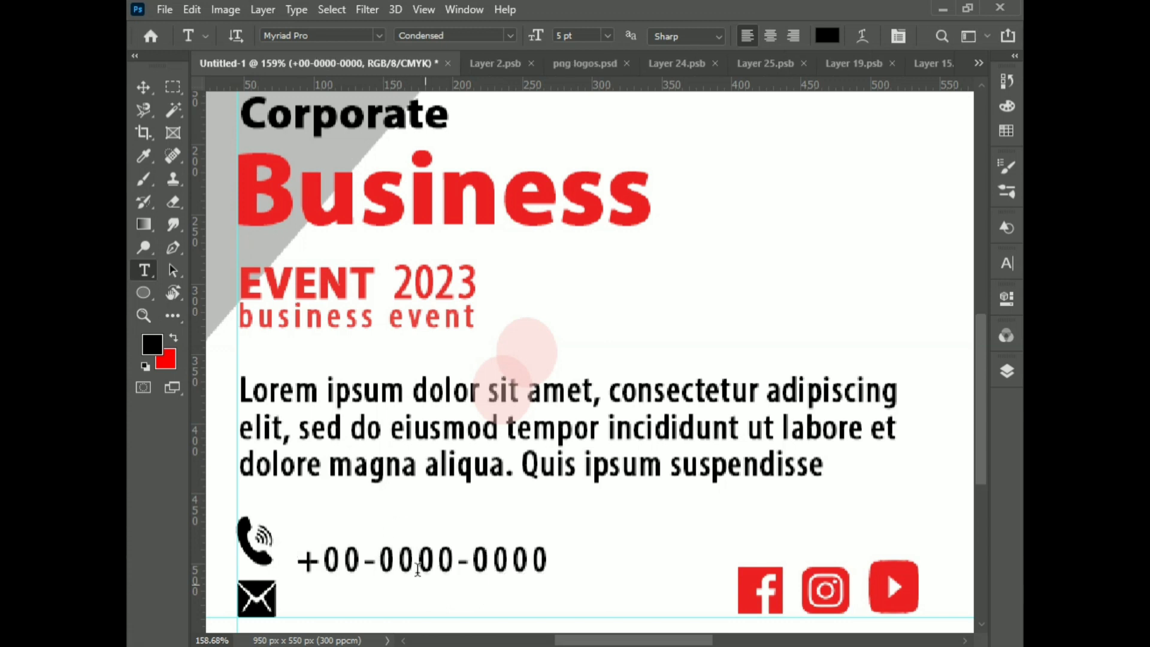
{"action": "left_click", "coordinate": [143, 88]}
{"action": "left_click_drag", "start_coordinate": [398, 577], "coordinate": [397, 612]}
{"action": "double_click", "coordinate": [400, 592]}
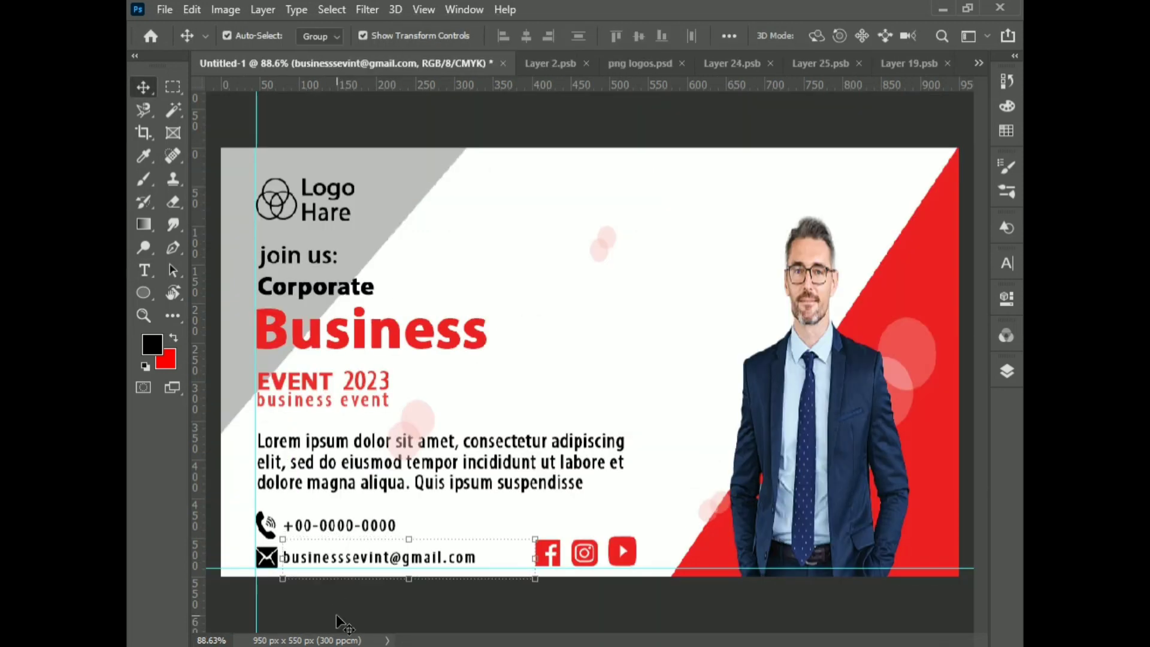
Step: Nudge the phone number text down until it sits just above the e-mail line
{"action": "left_click_drag", "start_coordinate": [344, 554], "coordinate": [345, 560]}
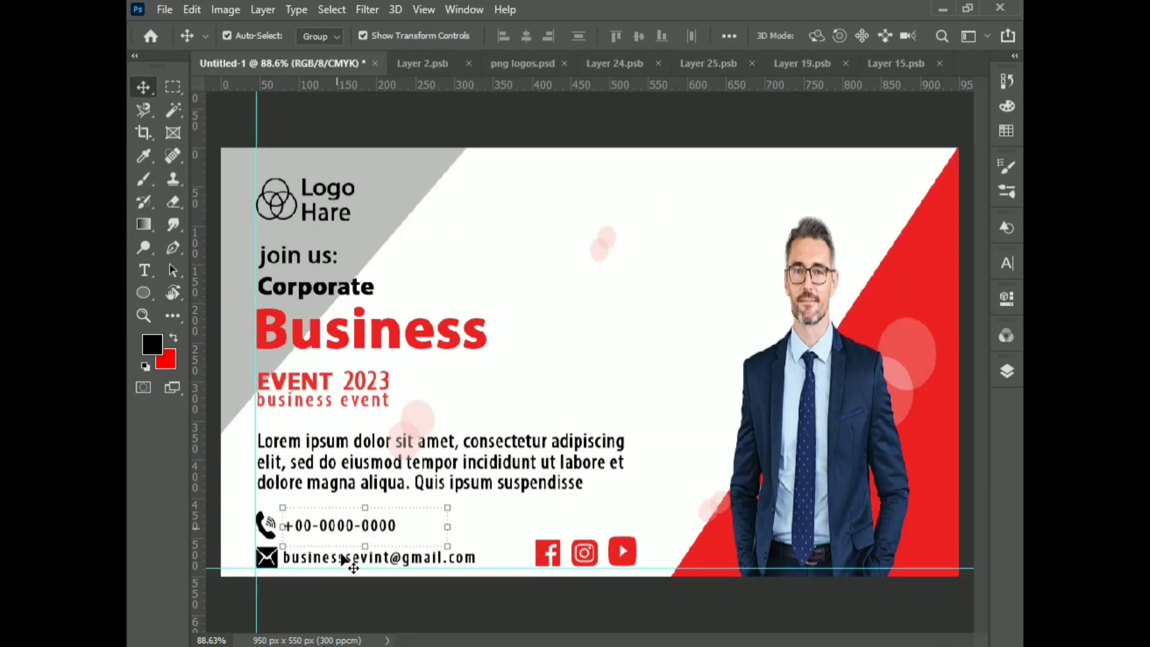
{"action": "key", "text": "Down"}
{"action": "key", "text": "Down"}
{"action": "key", "text": "Down"}
{"action": "key", "text": "Down"}
{"action": "key", "text": "Down"}
{"action": "key", "text": "Down"}
{"action": "key", "text": "Down"}
{"action": "key", "text": "Down"}
{"action": "key", "text": "Down"}
{"action": "key", "text": "Down"}
{"action": "key", "text": "Down"}
{"action": "key", "text": "Down"}
{"action": "key", "text": "Down"}
{"action": "key", "text": "Down"}
{"action": "key", "text": "Down"}
{"action": "key", "text": "Down"}
{"action": "key", "text": "Down"}
{"action": "key", "text": "Down"}
{"action": "key", "text": "Down"}
{"action": "key", "text": "Down"}
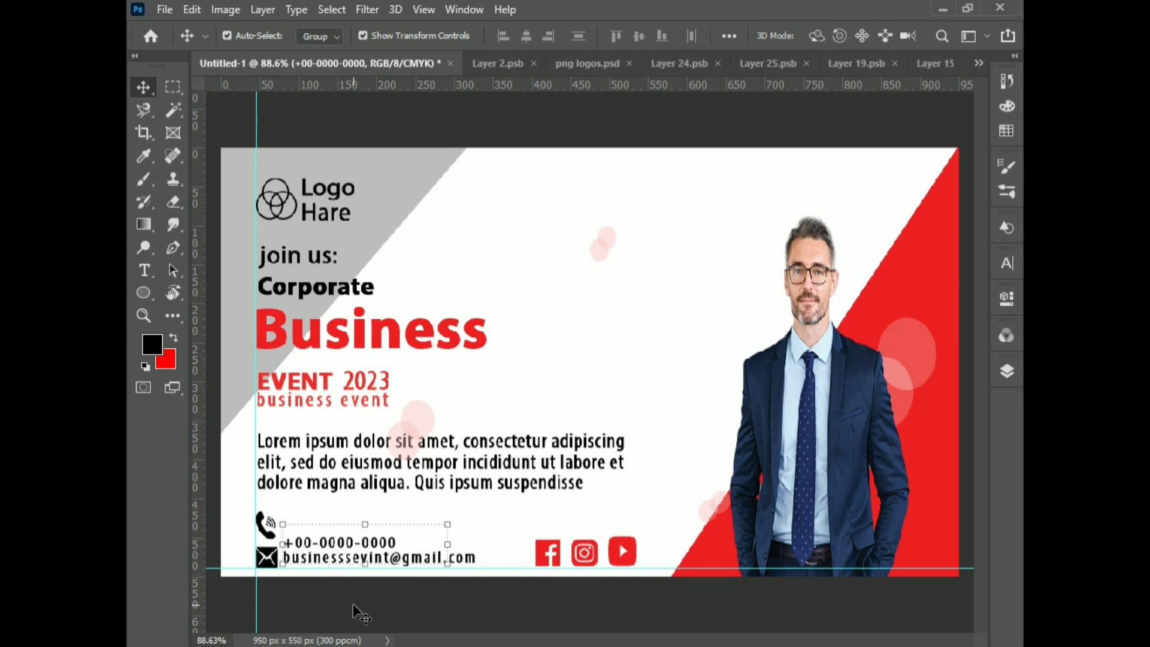
Step: Shrink the envelope icon to the height of the e-mail text beside it
{"action": "left_click", "coordinate": [273, 558], "text": "ctrl"}
{"action": "scroll", "coordinate": [278, 566], "scroll_direction": "up", "scroll_amount": 3}
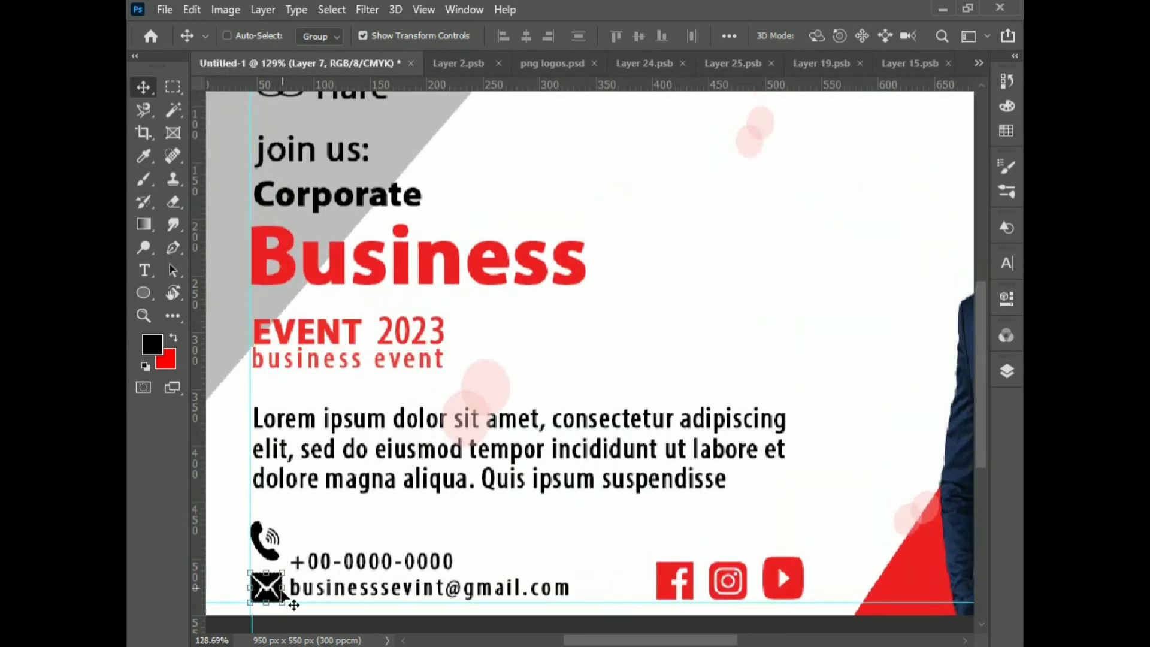
{"action": "scroll", "coordinate": [294, 605], "scroll_direction": "left", "scroll_amount": 2}
{"action": "left_click_drag", "start_coordinate": [307, 569], "coordinate": [321, 583]}
{"action": "key", "text": "Return"}
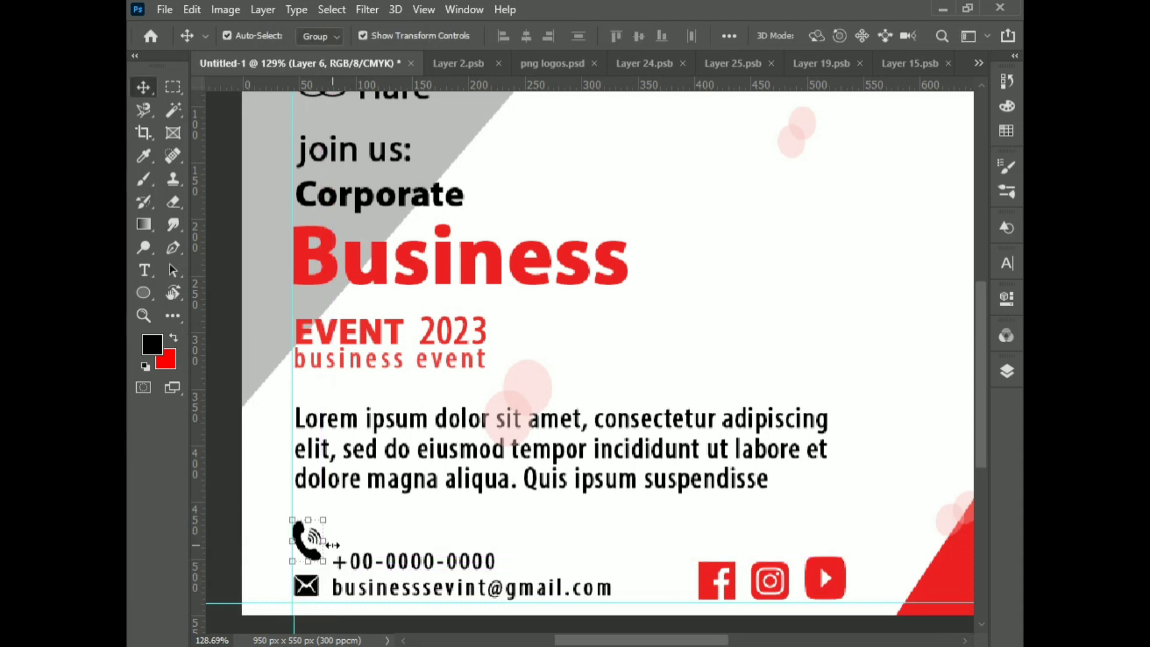
Step: Shrink the phone icon to match the envelope and move it down beside the phone number
{"action": "key", "text": "ctrl+t"}
{"action": "left_click_drag", "start_coordinate": [307, 521], "coordinate": [307, 534]}
{"action": "left_click_drag", "start_coordinate": [306, 547], "coordinate": [324, 547]}
{"action": "key", "text": "Return"}
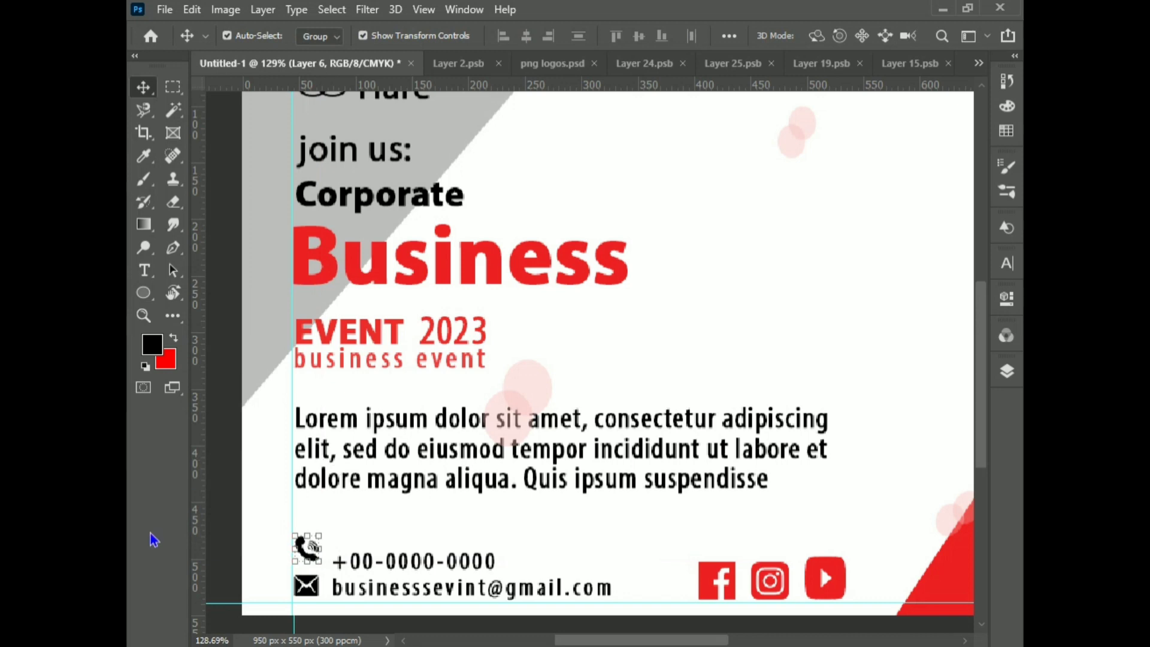
{"action": "left_click", "coordinate": [354, 623]}
{"action": "left_click", "coordinate": [308, 548]}
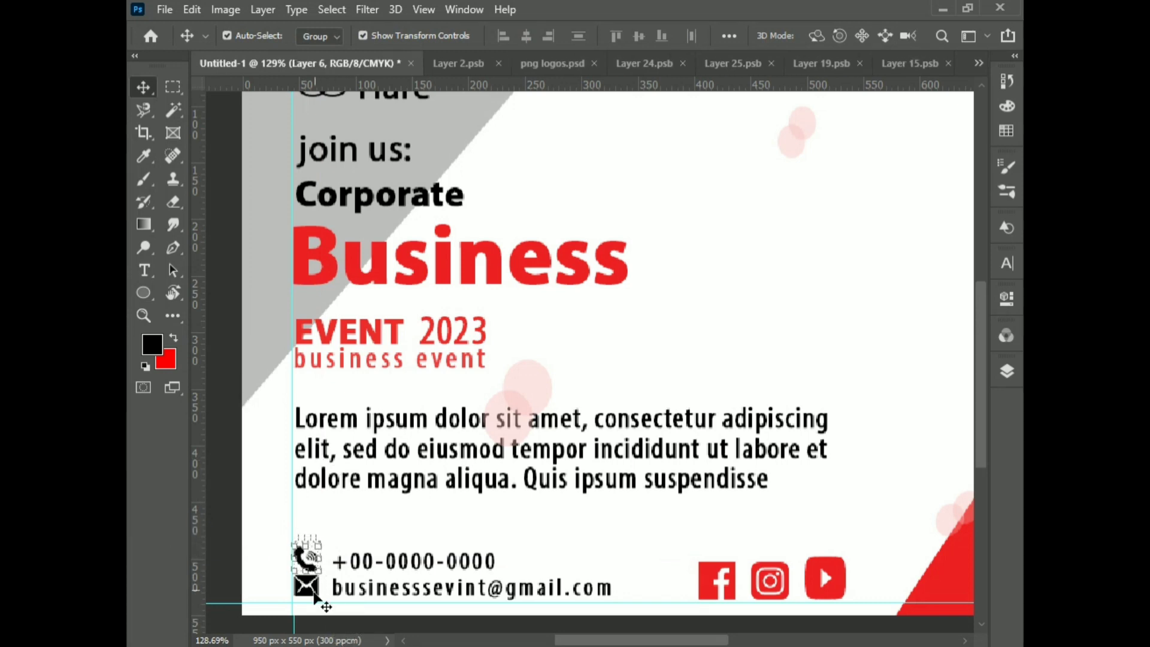
{"action": "left_click", "coordinate": [246, 531]}
{"action": "left_click", "coordinate": [308, 588]}
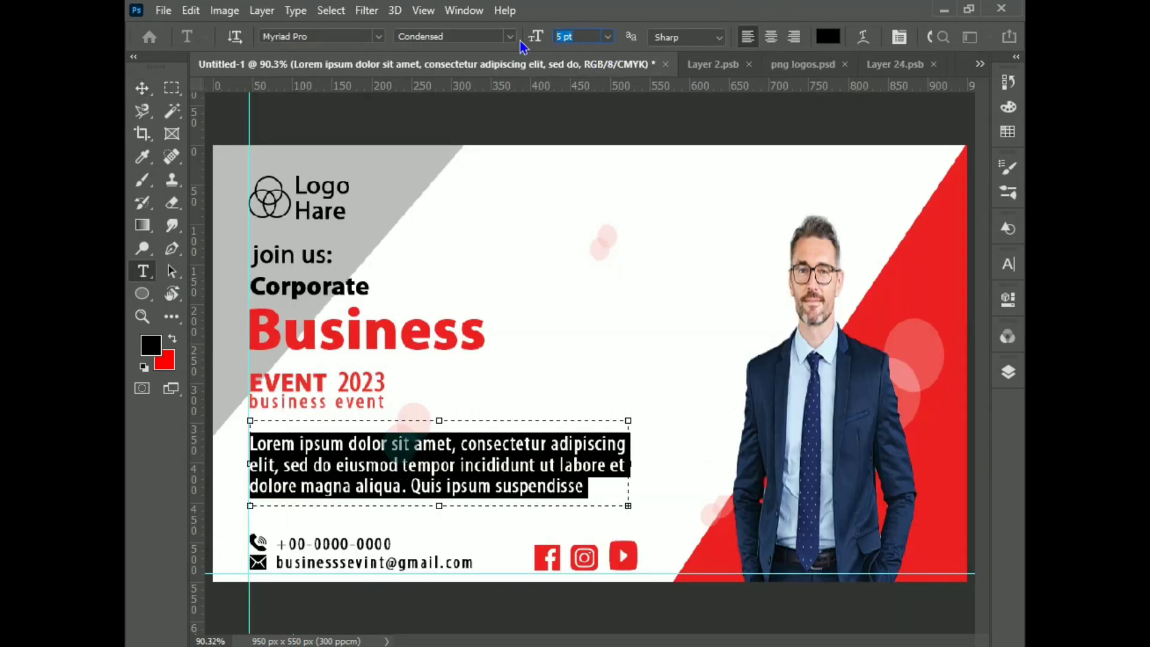
Step: Set the Lorem ipsum paragraph's text size to 4 pt and make its text box slightly narrower
{"action": "type", "text": "4"}
{"action": "key", "text": "Return"}
{"action": "left_click_drag", "start_coordinate": [620, 461], "coordinate": [606, 463]}
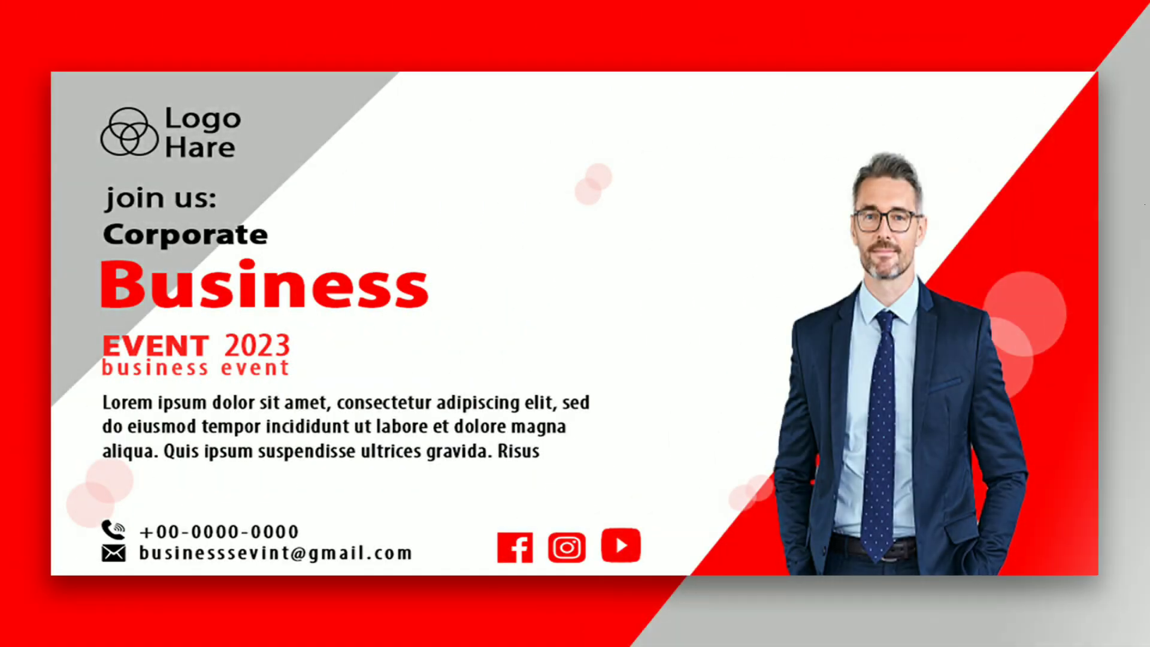